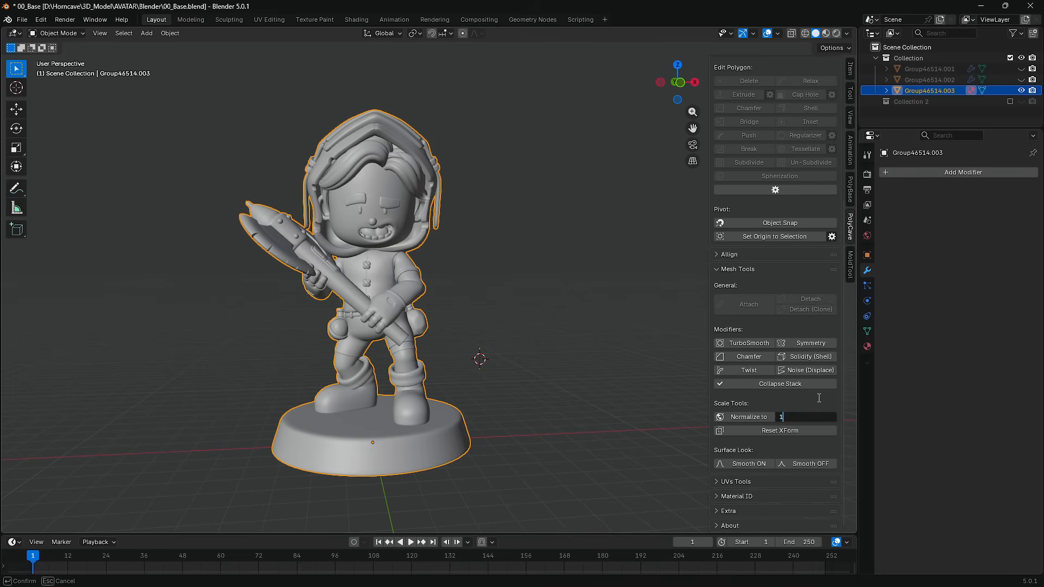
Step: Normalize the figurine's height to 150 mm
{"action": "key", "text": "Return"}
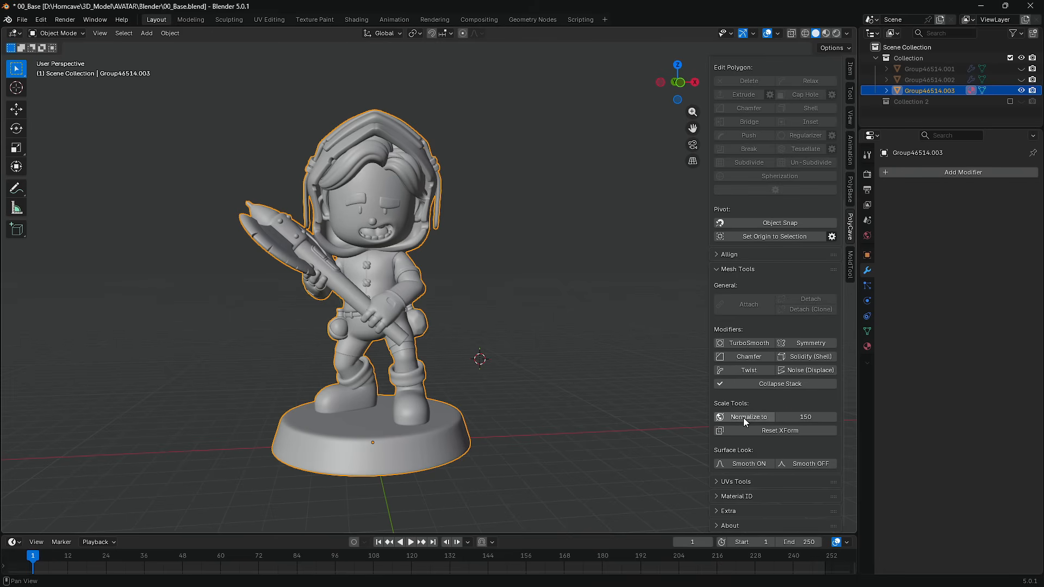
{"action": "left_click", "coordinate": [754, 417]}
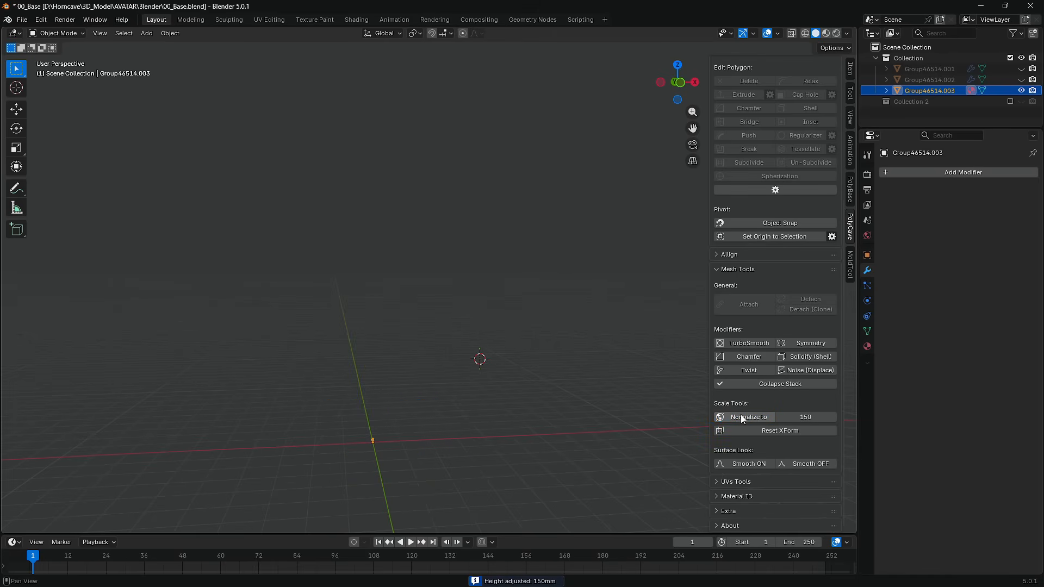
{"action": "middle_click_drag", "start_coordinate": [367, 465], "coordinate": [443, 438]}
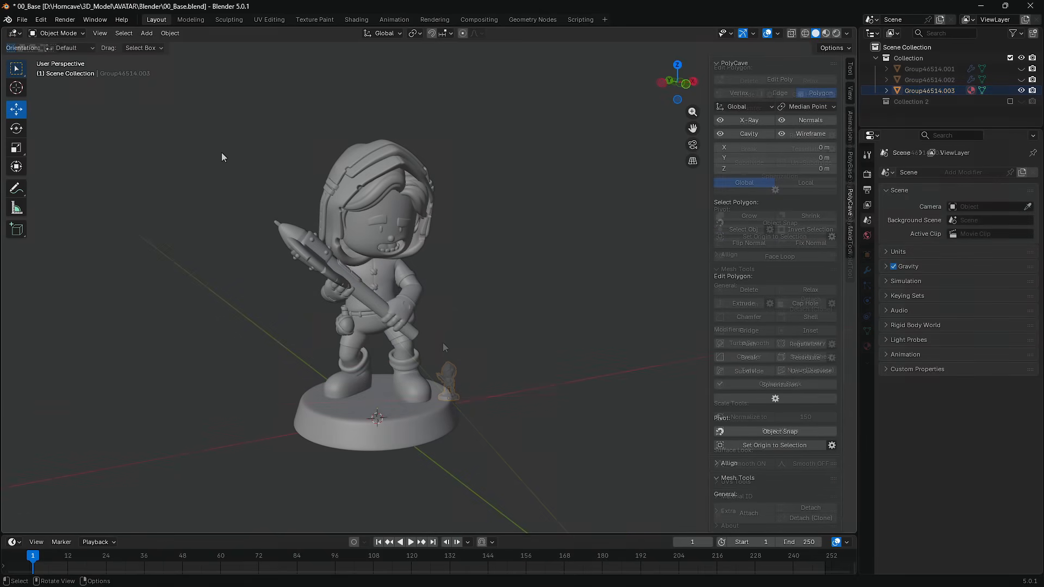
Step: Add a mesh plane at the centre of the figurine's base and scale it down to roughly the figure's width
{"action": "left_click", "coordinate": [146, 34]}
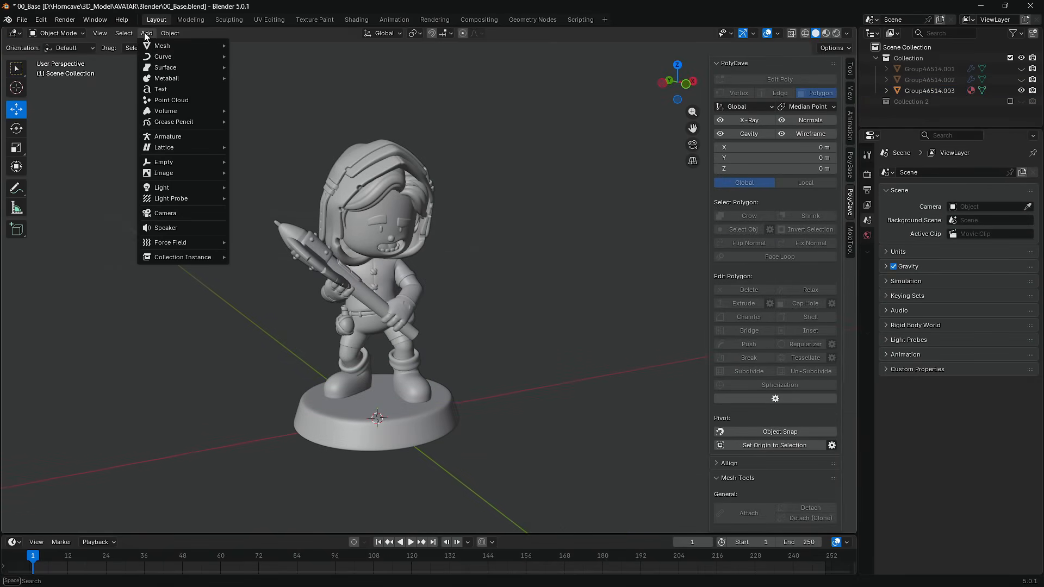
{"action": "mouse_move", "coordinate": [177, 46]}
{"action": "left_click", "coordinate": [263, 46]}
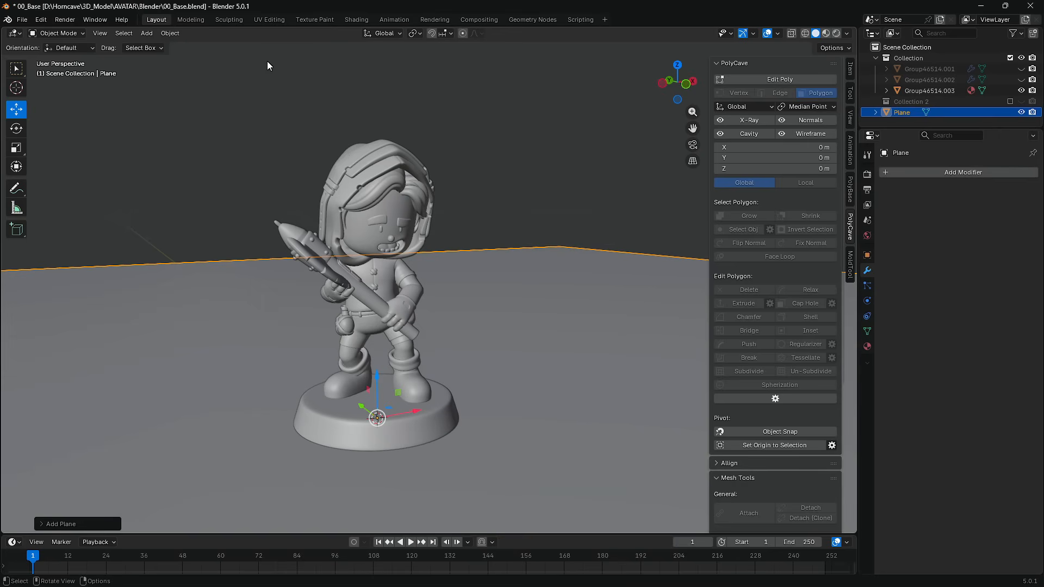
{"action": "key", "text": "s"}
{"action": "left_click", "coordinate": [370, 422]}
Step: Raise the plane to elbow height at Z 0.0729 m and shift it beside the arm at X 0.0249 m
{"action": "key", "text": "g"}
{"action": "key", "text": "z"}
{"action": "left_click", "coordinate": [416, 285]}
{"action": "scroll", "coordinate": [414, 281], "scroll_direction": "up", "scroll_amount": 8}
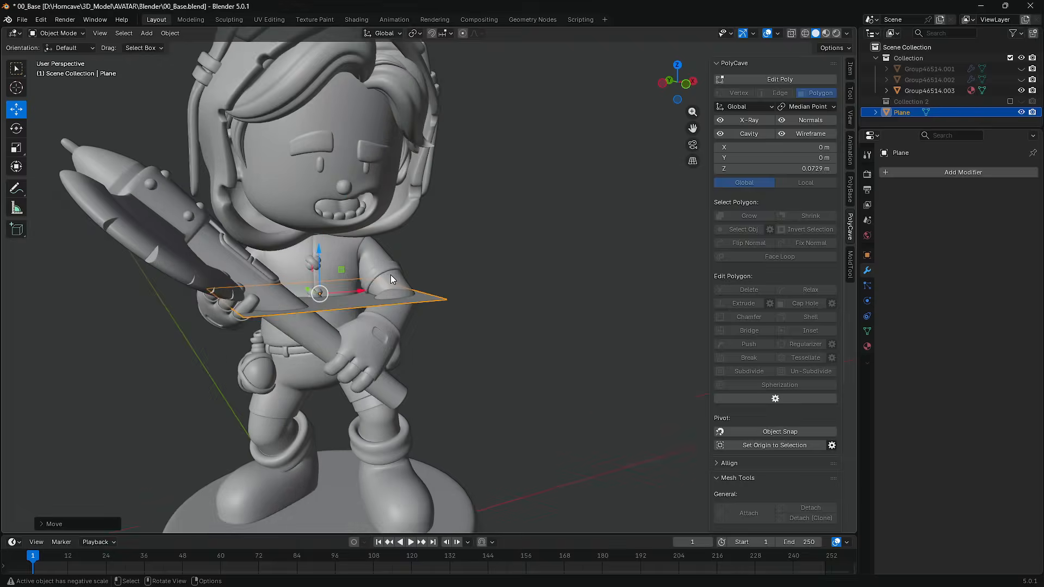
{"action": "middle_click_drag", "start_coordinate": [313, 274], "coordinate": [277, 278]}
{"action": "key", "text": "g"}
{"action": "key", "text": "x"}
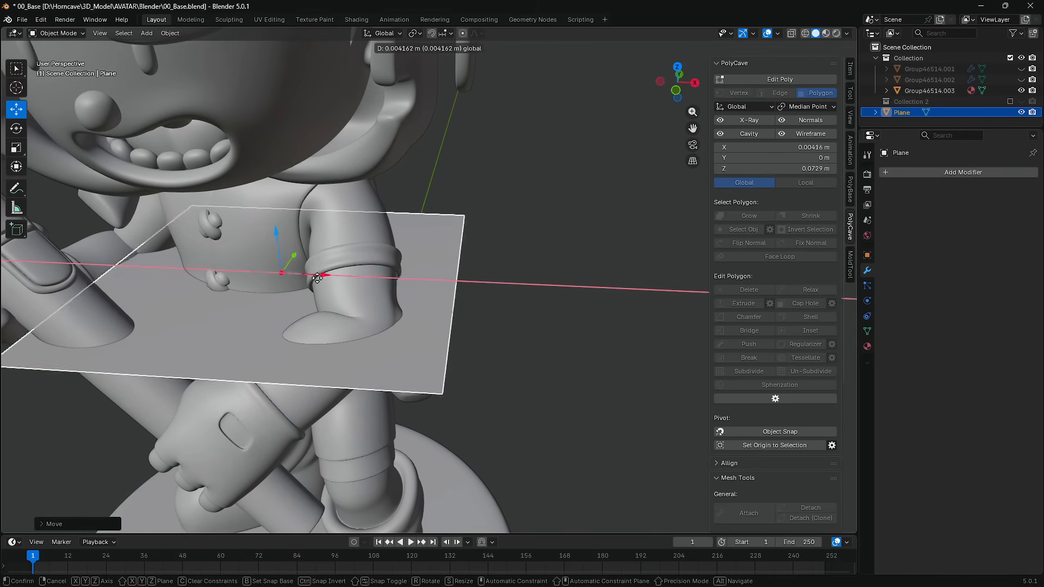
{"action": "left_click", "coordinate": [450, 301]}
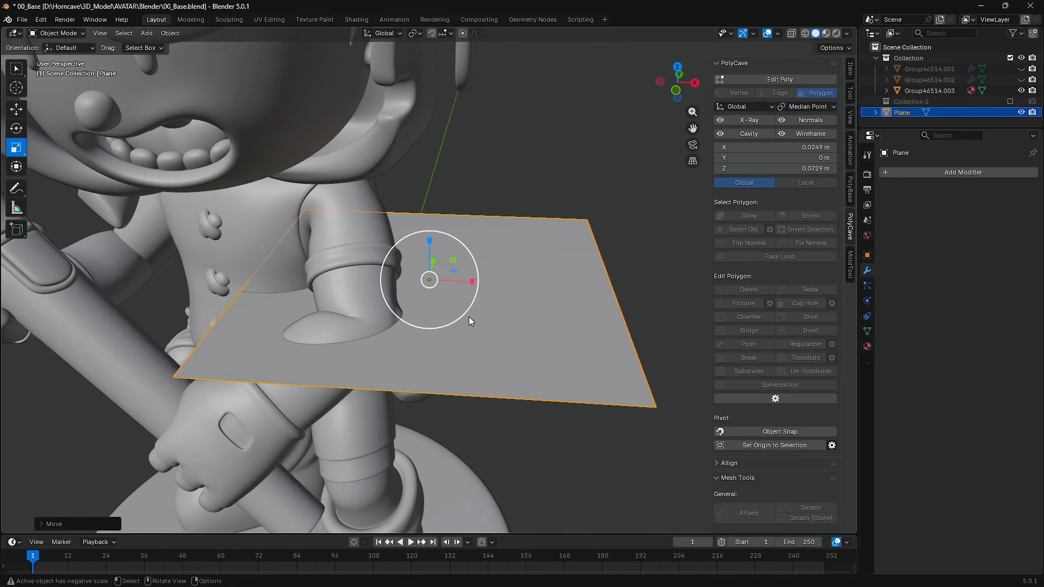
Step: Shrink the plane to just wider than the arm and rotate it parallel to the edge of the sleeve cuff
{"action": "key", "text": "s"}
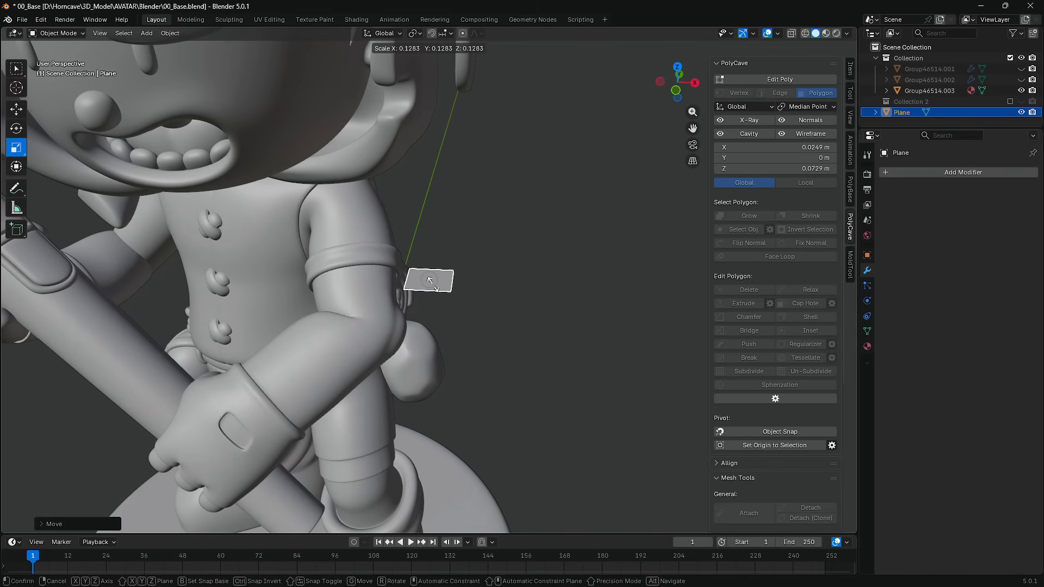
{"action": "left_click", "coordinate": [430, 280]}
{"action": "mouse_move", "coordinate": [429, 280]}
{"action": "middle_mouse_down"}
{"action": "mouse_move", "coordinate": [296, 243]}
{"action": "mouse_move", "coordinate": [445, 288]}
{"action": "middle_mouse_up"}
{"action": "scroll", "coordinate": [471, 299], "scroll_direction": "up", "scroll_amount": 6}
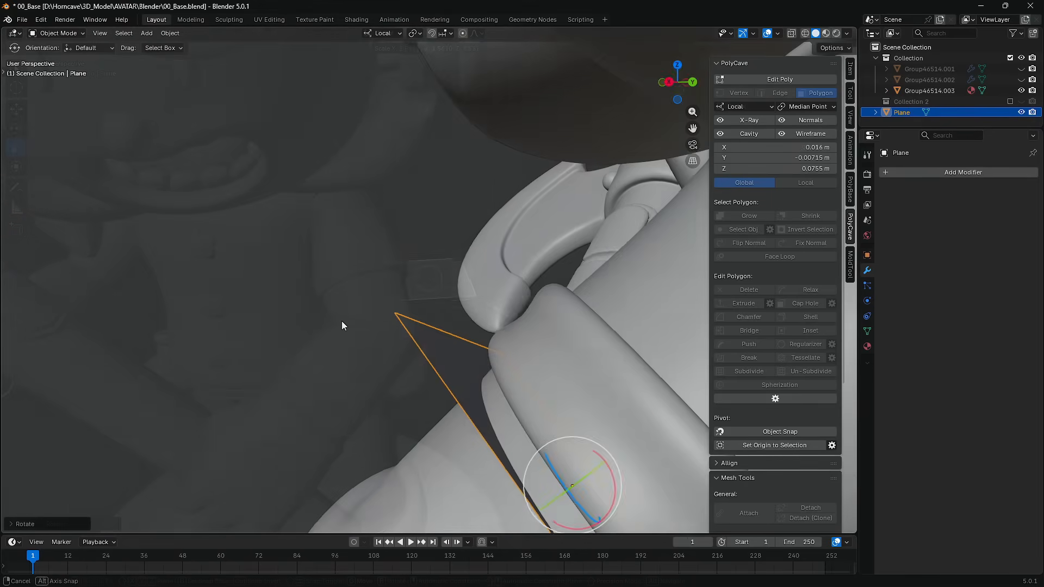
{"action": "middle_click_drag", "start_coordinate": [341, 320], "coordinate": [491, 321]}
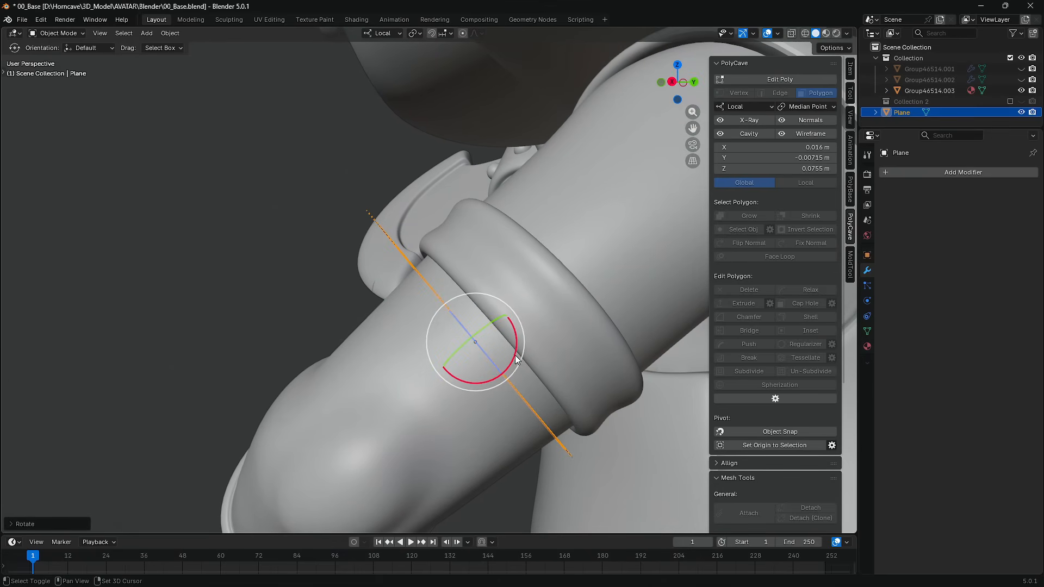
{"action": "left_click_drag", "start_coordinate": [514, 354], "coordinate": [488, 326]}
{"action": "middle_click_drag", "start_coordinate": [487, 326], "coordinate": [607, 376]}
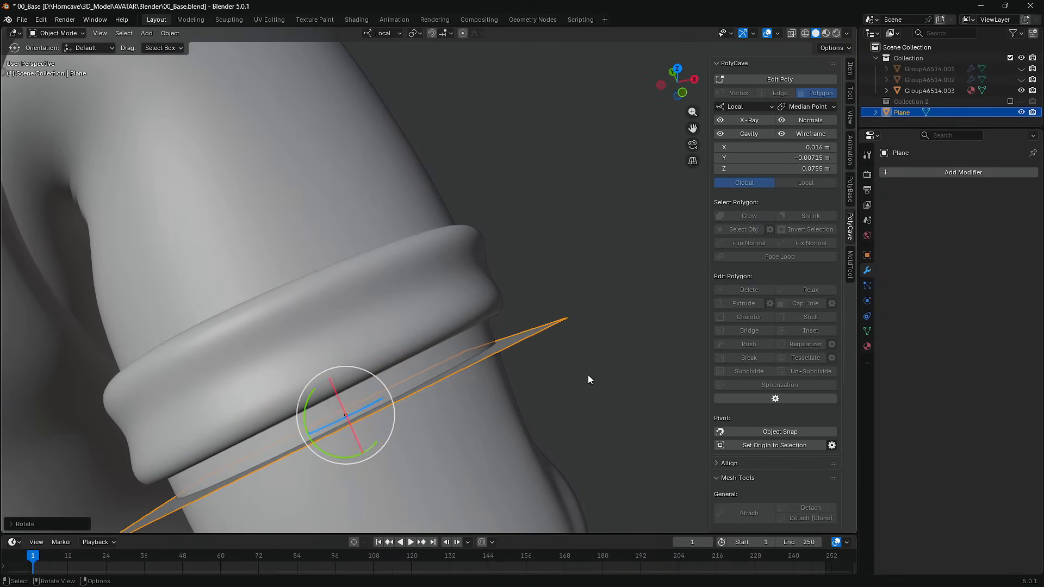
Step: Move the plane along its local axes so it sits against the lower edge of the sleeve cuff, spanning the arm
{"action": "key", "text": "shift+space"}
{"action": "left_click", "coordinate": [292, 310]}
{"action": "middle_click_drag", "start_coordinate": [288, 311], "coordinate": [411, 304]}
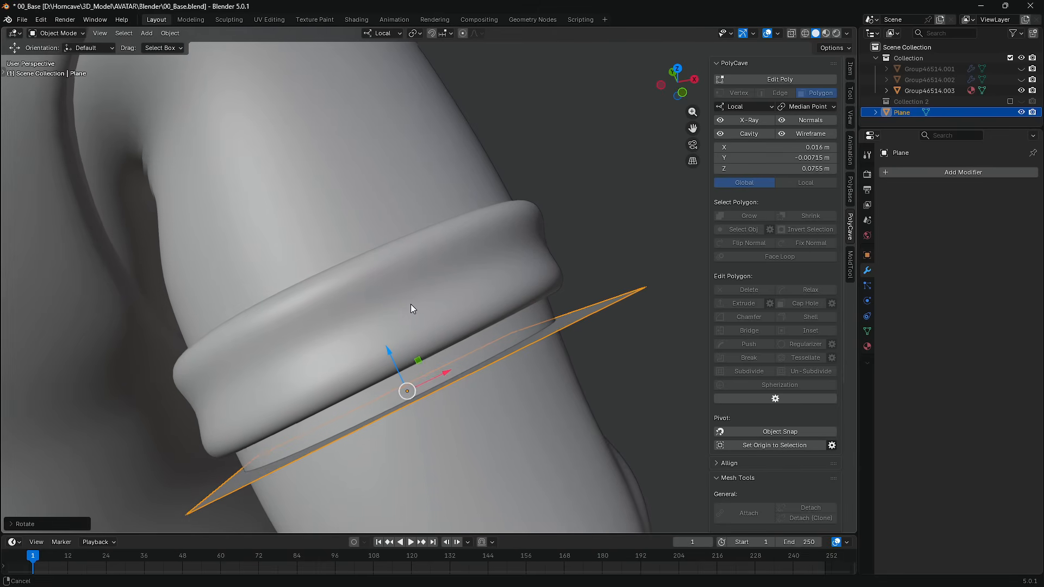
{"action": "left_click_drag", "start_coordinate": [394, 365], "coordinate": [382, 349]}
{"action": "middle_click_drag", "start_coordinate": [382, 350], "coordinate": [523, 335]}
{"action": "left_click_drag", "start_coordinate": [462, 421], "coordinate": [478, 418]}
{"action": "middle_click_drag", "start_coordinate": [477, 419], "coordinate": [472, 400]}
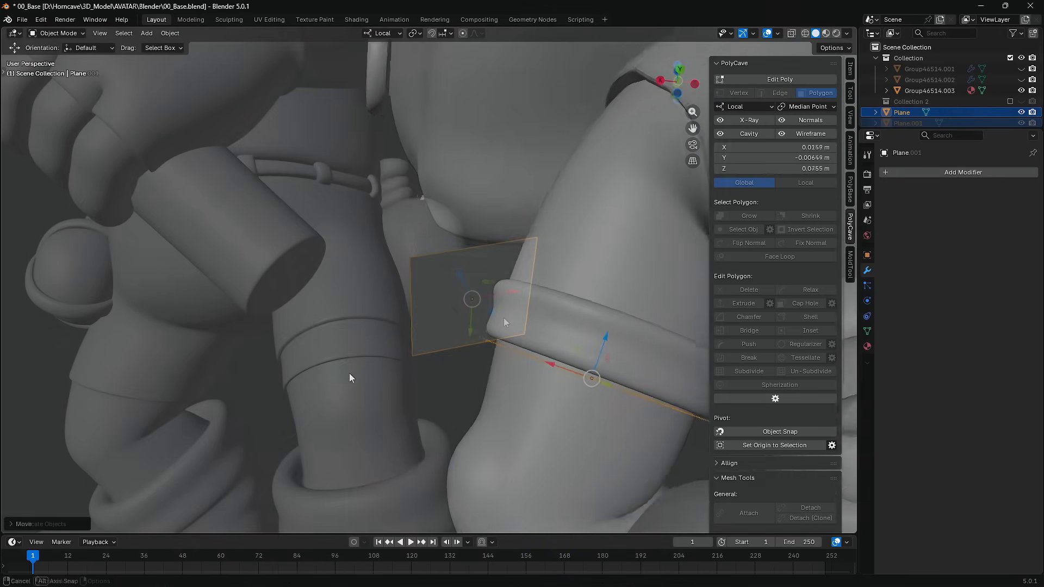
Step: Place the duplicated plane over the leg on the same side, just below the thigh, and rotate it toward the leg's cross-section
{"action": "left_click_drag", "start_coordinate": [495, 314], "coordinate": [358, 363]}
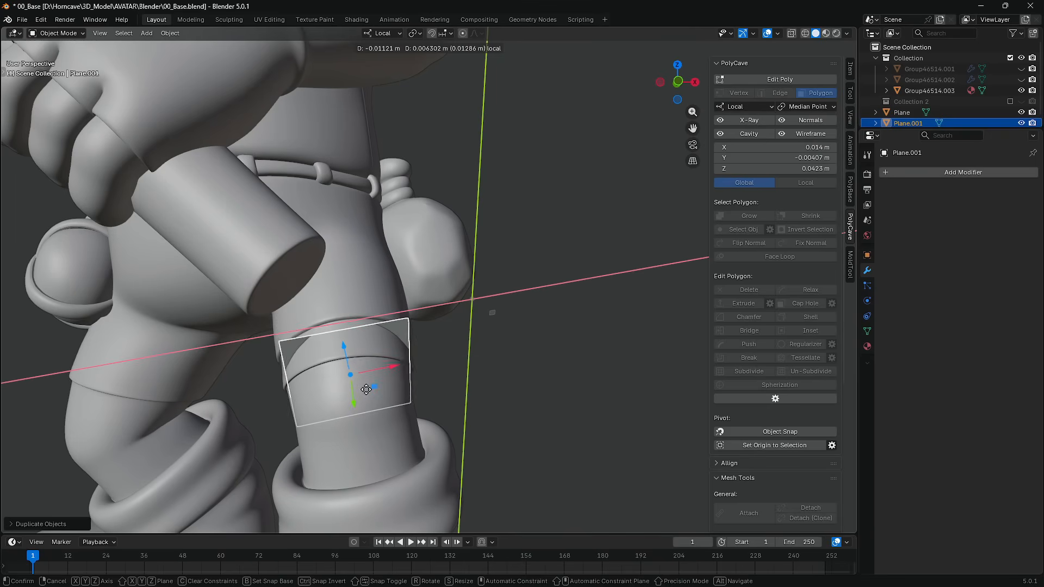
{"action": "middle_click_drag", "start_coordinate": [358, 364], "coordinate": [218, 367]}
{"action": "key", "text": "shift+space"}
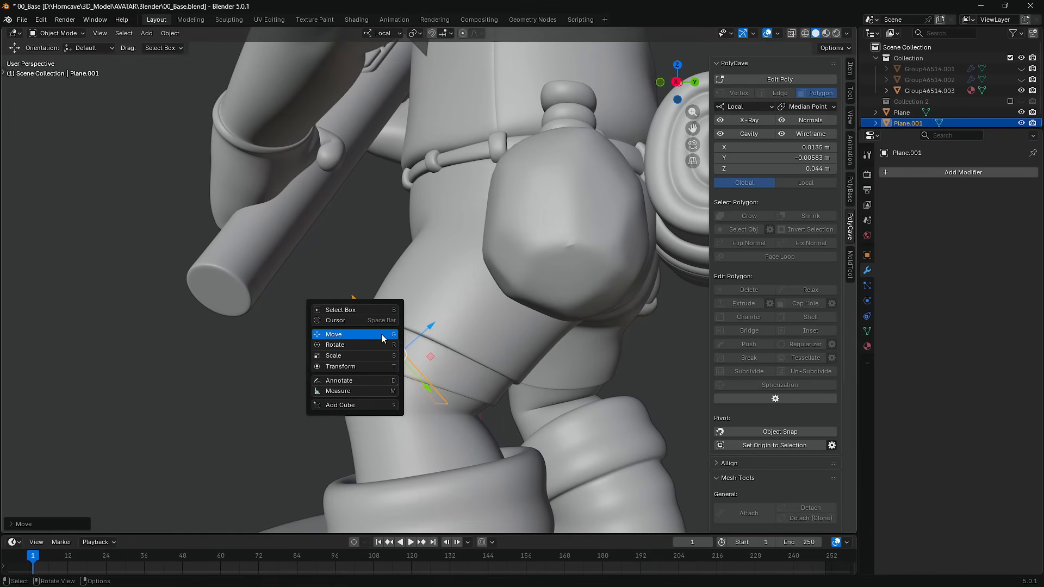
{"action": "left_click", "coordinate": [356, 345]}
{"action": "left_click_drag", "start_coordinate": [360, 348], "coordinate": [366, 358]}
{"action": "mouse_move", "coordinate": [366, 359]}
{"action": "middle_mouse_down"}
{"action": "mouse_move", "coordinate": [517, 368]}
{"action": "mouse_move", "coordinate": [349, 361]}
{"action": "middle_mouse_up"}
Step: Move the leg plane down toward the lower edge of the trouser band and adjust its size
{"action": "key", "text": "shift+space"}
{"action": "left_click", "coordinate": [350, 337]}
{"action": "left_click_drag", "start_coordinate": [423, 338], "coordinate": [423, 376]}
{"action": "middle_click_drag", "start_coordinate": [423, 375], "coordinate": [406, 383]}
{"action": "scroll", "coordinate": [406, 383], "scroll_direction": "up", "scroll_amount": 2}
{"action": "key", "text": "shift+space"}
{"action": "left_click", "coordinate": [351, 461]}
{"action": "left_click_drag", "start_coordinate": [423, 448], "coordinate": [434, 447]}
Step: Move the leg plane along its local Z axis up against the trouser band's lower edge, at Z 0.0417 m
{"action": "key", "text": "shift+space"}
{"action": "left_click", "coordinate": [327, 427]}
{"action": "middle_click_drag", "start_coordinate": [407, 435], "coordinate": [403, 439]}
{"action": "middle_click_drag", "start_coordinate": [402, 439], "coordinate": [415, 355], "text": "shift"}
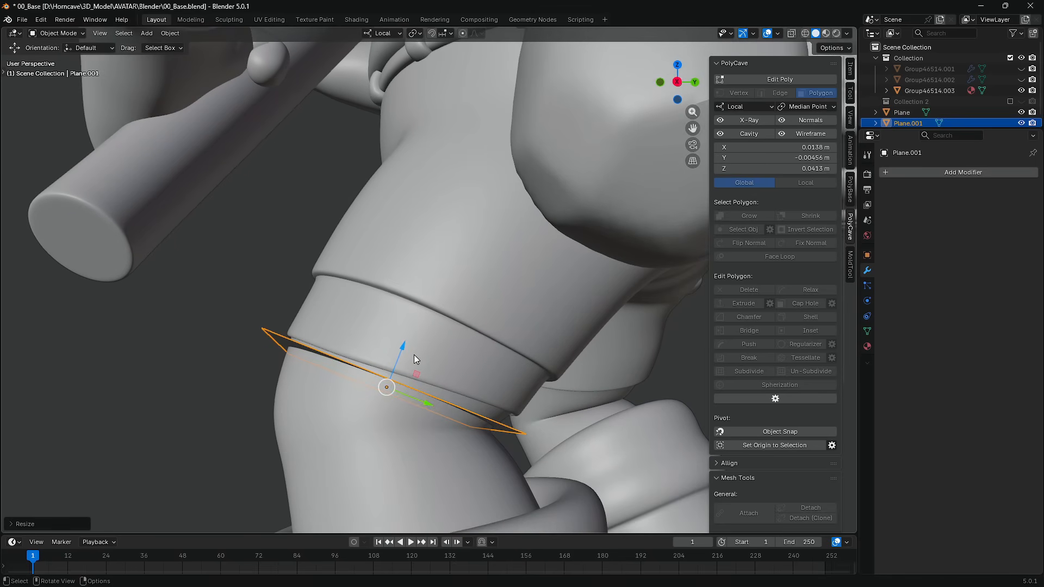
{"action": "left_click_drag", "start_coordinate": [403, 354], "coordinate": [408, 344]}
{"action": "left_click_drag", "start_coordinate": [408, 344], "coordinate": [409, 348]}
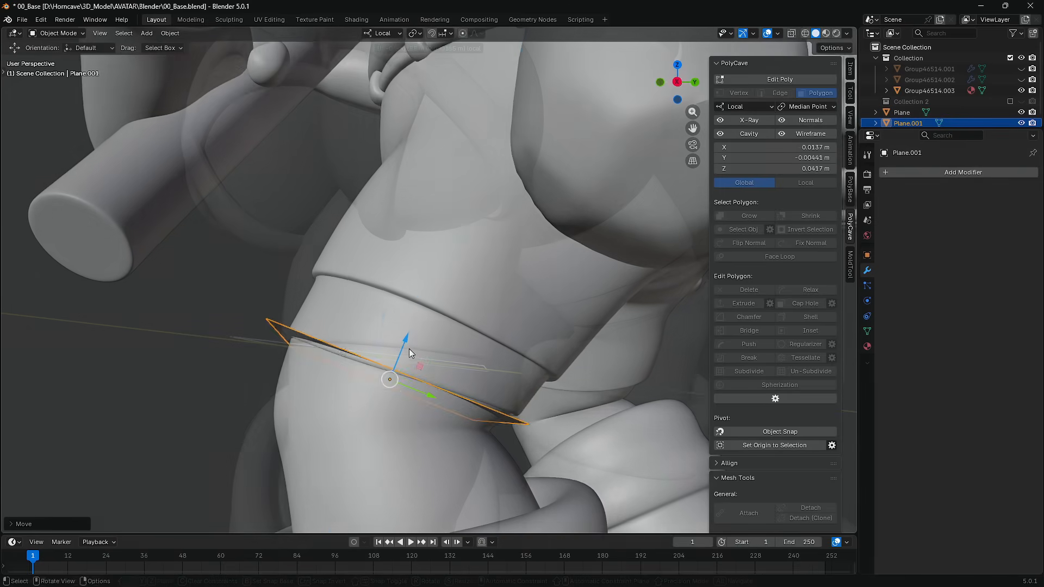
{"action": "middle_click_drag", "start_coordinate": [409, 347], "coordinate": [404, 357]}
Step: Shift the third plane along its local axes to span the other leg at the trouser hem
{"action": "left_click_drag", "start_coordinate": [351, 352], "coordinate": [364, 355]}
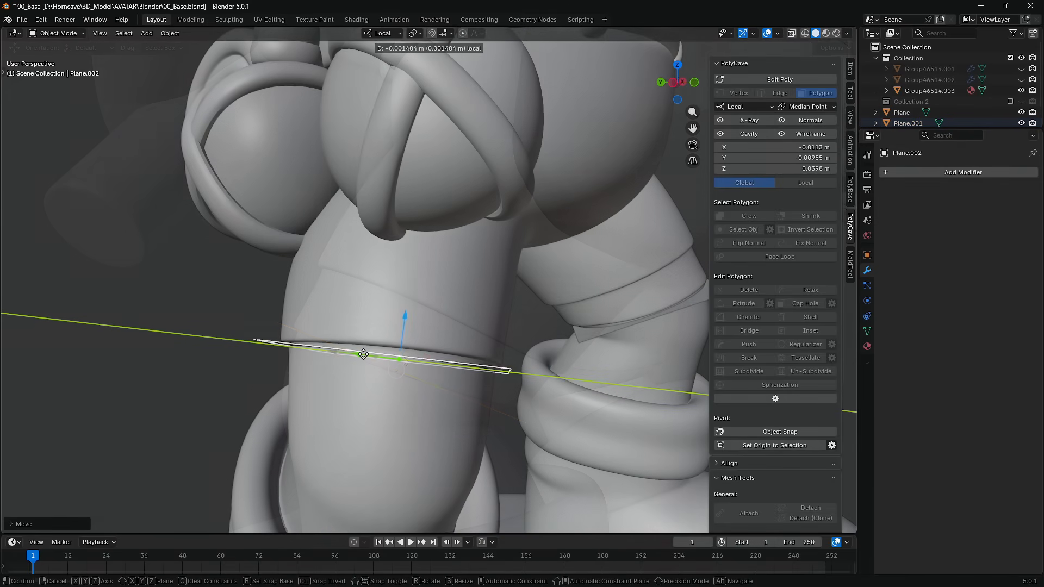
{"action": "middle_click_drag", "start_coordinate": [364, 355], "coordinate": [479, 363]}
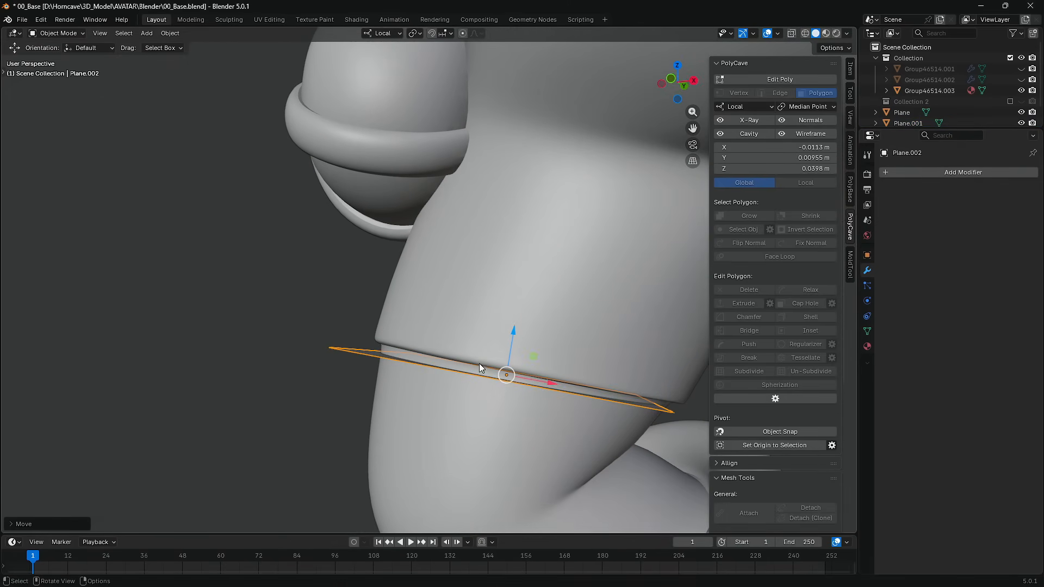
{"action": "mouse_move", "coordinate": [544, 383]}
{"action": "left_mouse_down"}
{"action": "mouse_move", "coordinate": [566, 399]}
{"action": "mouse_move", "coordinate": [544, 382]}
{"action": "left_mouse_up"}
{"action": "key", "text": "shift+space"}
{"action": "left_click", "coordinate": [454, 400]}
{"action": "key", "text": "shift+space"}
{"action": "left_click", "coordinate": [457, 364]}
{"action": "middle_click_drag", "start_coordinate": [544, 383], "coordinate": [660, 392]}
Step: Fine-tune the third plane's fit against the seam under the other leg's trouser hem
{"action": "key", "text": "shift+space"}
{"action": "left_click", "coordinate": [272, 360]}
{"action": "left_click_drag", "start_coordinate": [399, 365], "coordinate": [386, 363]}
{"action": "middle_click_drag", "start_coordinate": [386, 363], "coordinate": [466, 311]}
{"action": "left_click_drag", "start_coordinate": [467, 311], "coordinate": [466, 318]}
{"action": "left_click", "coordinate": [208, 360]}
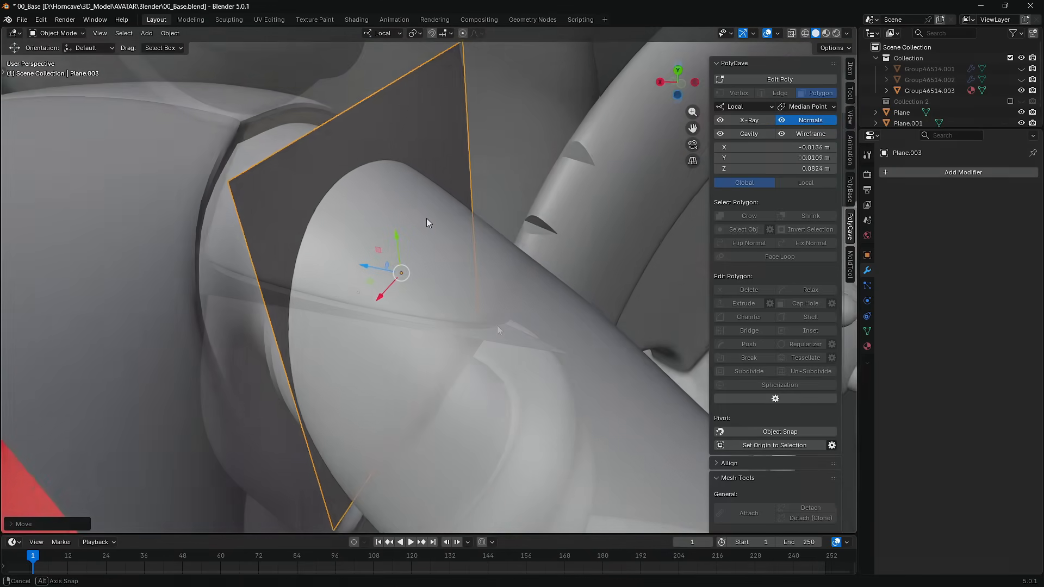
Step: Move and rotate the fourth plane so it follows the seam between the other upper arm and the torso
{"action": "middle_click_drag", "start_coordinate": [426, 218], "coordinate": [420, 257]}
{"action": "left_click_drag", "start_coordinate": [397, 224], "coordinate": [390, 230]}
{"action": "middle_click_drag", "start_coordinate": [390, 230], "coordinate": [390, 361]}
{"action": "key", "text": "shift+space"}
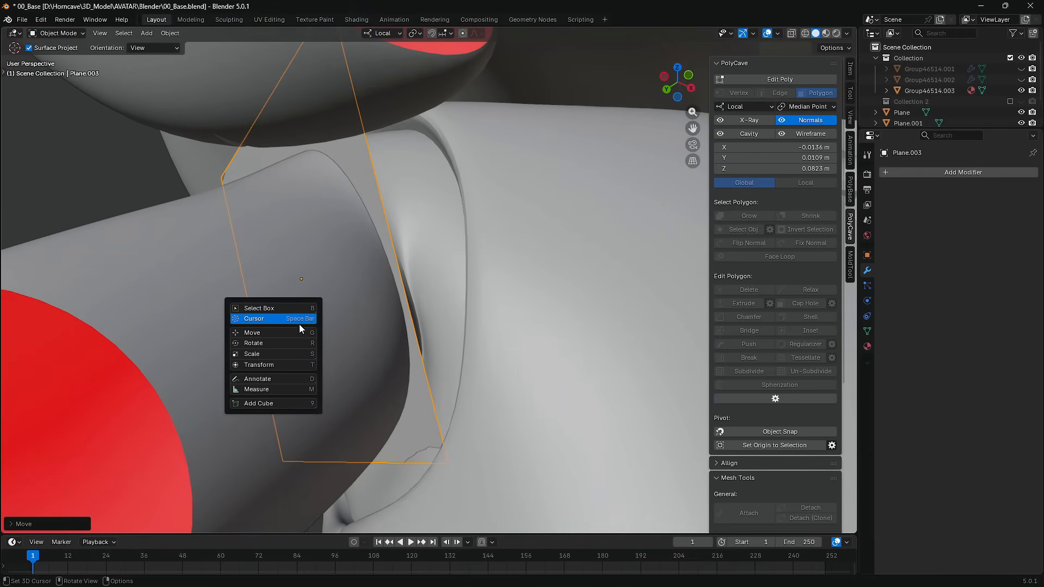
{"action": "left_click", "coordinate": [275, 342]}
{"action": "mouse_move", "coordinate": [317, 293]}
{"action": "left_mouse_down"}
{"action": "mouse_move", "coordinate": [312, 284]}
{"action": "mouse_move", "coordinate": [325, 276]}
{"action": "left_mouse_up"}
{"action": "mouse_move", "coordinate": [325, 275]}
{"action": "middle_mouse_down"}
{"action": "mouse_move", "coordinate": [299, 270]}
{"action": "mouse_move", "coordinate": [338, 291]}
{"action": "mouse_move", "coordinate": [293, 313]}
{"action": "mouse_move", "coordinate": [319, 284]}
{"action": "middle_mouse_up"}
{"action": "key", "text": "shift+space"}
{"action": "left_click", "coordinate": [305, 256]}
{"action": "left_click_drag", "start_coordinate": [420, 239], "coordinate": [413, 252]}
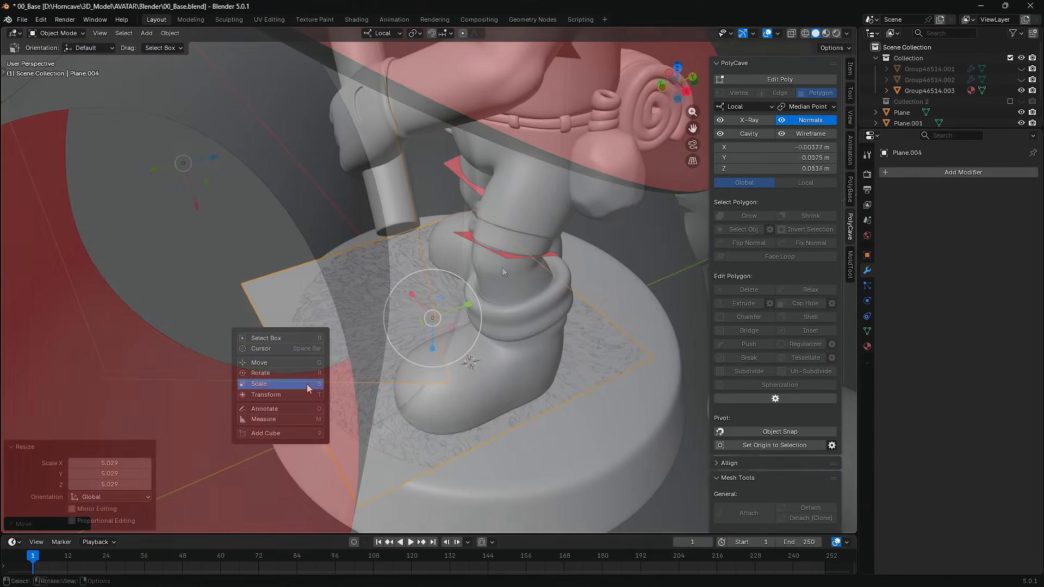
Step: Lower the large horizontal plane onto the top of the round base beneath the feet, at Z 0.0136 m
{"action": "key", "text": "shift+d"}
{"action": "left_click", "coordinate": [479, 308]}
{"action": "middle_click_drag", "start_coordinate": [478, 308], "coordinate": [582, 249]}
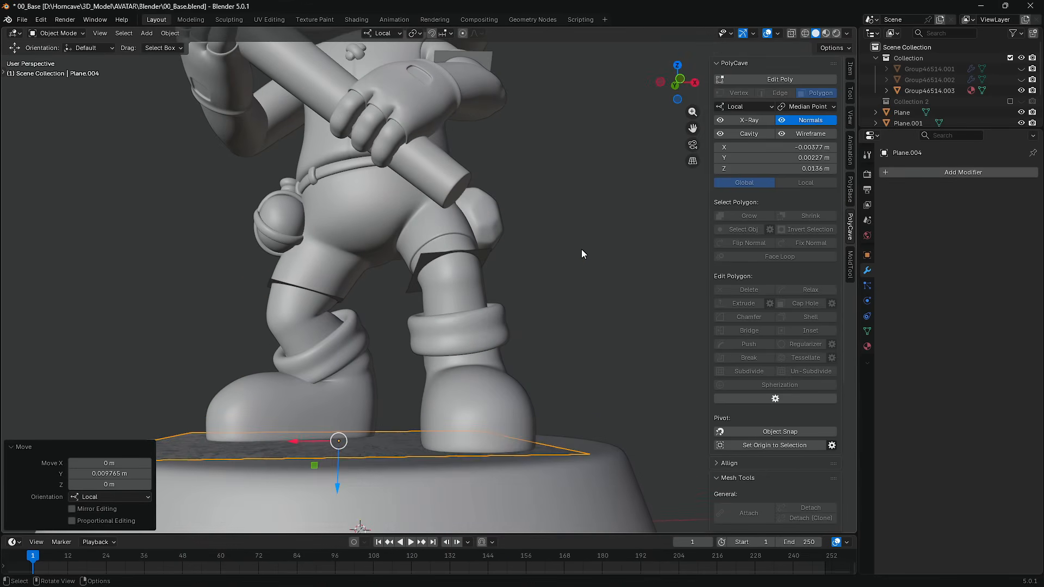
Step: Check the boot's sole in front view and raise the large plane slightly to Z 0.0137 m
{"action": "scroll", "coordinate": [502, 447], "scroll_direction": "up", "scroll_amount": 2}
{"action": "key", "text": "KP_1"}
{"action": "middle_click_drag", "start_coordinate": [501, 447], "coordinate": [478, 302], "text": "shift"}
{"action": "scroll", "coordinate": [374, 370], "scroll_direction": "up", "scroll_amount": 5}
{"action": "middle_click_drag", "start_coordinate": [203, 359], "coordinate": [438, 280], "text": "shift"}
{"action": "scroll", "coordinate": [233, 348], "scroll_direction": "up", "scroll_amount": 2}
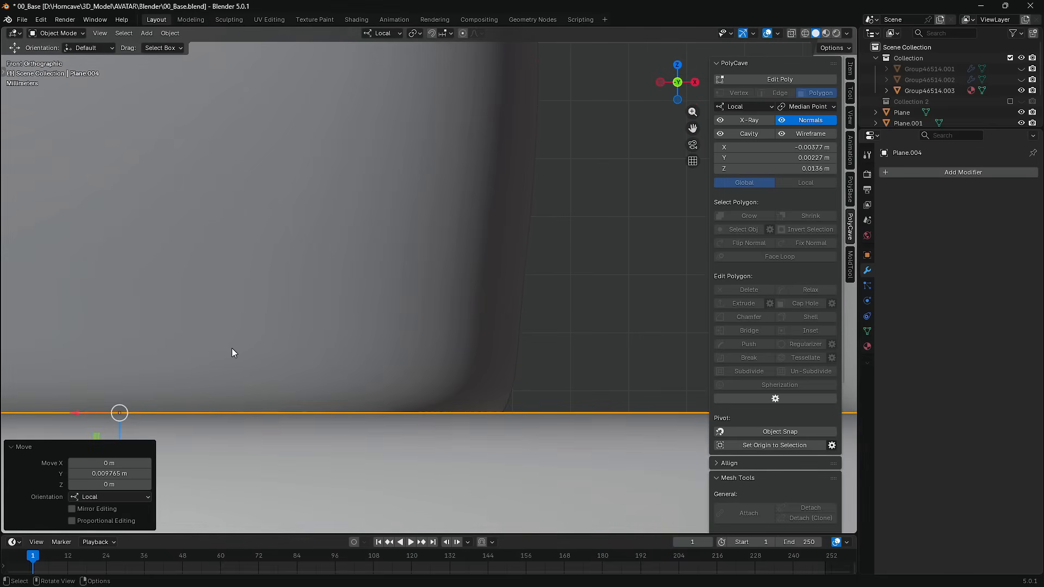
{"action": "middle_click_drag", "start_coordinate": [233, 348], "coordinate": [377, 299], "text": "shift"}
{"action": "left_click_drag", "start_coordinate": [262, 401], "coordinate": [262, 398]}
{"action": "middle_click_drag", "start_coordinate": [317, 289], "coordinate": [445, 260]}
{"action": "scroll", "coordinate": [292, 317], "scroll_direction": "down", "scroll_amount": 8}
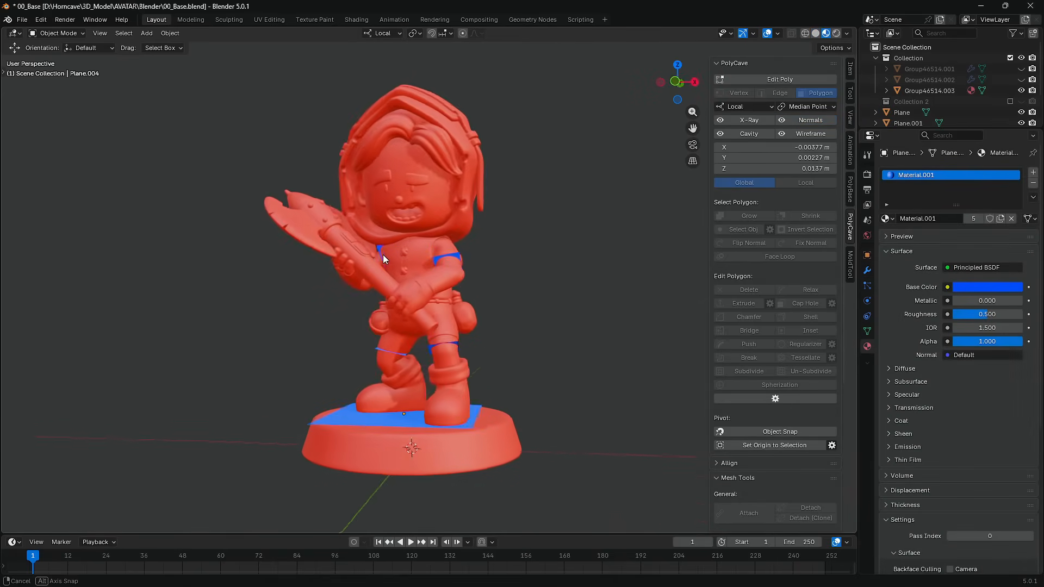
Step: Add a Solidify modifier to the joined cutting planes with an offset of 1 and a thickness of 0.1 m
{"action": "mouse_move", "coordinate": [382, 254]}
{"action": "middle_mouse_down"}
{"action": "mouse_move", "coordinate": [599, 256]}
{"action": "mouse_move", "coordinate": [585, 234]}
{"action": "mouse_move", "coordinate": [389, 263]}
{"action": "mouse_move", "coordinate": [299, 254]}
{"action": "mouse_move", "coordinate": [380, 257]}
{"action": "middle_mouse_up"}
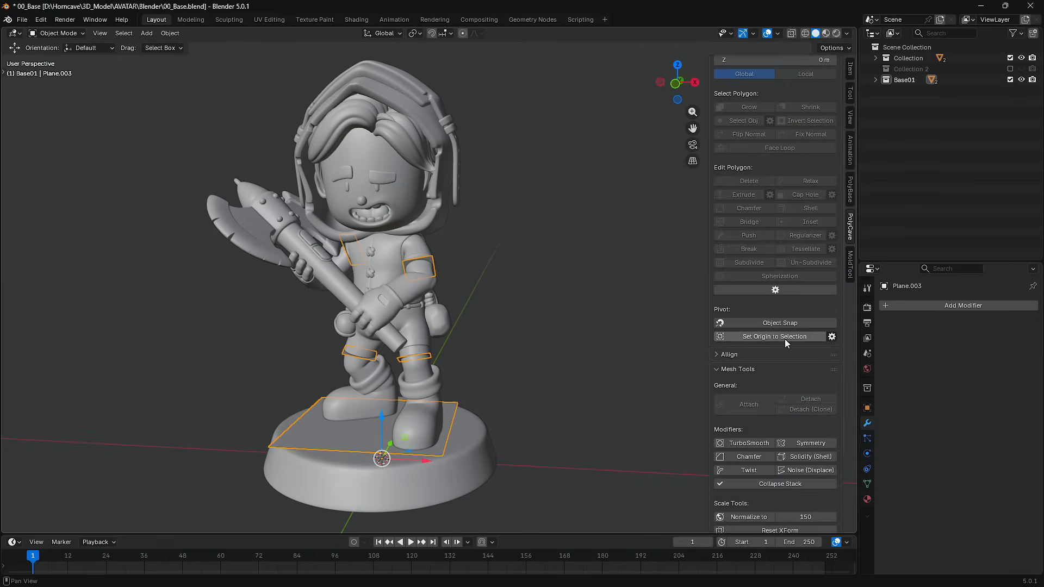
{"action": "scroll", "coordinate": [786, 342], "scroll_direction": "down", "scroll_amount": 1}
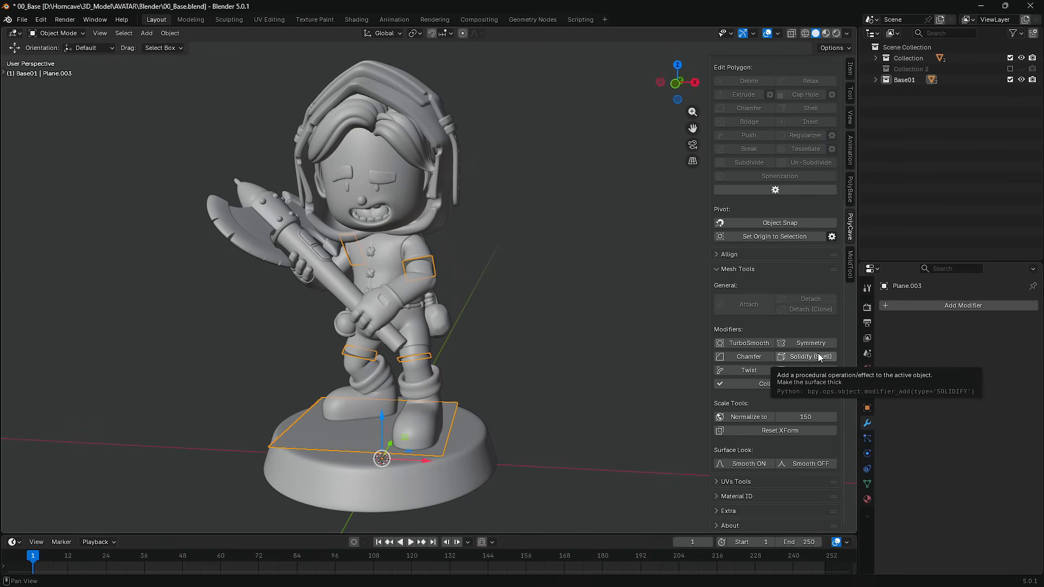
{"action": "left_click", "coordinate": [817, 357]}
{"action": "scroll", "coordinate": [424, 314], "scroll_direction": "up", "scroll_amount": 3}
{"action": "middle_click_drag", "start_coordinate": [424, 315], "coordinate": [352, 317]}
{"action": "left_click_drag", "start_coordinate": [972, 367], "coordinate": [987, 367]}
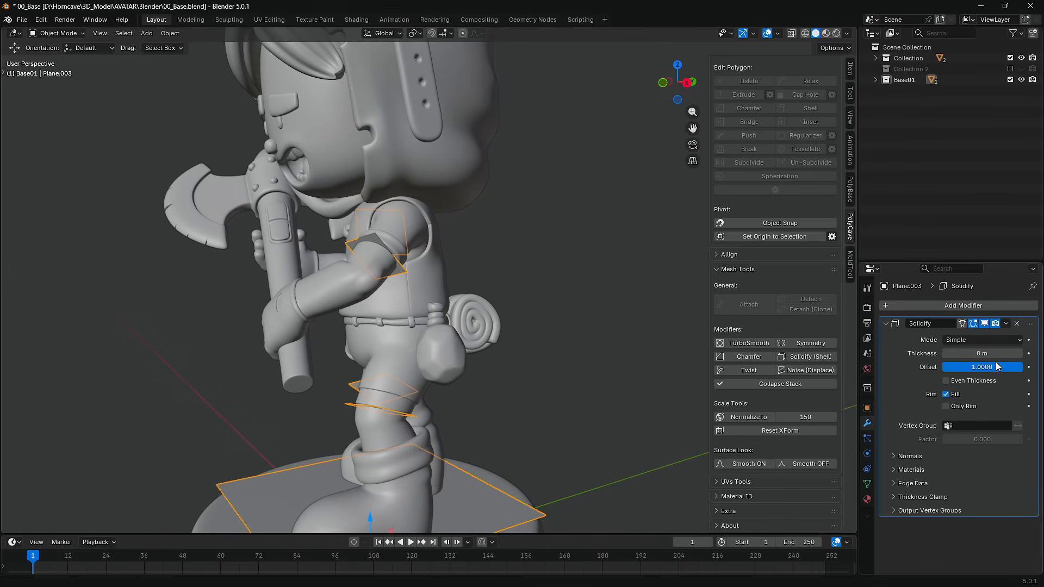
{"action": "type", "text": "0.1"}
{"action": "key", "text": "Return"}
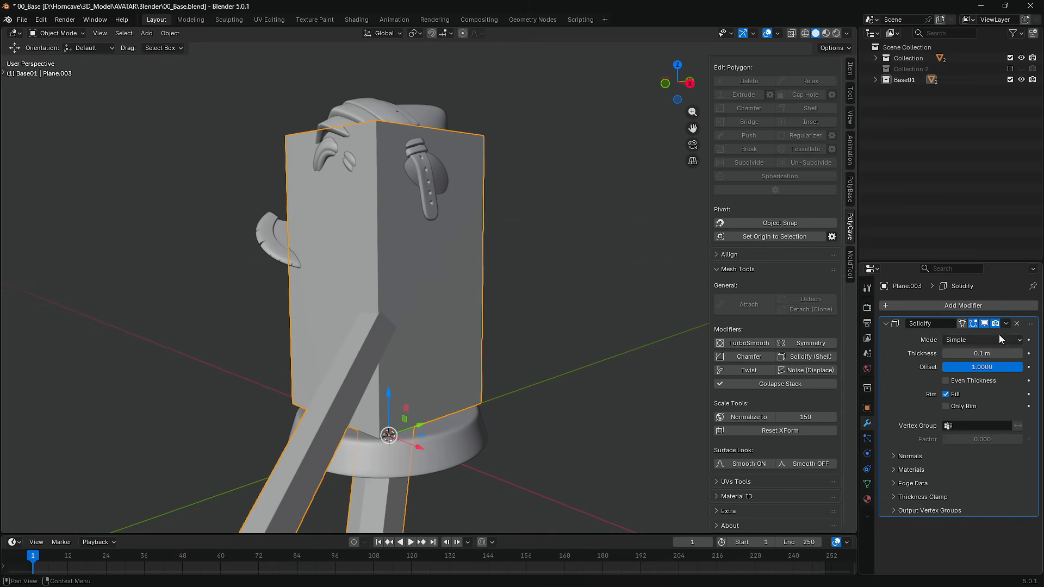
Step: Switch the scene units to millimetres
{"action": "left_click", "coordinate": [759, 272]}
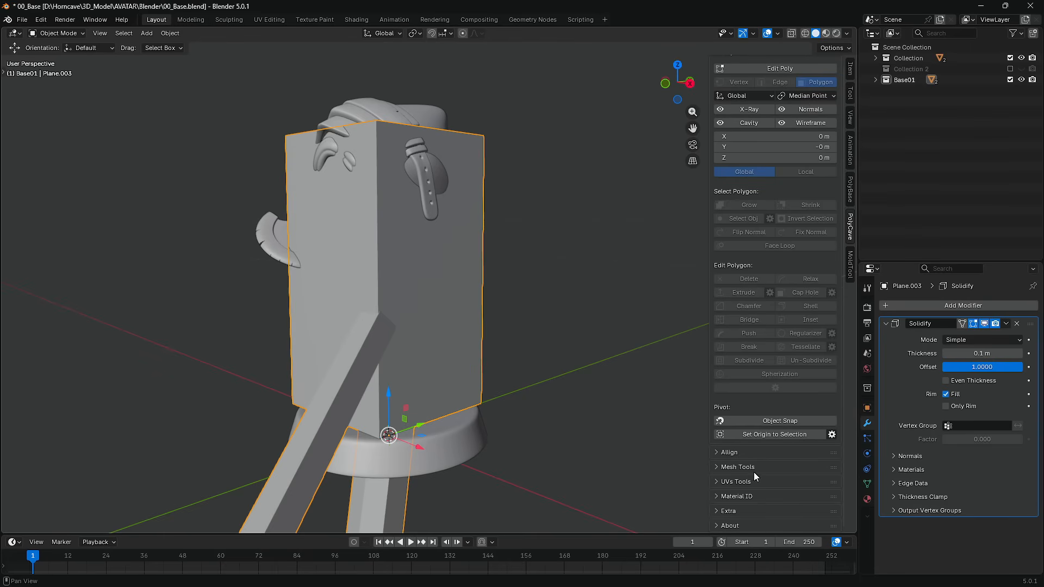
{"action": "left_click", "coordinate": [747, 508]}
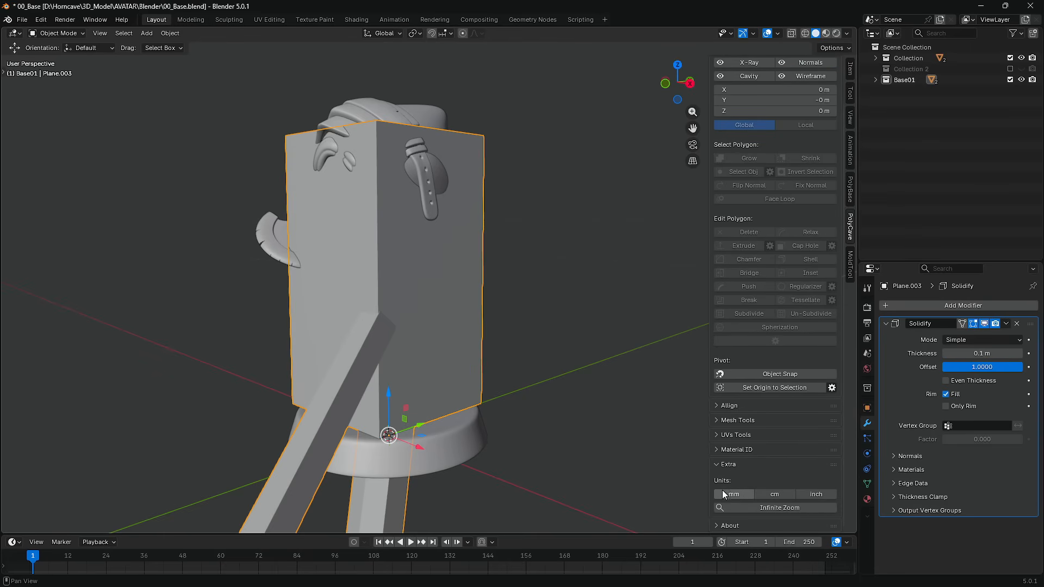
{"action": "left_click", "coordinate": [742, 497]}
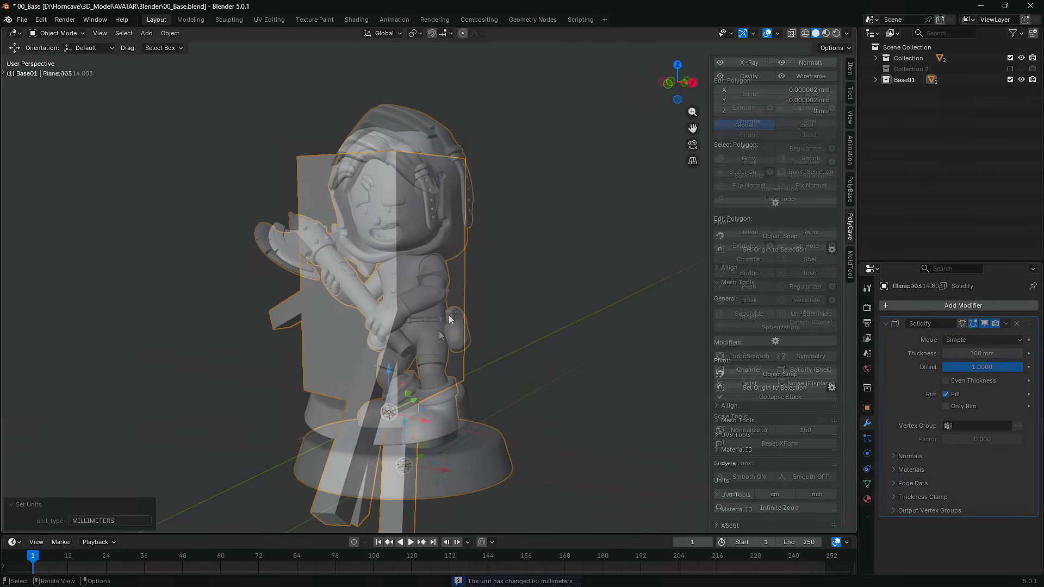
Step: Add a Boolean Difference modifier to the figurine with the solidified cutting planes as the operand object, and apply it
{"action": "left_click", "coordinate": [928, 305]}
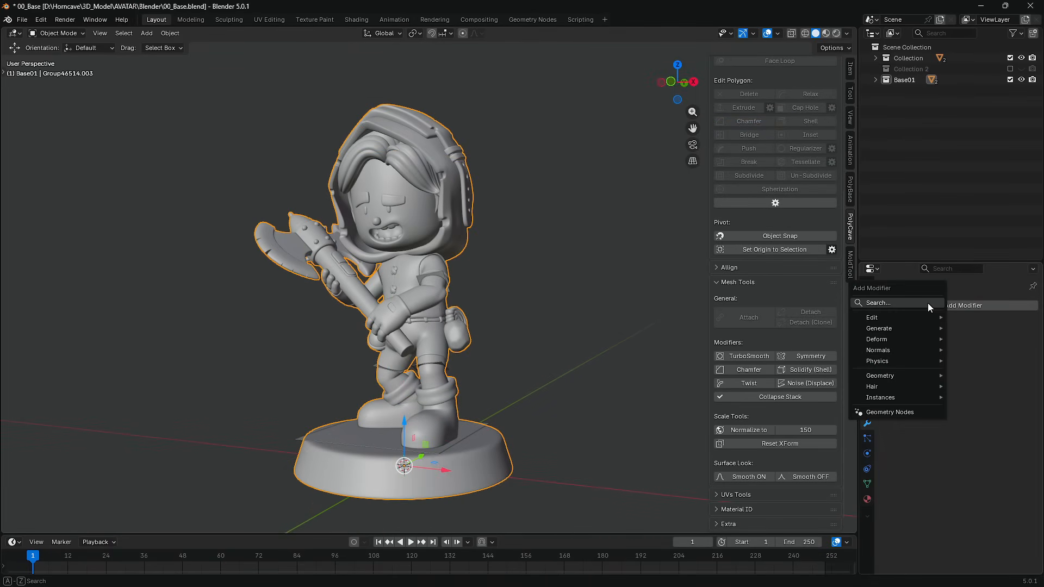
{"action": "left_click", "coordinate": [890, 304]}
{"action": "type", "text": "boo"}
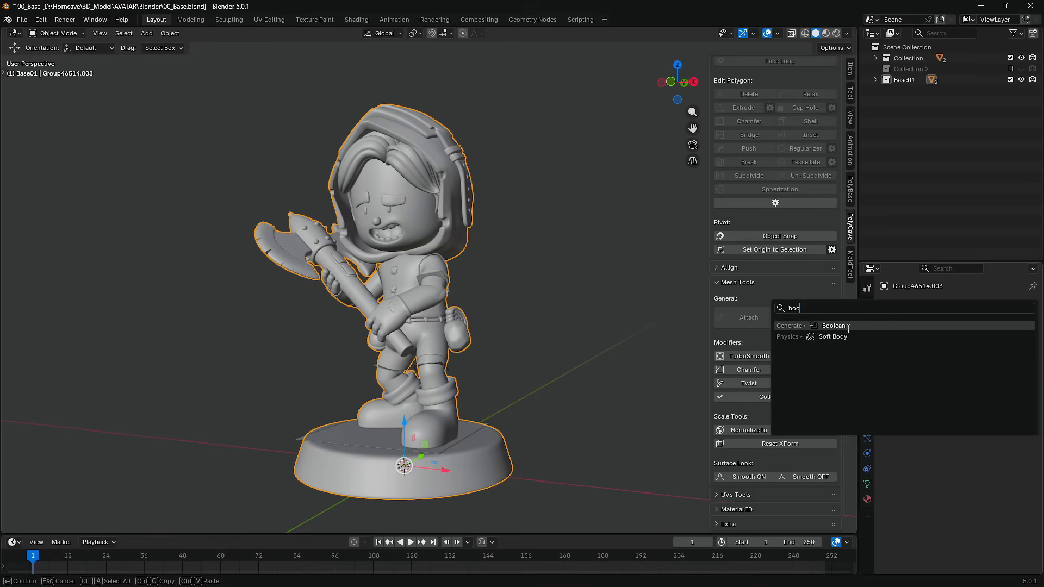
{"action": "left_click", "coordinate": [831, 325]}
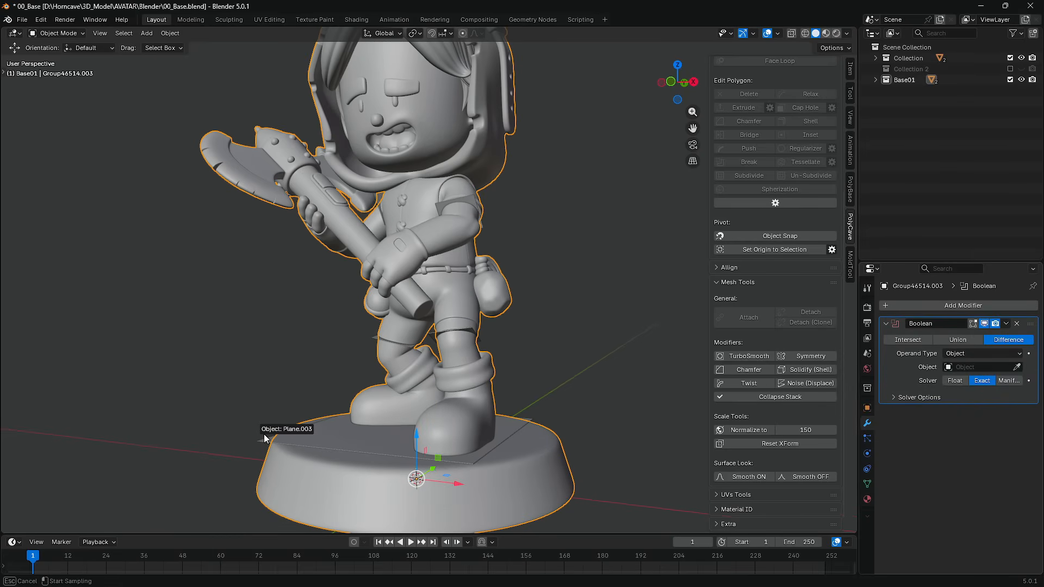
{"action": "left_click", "coordinate": [1007, 324]}
{"action": "left_click", "coordinate": [957, 337]}
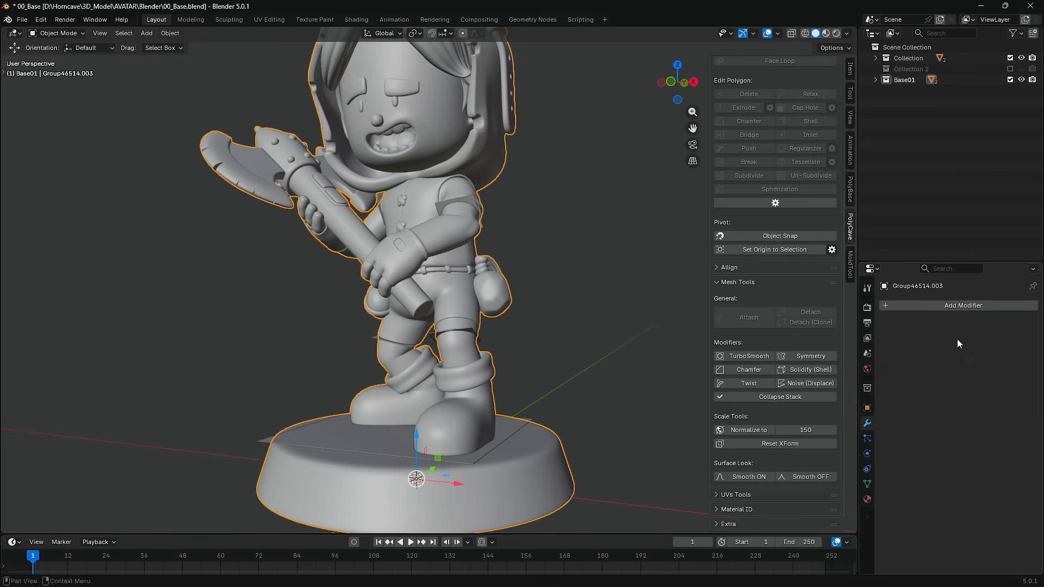
Step: Delete the joined cutting planes object from the scene
{"action": "left_click", "coordinate": [523, 423]}
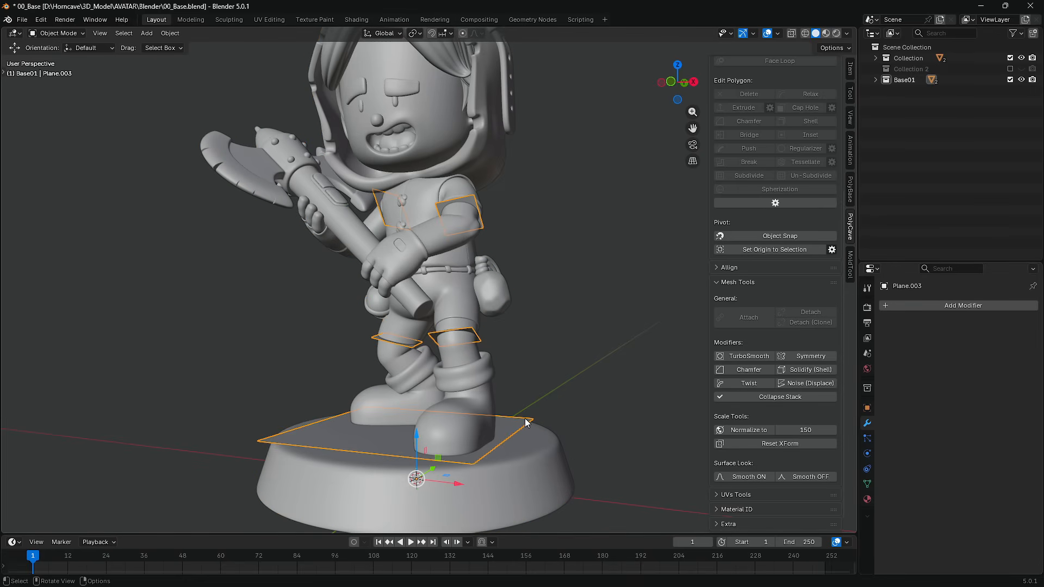
{"action": "key", "text": "Delete"}
{"action": "middle_click_drag", "start_coordinate": [553, 395], "coordinate": [471, 353]}
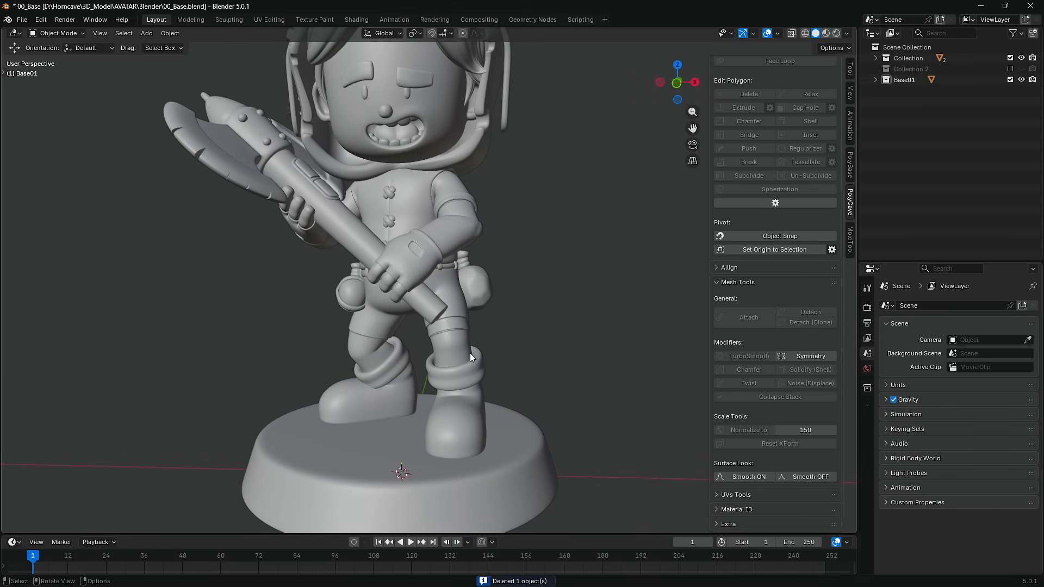
{"action": "scroll", "coordinate": [471, 353], "scroll_direction": "down", "scroll_amount": 1}
Step: Detach the round base from the figurine mesh as a separate object and select the entire linked left boot
{"action": "left_click", "coordinate": [498, 426]}
{"action": "scroll", "coordinate": [797, 192], "scroll_direction": "up", "scroll_amount": 6}
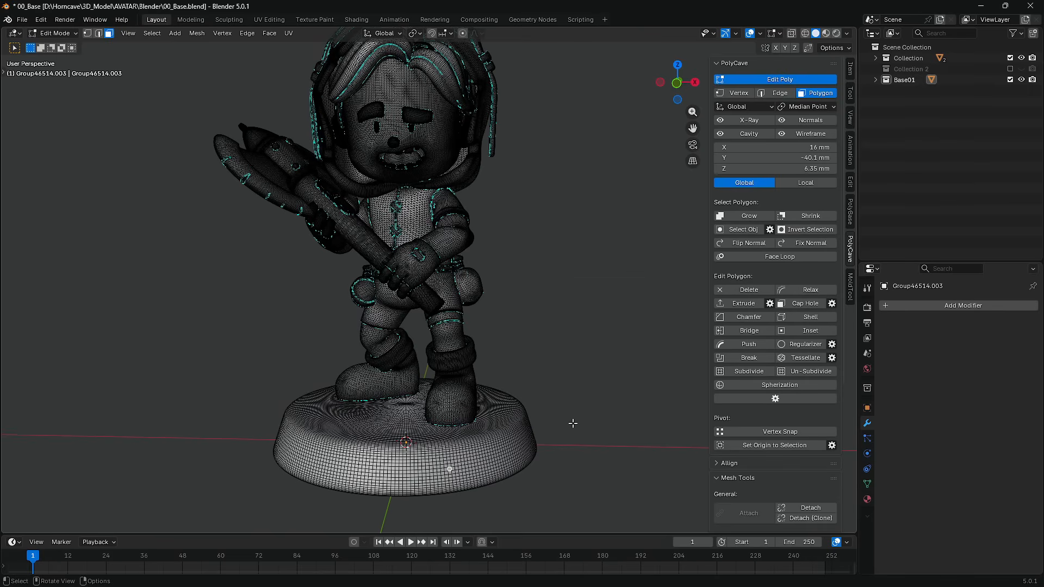
{"action": "left_click", "coordinate": [741, 231]}
{"action": "scroll", "coordinate": [769, 371], "scroll_direction": "down", "scroll_amount": 2}
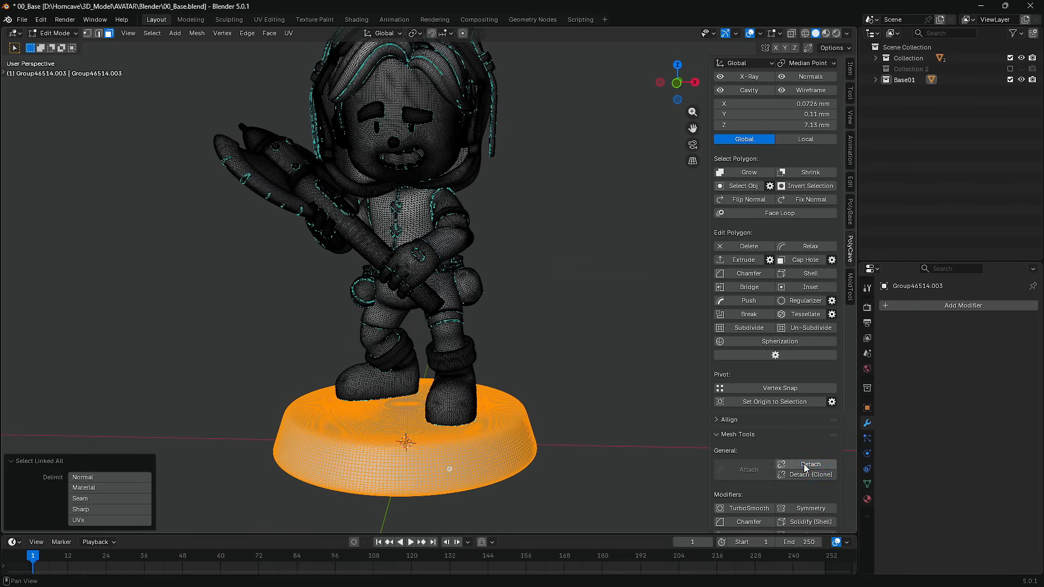
{"action": "left_click", "coordinate": [805, 468]}
{"action": "left_click_drag", "start_coordinate": [544, 409], "coordinate": [444, 354]}
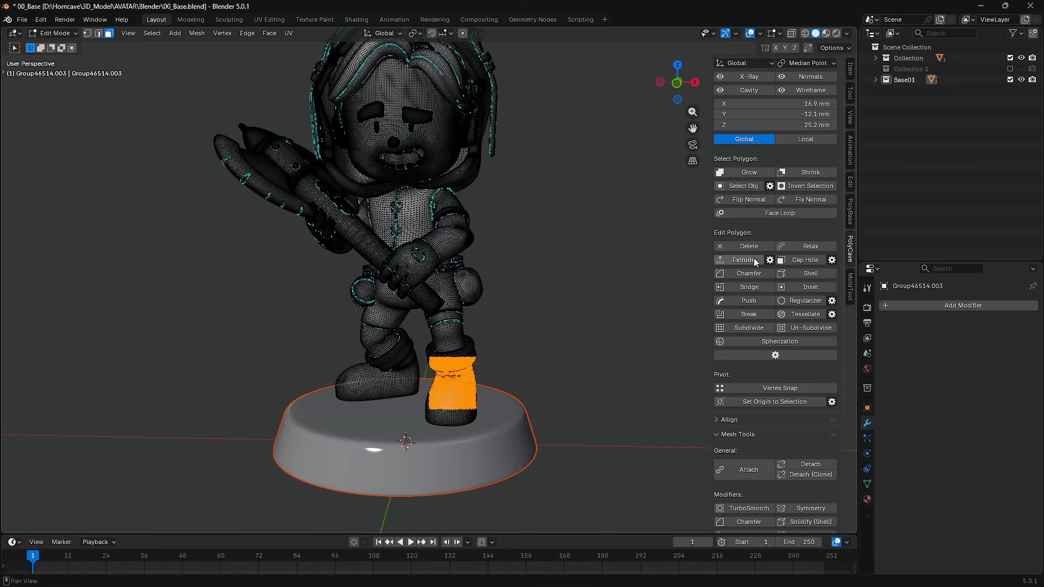
{"action": "left_click", "coordinate": [745, 186]}
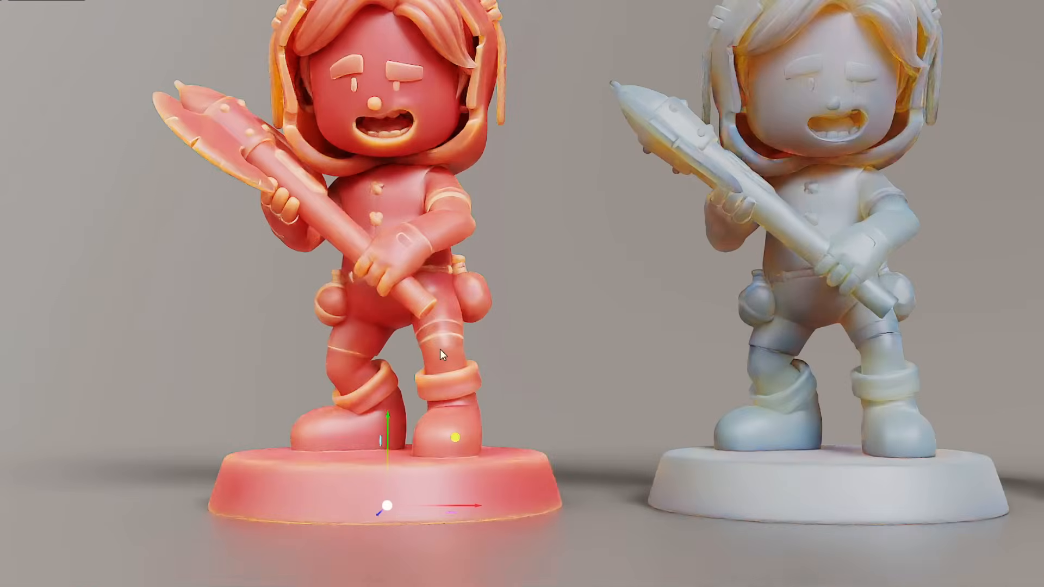
Step: Pull the cut left boot away from the figurine to expose the leg cut
{"action": "left_click_drag", "start_coordinate": [439, 349], "coordinate": [442, 390]}
{"action": "left_click_drag", "start_coordinate": [462, 423], "coordinate": [295, 551]}
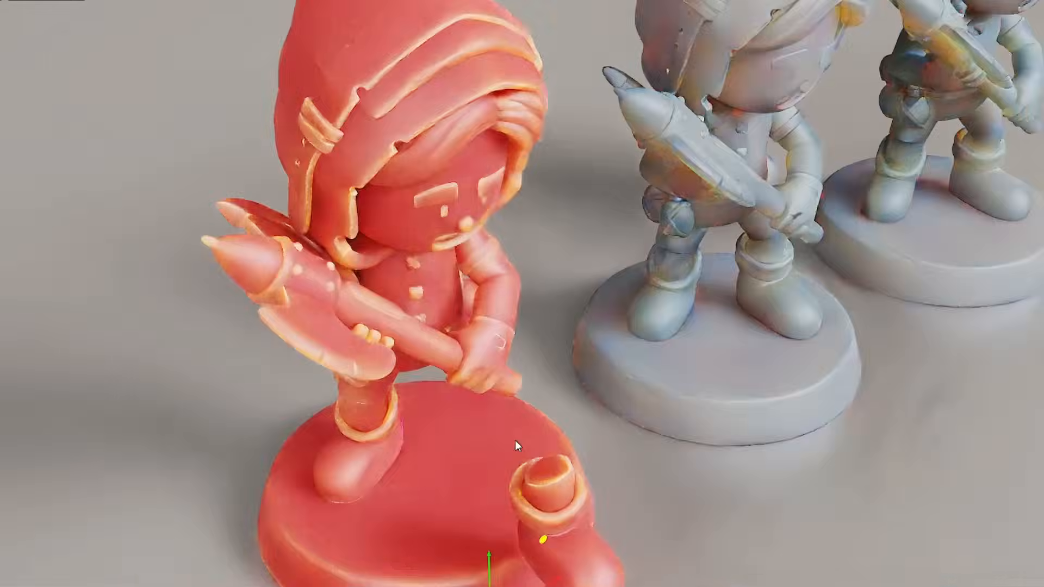
{"action": "middle_click_drag", "start_coordinate": [515, 440], "coordinate": [368, 413]}
{"action": "left_click", "coordinate": [368, 413]}
{"action": "left_click_drag", "start_coordinate": [409, 512], "coordinate": [244, 485]}
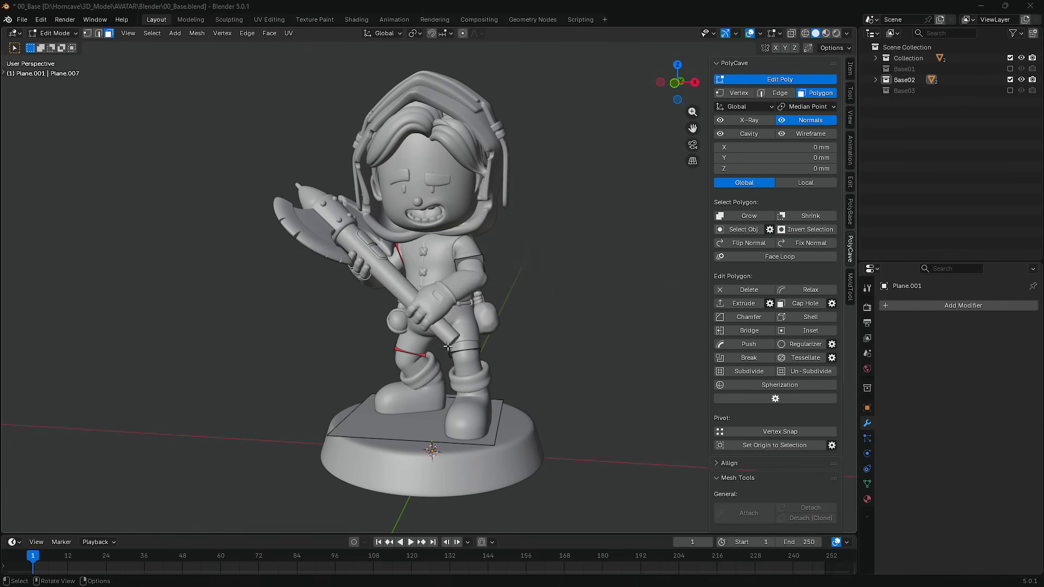
Step: Turn on X-ray and inset the cutting plane face at the character's left upper arm by 3.325 mm
{"action": "scroll", "coordinate": [476, 267], "scroll_direction": "up", "scroll_amount": 6}
{"action": "middle_click_drag", "start_coordinate": [476, 267], "coordinate": [348, 348], "text": "shift"}
{"action": "middle_click_drag", "start_coordinate": [441, 346], "coordinate": [399, 343]}
{"action": "scroll", "coordinate": [403, 342], "scroll_direction": "up", "scroll_amount": 4}
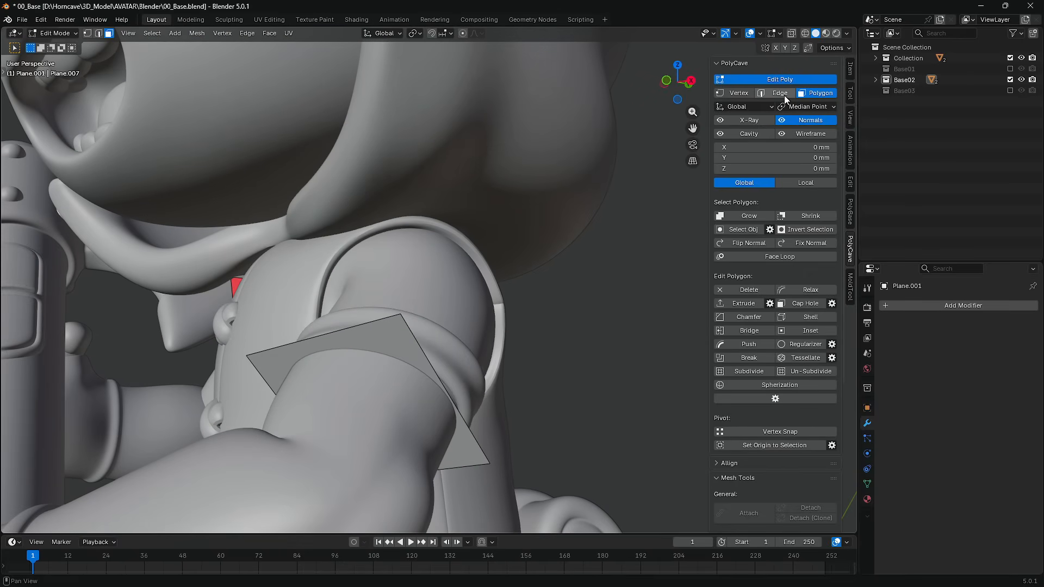
{"action": "left_click", "coordinate": [766, 121]}
{"action": "middle_click_drag", "start_coordinate": [404, 286], "coordinate": [639, 270]}
{"action": "left_click", "coordinate": [417, 266]}
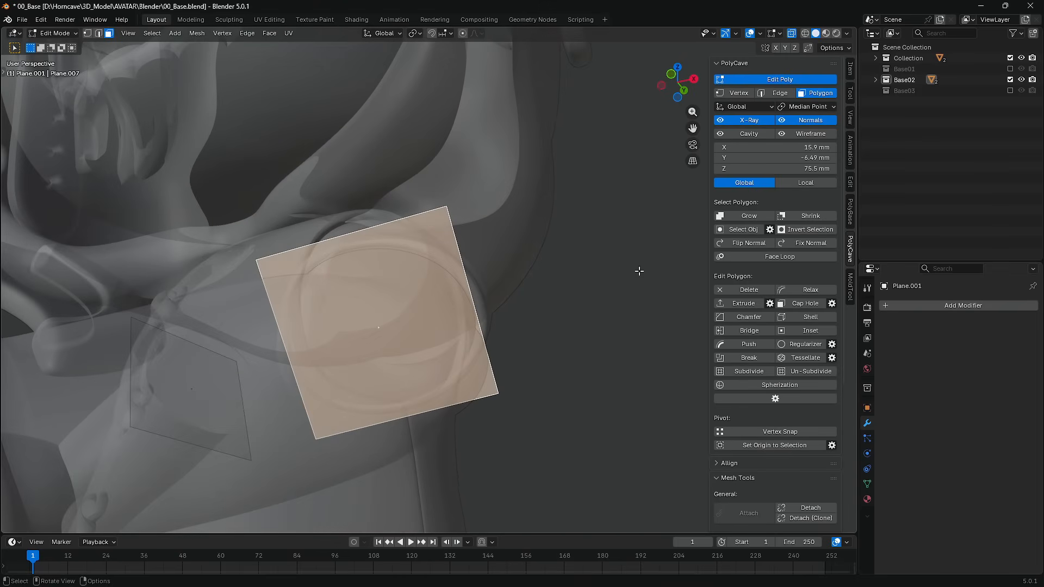
{"action": "left_click", "coordinate": [805, 333]}
{"action": "left_click", "coordinate": [747, 329]}
Step: Extrude the inset face on the left arm's plane 3.42 mm along its normals to form a connector peg
{"action": "middle_click_drag", "start_coordinate": [435, 331], "coordinate": [357, 373]}
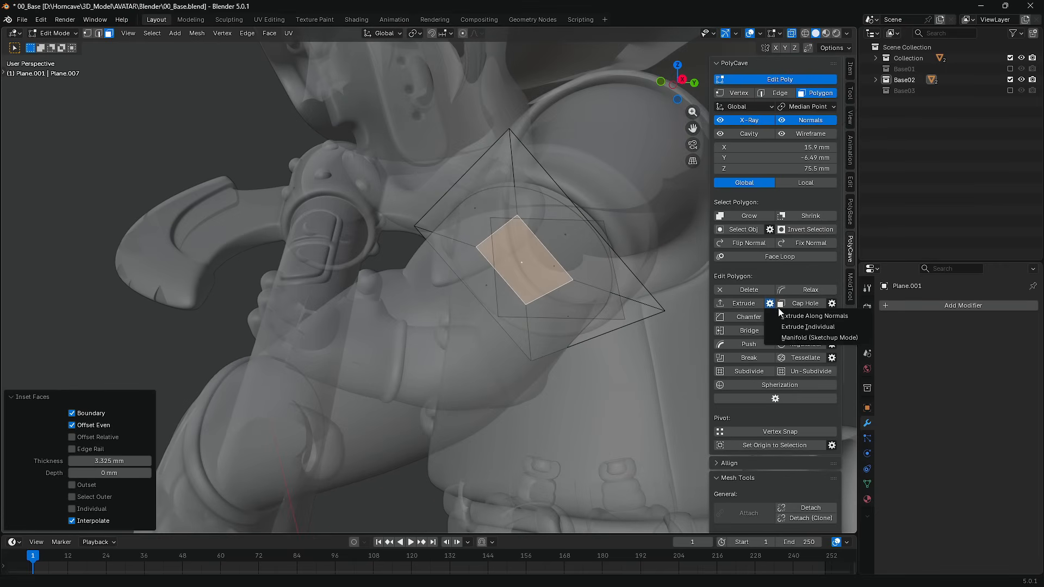
{"action": "left_click", "coordinate": [790, 316]}
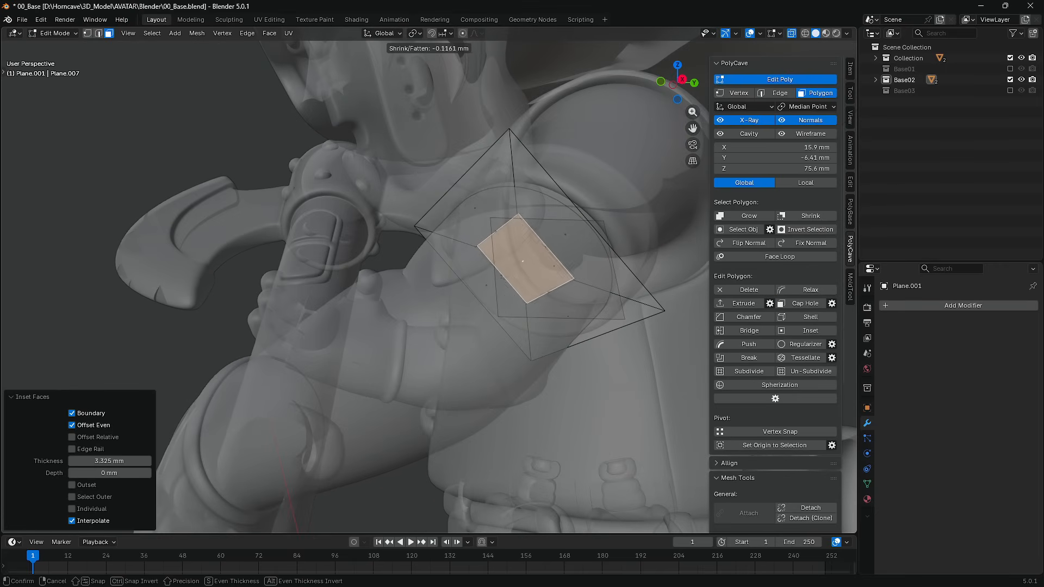
{"action": "left_click", "coordinate": [513, 287]}
{"action": "mouse_move", "coordinate": [514, 286]}
{"action": "middle_mouse_down"}
{"action": "mouse_move", "coordinate": [435, 321]}
{"action": "mouse_move", "coordinate": [498, 289]}
{"action": "middle_mouse_up"}
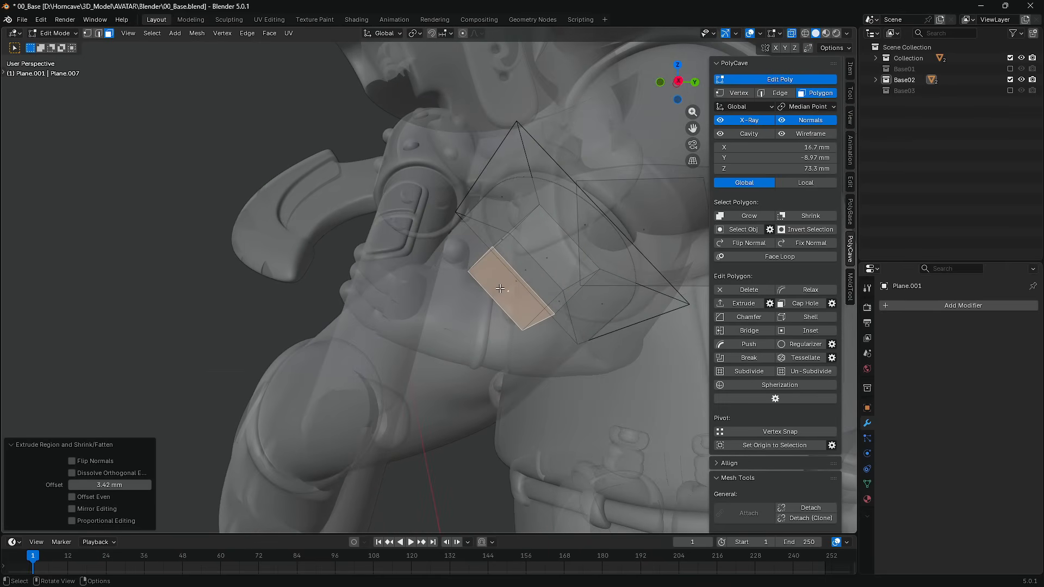
Step: Scale the left arm peg's end face to 0.374 and move it -1.1403 mm along its normal Z axis
{"action": "key", "text": "shift+space"}
{"action": "left_click", "coordinate": [491, 332]}
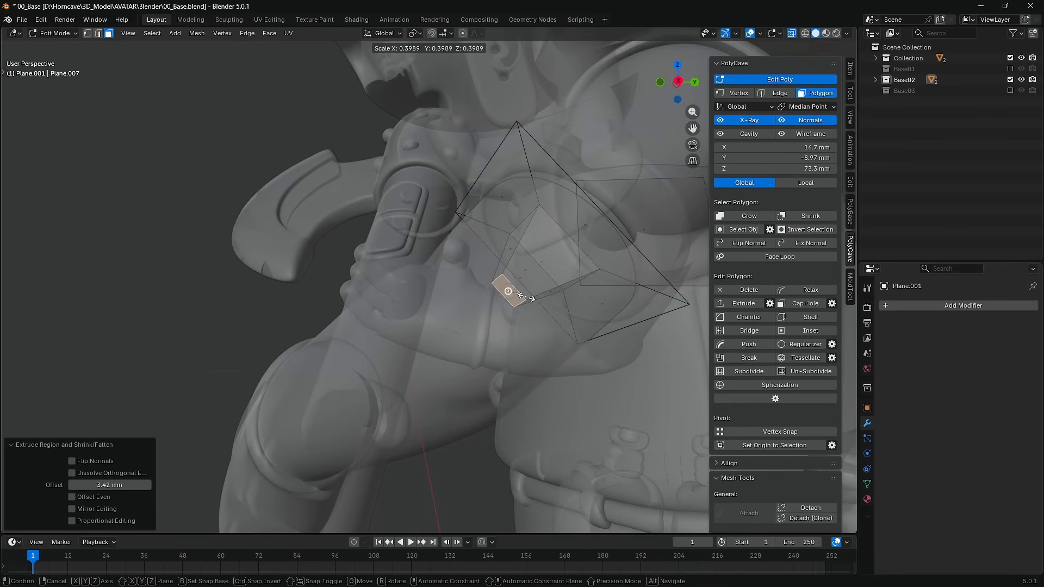
{"action": "middle_click_drag", "start_coordinate": [527, 295], "coordinate": [509, 291]}
{"action": "key", "text": "shift+space"}
{"action": "left_click", "coordinate": [486, 264]}
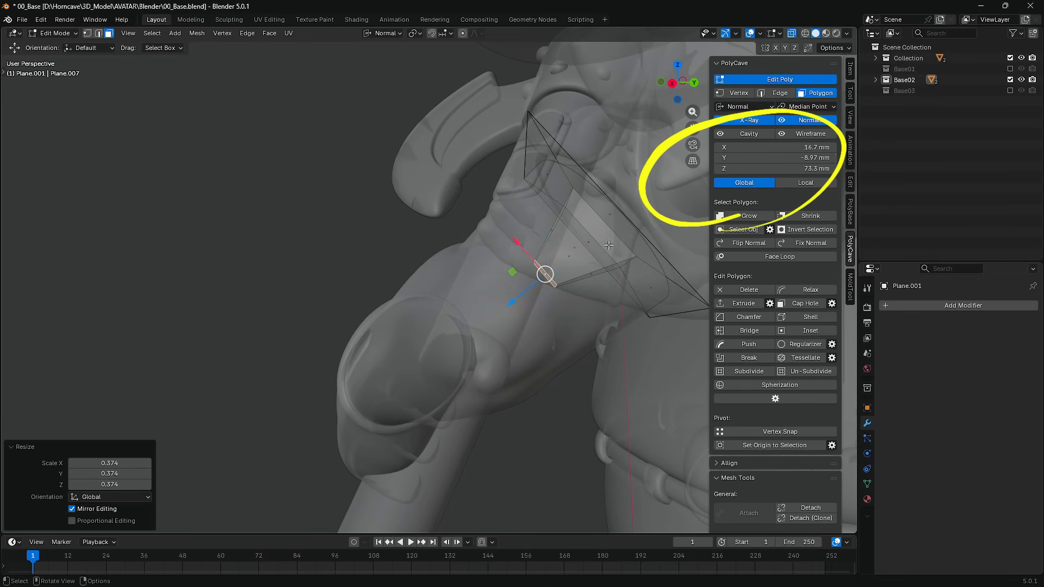
{"action": "middle_click_drag", "start_coordinate": [563, 266], "coordinate": [668, 290]}
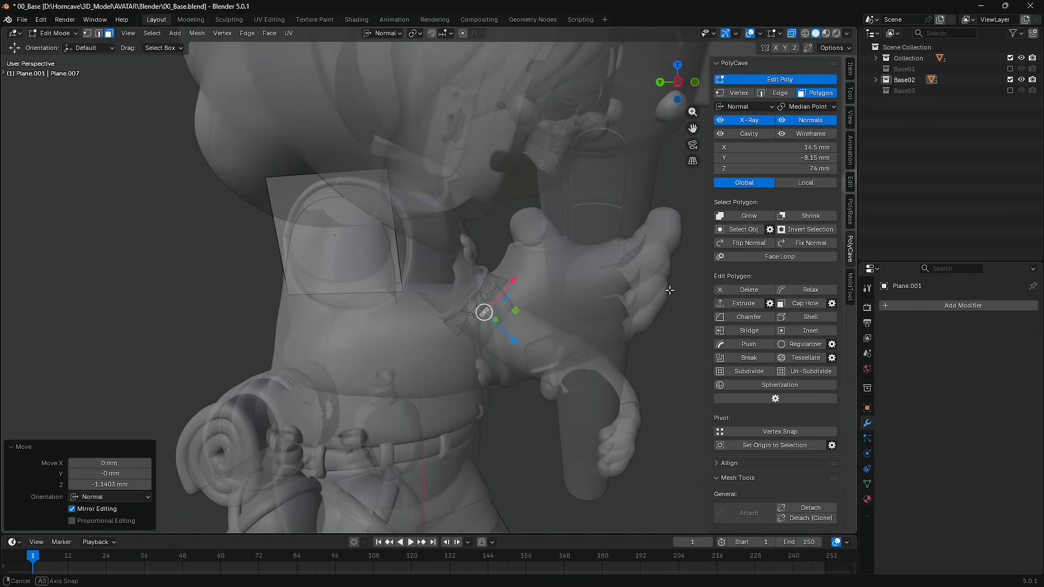
Step: Inset the cutting plane face at the character's right upper arm by 4.287 mm
{"action": "left_click", "coordinate": [343, 252]}
{"action": "scroll", "coordinate": [333, 241], "scroll_direction": "up", "scroll_amount": 3}
{"action": "middle_click_drag", "start_coordinate": [328, 244], "coordinate": [598, 278], "text": "shift"}
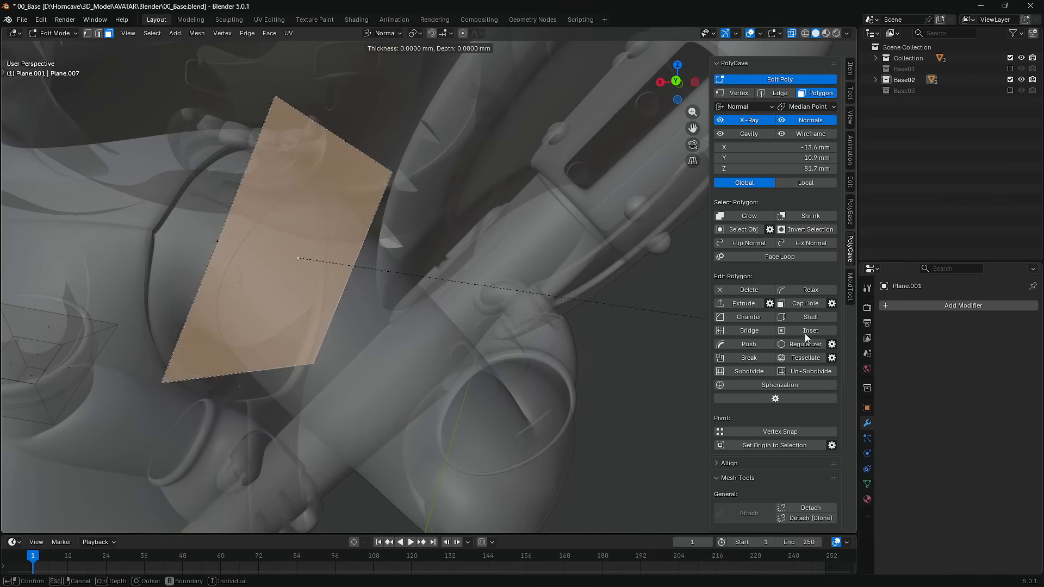
{"action": "left_click", "coordinate": [729, 294]}
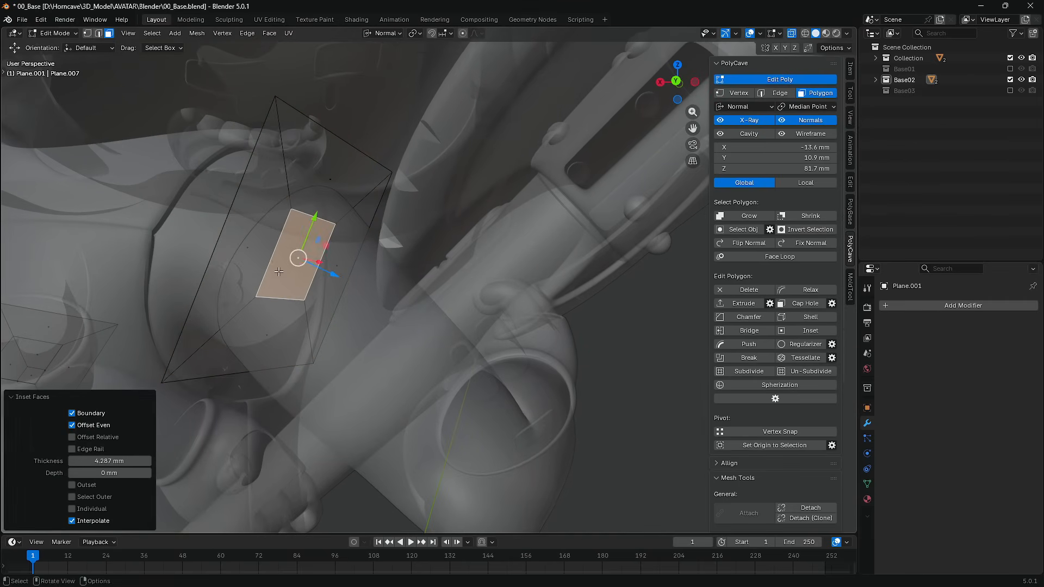
Step: Extrude the inset face on the right arm's plane 3.23 mm along its normals and taper the peg by shrinking its end face
{"action": "key", "text": "shift+KP_7"}
{"action": "middle_click_drag", "start_coordinate": [178, 234], "coordinate": [289, 258]}
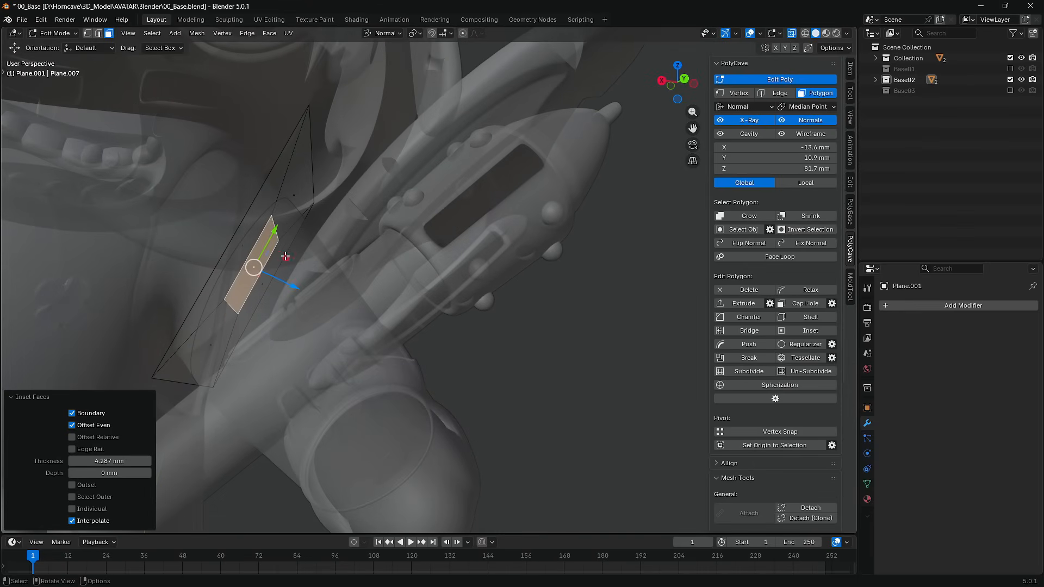
{"action": "left_click_drag", "start_coordinate": [265, 253], "coordinate": [261, 259]}
{"action": "middle_click_drag", "start_coordinate": [260, 259], "coordinate": [233, 264]}
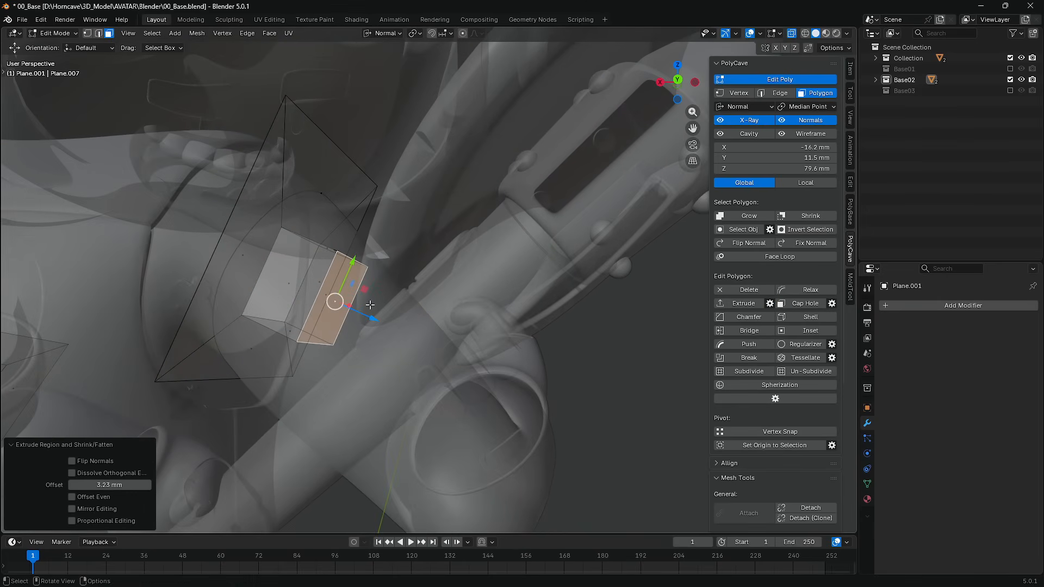
{"action": "middle_click_drag", "start_coordinate": [340, 309], "coordinate": [365, 313]}
Step: Select all faces of the right arm peg and adjust its position within the arm
{"action": "left_click_drag", "start_coordinate": [374, 373], "coordinate": [269, 269]}
{"action": "middle_click_drag", "start_coordinate": [443, 259], "coordinate": [365, 254]}
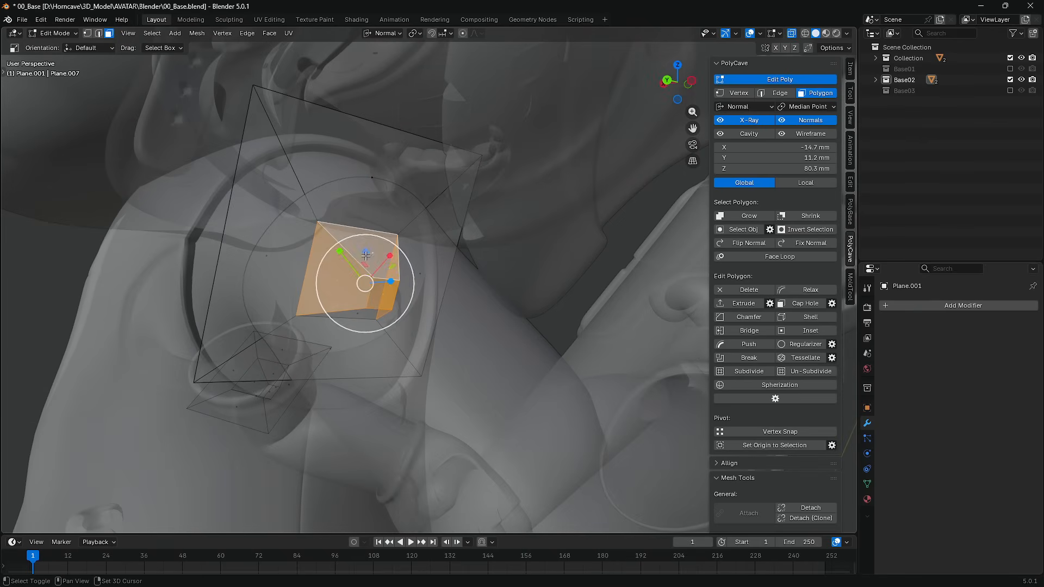
{"action": "middle_click_drag", "start_coordinate": [360, 315], "coordinate": [455, 303]}
{"action": "key", "text": "shift+space"}
{"action": "left_click", "coordinate": [263, 257]}
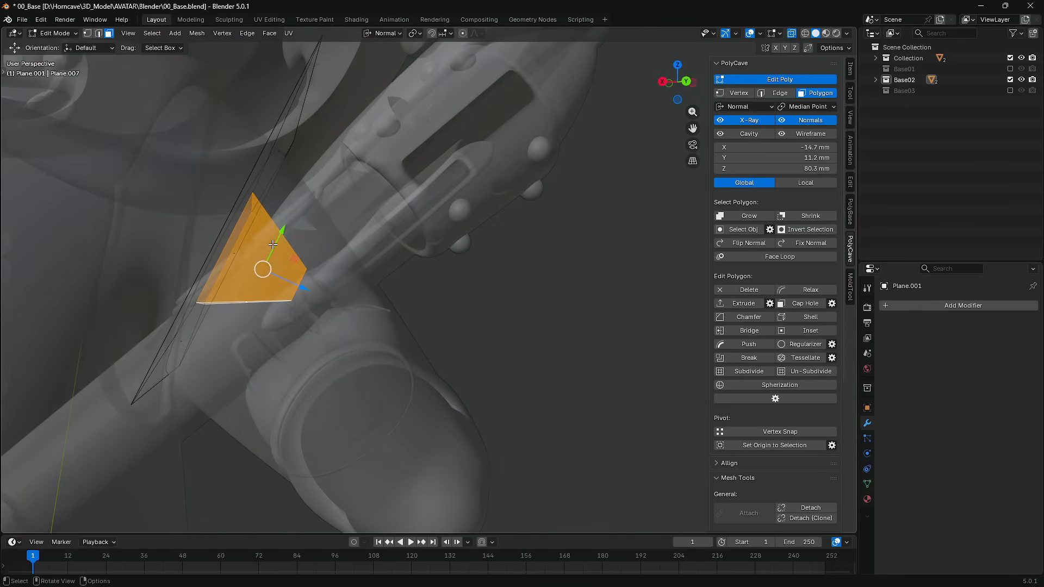
{"action": "left_click_drag", "start_coordinate": [266, 276], "coordinate": [266, 276]}
{"action": "middle_click_drag", "start_coordinate": [266, 277], "coordinate": [212, 296]}
Step: Inset the cutting plane face at the character's right leg by 3.776 mm
{"action": "scroll", "coordinate": [289, 278], "scroll_direction": "down", "scroll_amount": 5}
{"action": "middle_click_drag", "start_coordinate": [304, 380], "coordinate": [305, 222], "text": "shift"}
{"action": "left_click", "coordinate": [305, 223]}
{"action": "scroll", "coordinate": [305, 234], "scroll_direction": "up", "scroll_amount": 3}
{"action": "middle_click_drag", "start_coordinate": [296, 283], "coordinate": [411, 374], "text": "shift"}
{"action": "middle_click_drag", "start_coordinate": [401, 296], "coordinate": [375, 269]}
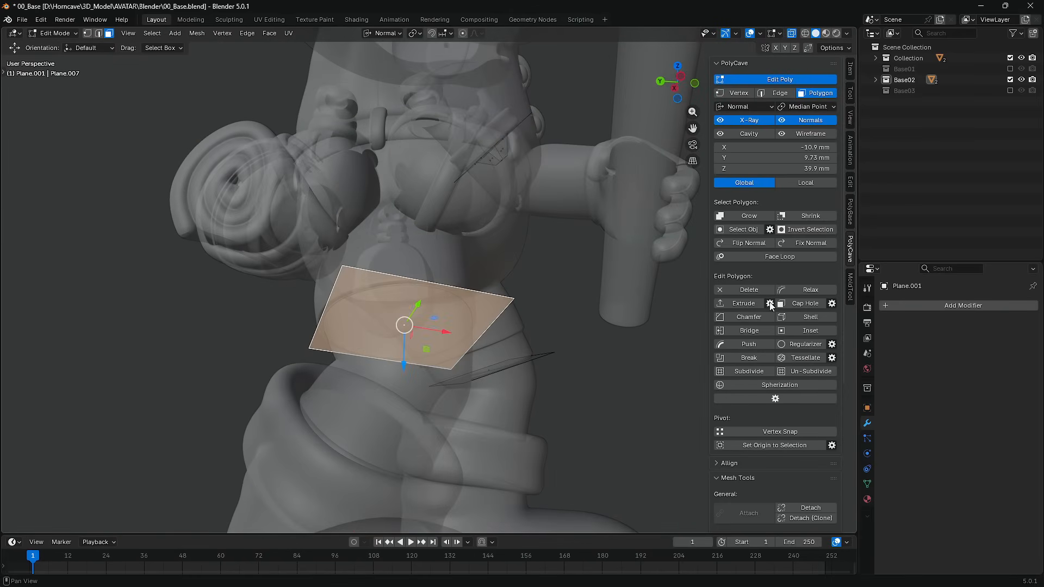
{"action": "left_click", "coordinate": [751, 318]}
{"action": "middle_click_drag", "start_coordinate": [443, 318], "coordinate": [331, 293]}
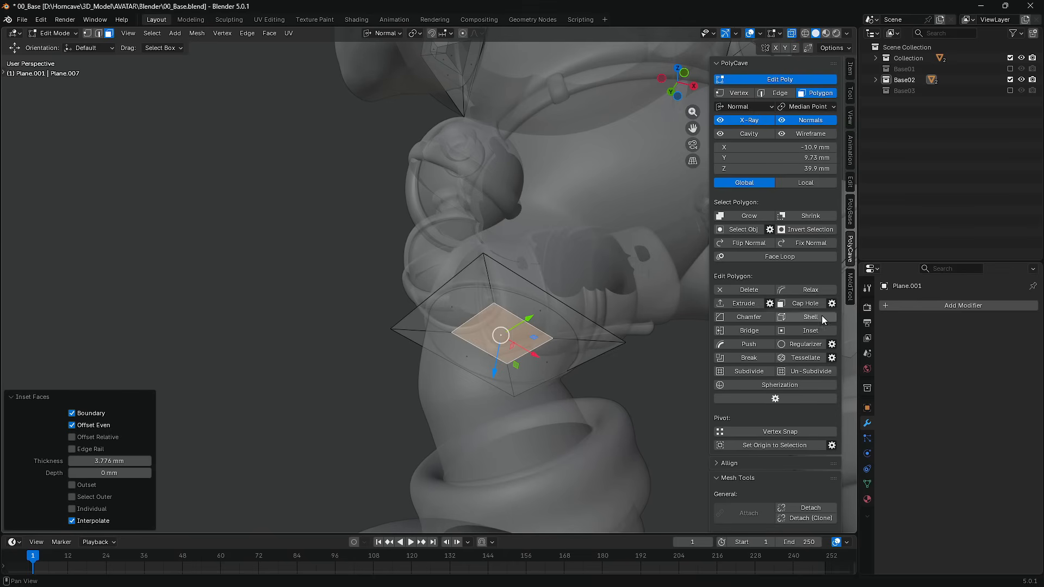
Step: Extrude the inset face on the right leg's plane along its normals and scale down its end to form a tapered peg
{"action": "left_click", "coordinate": [759, 311]}
{"action": "key", "text": "shift+space"}
{"action": "left_click", "coordinate": [571, 342]}
{"action": "left_click", "coordinate": [522, 355]}
{"action": "middle_click_drag", "start_coordinate": [522, 355], "coordinate": [364, 331]}
Step: Inset the cutting plane face at the character's left leg by 3.81 mm
{"action": "left_click", "coordinate": [419, 228]}
{"action": "middle_click_drag", "start_coordinate": [419, 229], "coordinate": [459, 303]}
{"action": "scroll", "coordinate": [459, 303], "scroll_direction": "up", "scroll_amount": 1}
{"action": "left_click", "coordinate": [823, 331]}
{"action": "left_click", "coordinate": [766, 328]}
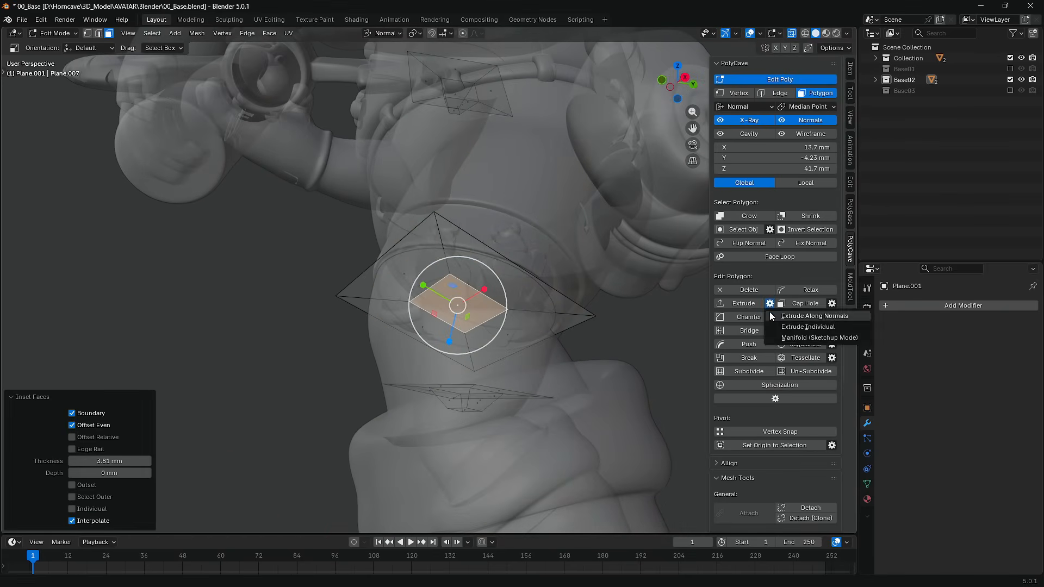
Step: Extrude the inset face on the left leg's plane along its normals and scale the peg's end face to 0.483
{"action": "left_click", "coordinate": [772, 316]}
{"action": "left_click", "coordinate": [766, 299]}
{"action": "right_click", "coordinate": [481, 325]}
{"action": "left_click", "coordinate": [481, 326]}
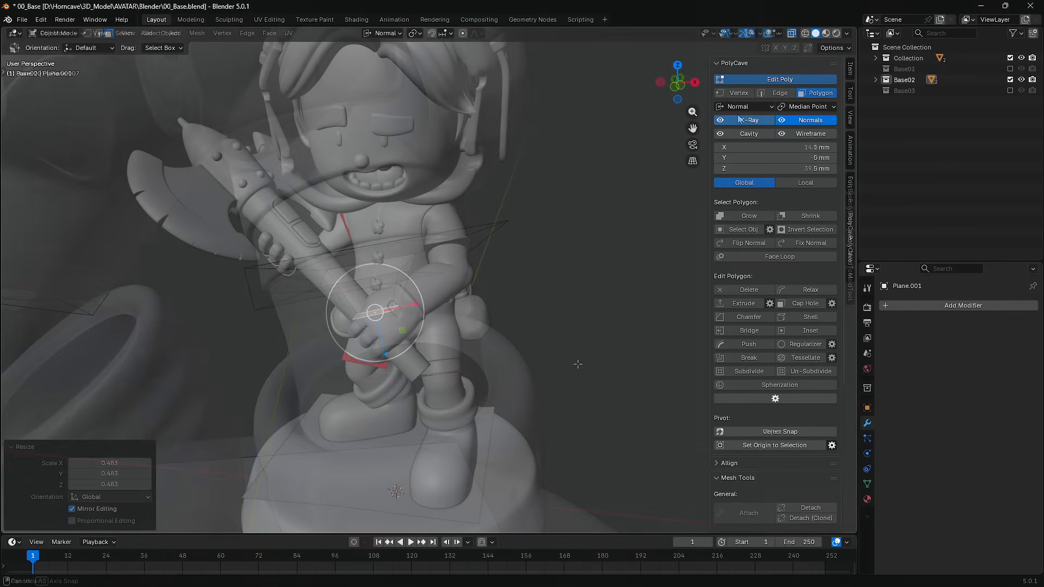
Step: Add a Solidify modifier to the pegged cutting planes with an offset of 1 and a thickness of 0.1 mm
{"action": "middle_click_drag", "start_coordinate": [381, 381], "coordinate": [384, 252], "text": "shift"}
{"action": "scroll", "coordinate": [392, 244], "scroll_direction": "up", "scroll_amount": 5}
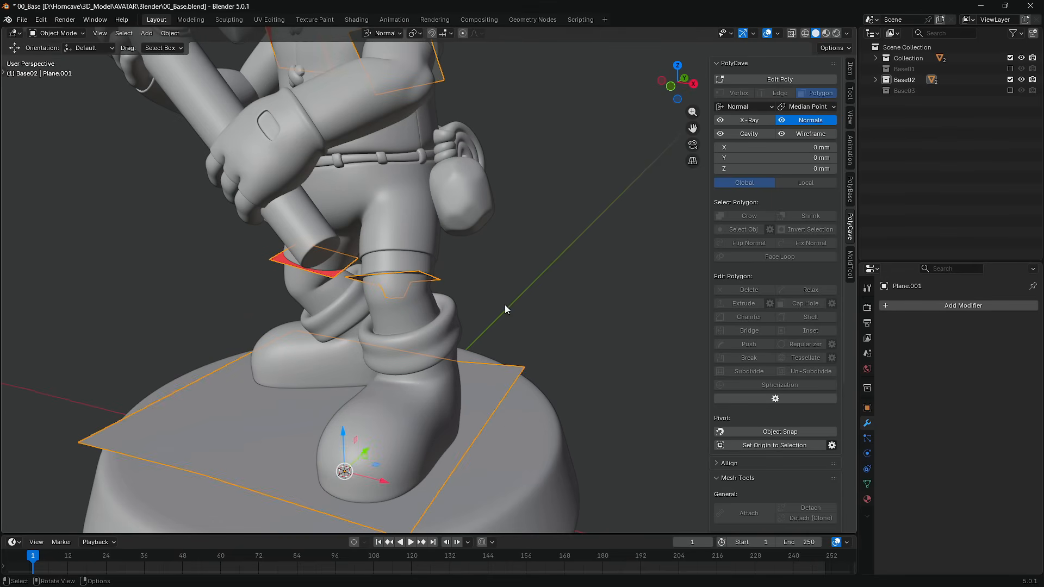
{"action": "scroll", "coordinate": [759, 345], "scroll_direction": "down", "scroll_amount": 8}
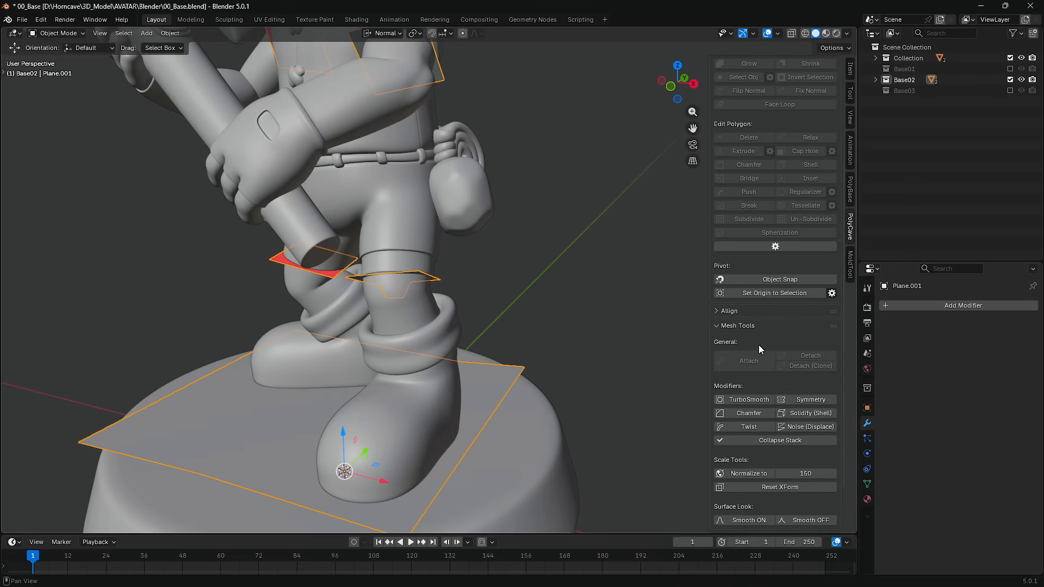
{"action": "left_click", "coordinate": [800, 369]}
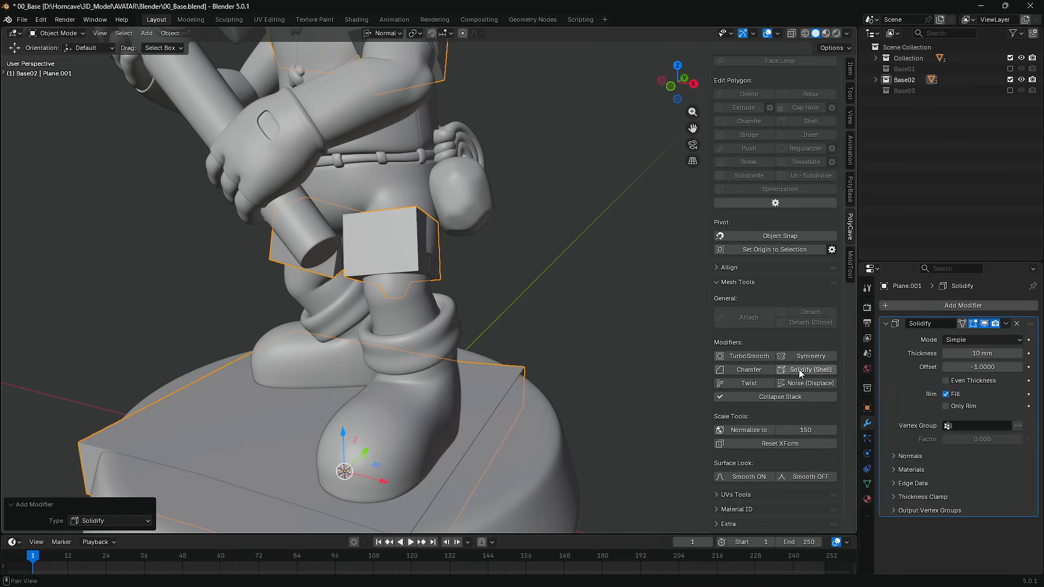
{"action": "left_click_drag", "start_coordinate": [945, 367], "coordinate": [1021, 367]}
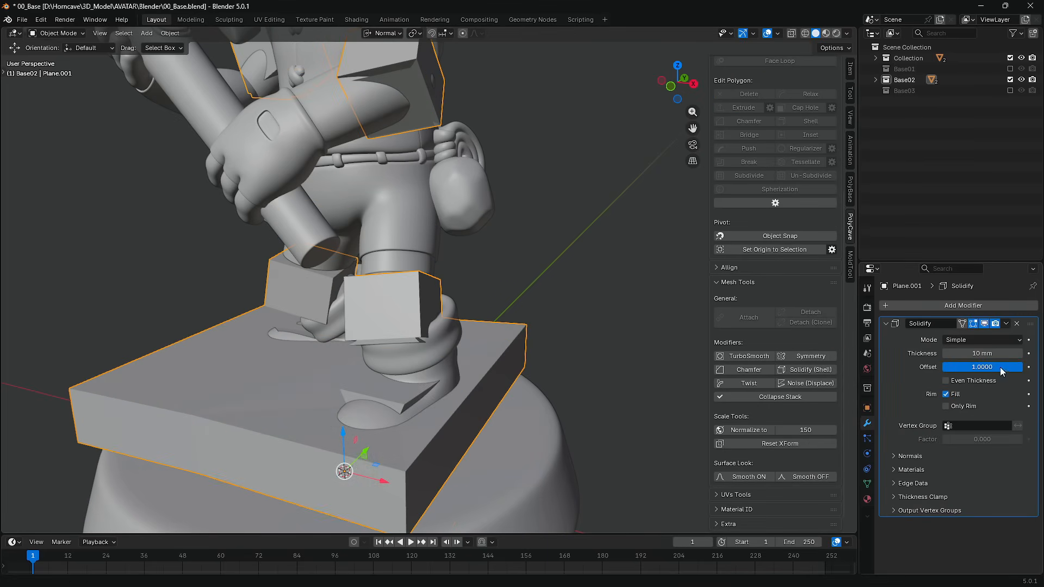
{"action": "left_click", "coordinate": [979, 352]}
{"action": "type", "text": "0.1"}
{"action": "key", "text": "Return"}
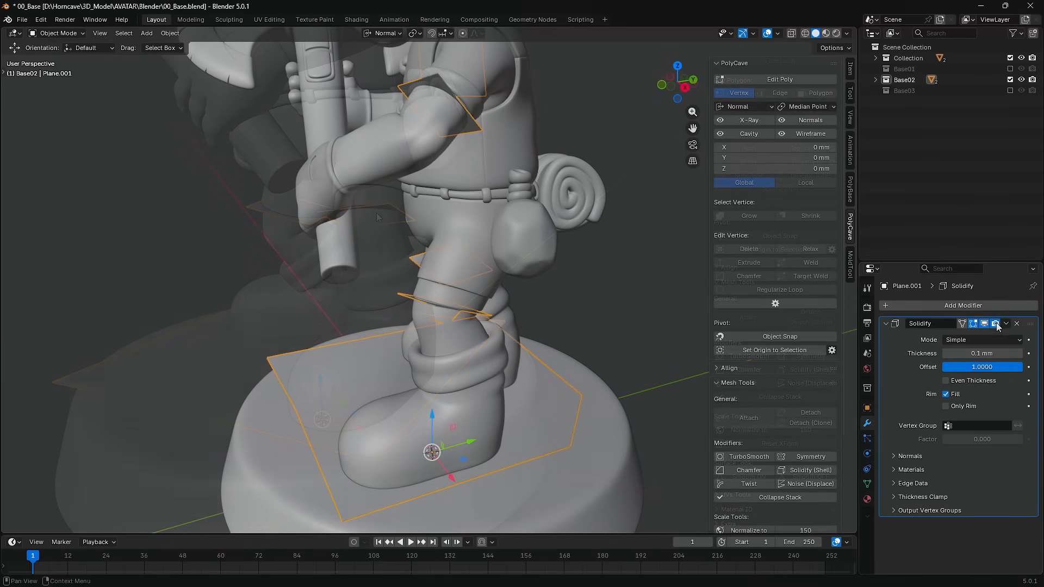
Step: Apply the Solidify modifier on the pegged cutting planes and open their polygons for editing with X-ray shading
{"action": "left_click", "coordinate": [1006, 324]}
{"action": "left_click", "coordinate": [985, 335]}
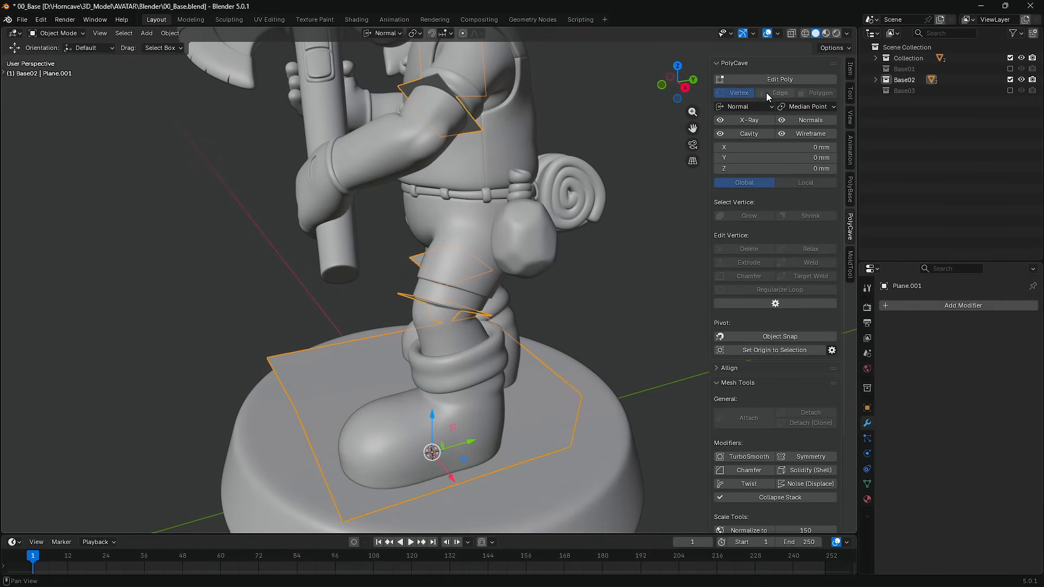
{"action": "left_click", "coordinate": [777, 80]}
{"action": "left_click", "coordinate": [810, 95]}
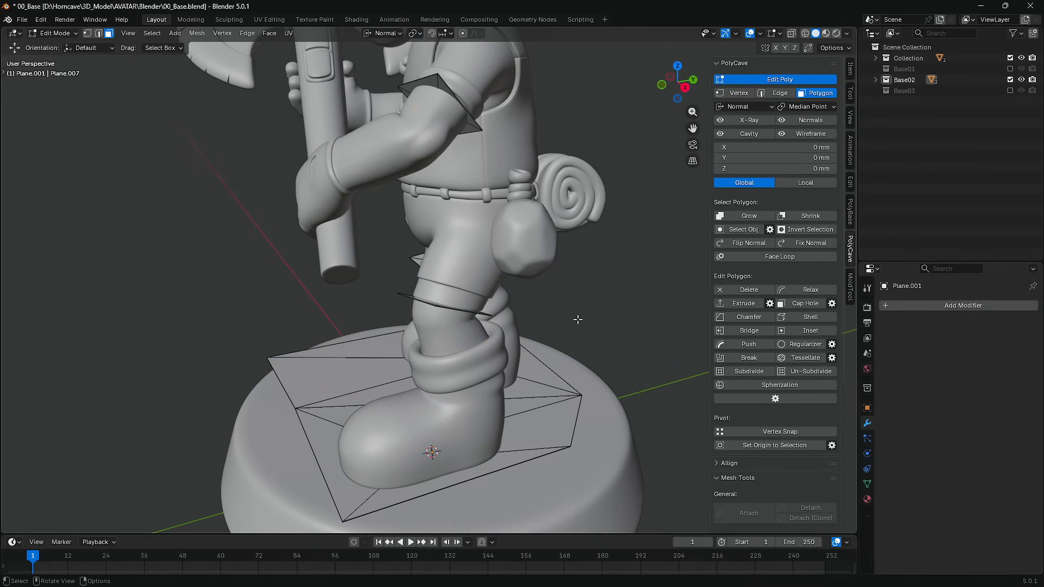
{"action": "scroll", "coordinate": [463, 398], "scroll_direction": "up", "scroll_amount": 1}
{"action": "middle_click_drag", "start_coordinate": [463, 398], "coordinate": [499, 277], "text": "shift"}
{"action": "scroll", "coordinate": [500, 277], "scroll_direction": "up", "scroll_amount": 1}
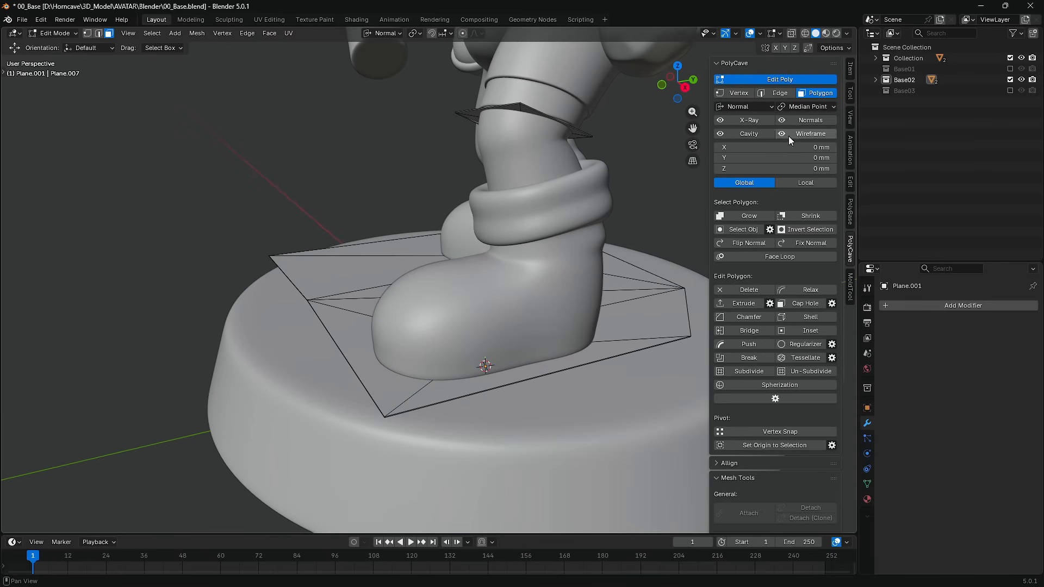
{"action": "left_click", "coordinate": [763, 124]}
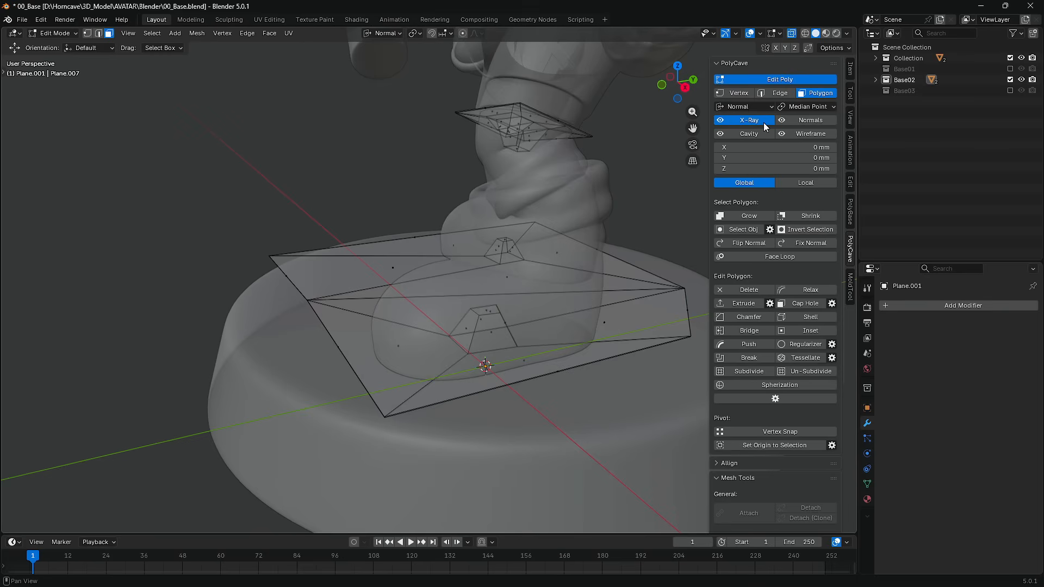
Step: Move the end faces of the base pegs' shells along their normals to leave clearance between the shells
{"action": "scroll", "coordinate": [587, 399], "scroll_direction": "up", "scroll_amount": 6}
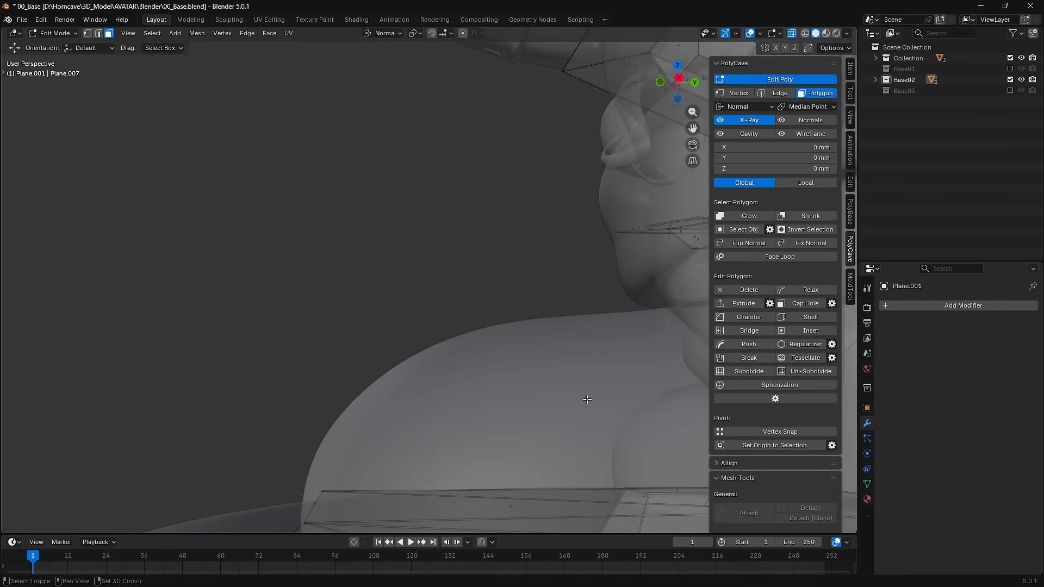
{"action": "middle_click_drag", "start_coordinate": [587, 399], "coordinate": [411, 197], "text": "shift"}
{"action": "middle_click_drag", "start_coordinate": [527, 322], "coordinate": [537, 269]}
{"action": "left_click", "coordinate": [518, 293]}
{"action": "scroll", "coordinate": [501, 212], "scroll_direction": "up", "scroll_amount": 4}
{"action": "middle_click_drag", "start_coordinate": [512, 179], "coordinate": [475, 343], "text": "shift"}
{"action": "left_click", "coordinate": [461, 433]}
{"action": "middle_click_drag", "start_coordinate": [461, 434], "coordinate": [464, 301]}
{"action": "left_click_drag", "start_coordinate": [465, 301], "coordinate": [464, 308]}
{"action": "scroll", "coordinate": [464, 293], "scroll_direction": "down", "scroll_amount": 9}
Step: Shift the end faces of the leg pegs' shells slightly along their normals to leave clearance
{"action": "middle_click_drag", "start_coordinate": [642, 223], "coordinate": [587, 264]}
{"action": "scroll", "coordinate": [593, 233], "scroll_direction": "up", "scroll_amount": 6}
{"action": "left_click_drag", "start_coordinate": [585, 254], "coordinate": [592, 266]}
{"action": "middle_click_drag", "start_coordinate": [591, 266], "coordinate": [466, 311]}
{"action": "scroll", "coordinate": [658, 235], "scroll_direction": "down", "scroll_amount": 5}
{"action": "scroll", "coordinate": [620, 279], "scroll_direction": "up", "scroll_amount": 5}
{"action": "left_click", "coordinate": [401, 264]}
{"action": "middle_click_drag", "start_coordinate": [400, 264], "coordinate": [380, 285]}
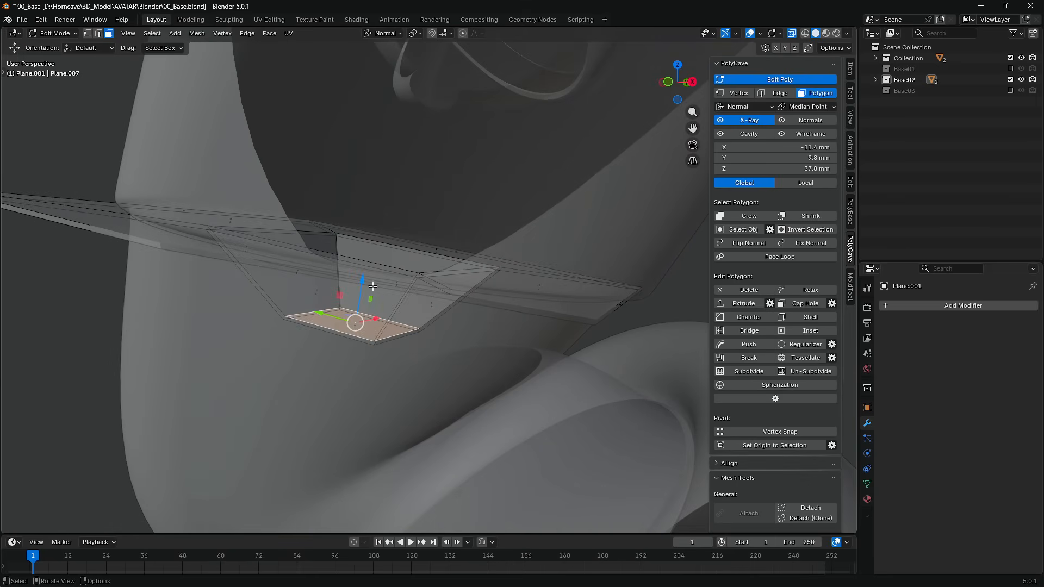
{"action": "left_click_drag", "start_coordinate": [367, 280], "coordinate": [368, 275]}
{"action": "scroll", "coordinate": [366, 328], "scroll_direction": "down", "scroll_amount": 6}
Step: Shift the end faces of the arm pegs' shells along their normals, moving the right arm's face about 1 mm
{"action": "middle_click_drag", "start_coordinate": [366, 250], "coordinate": [381, 457], "text": "shift"}
{"action": "scroll", "coordinate": [428, 280], "scroll_direction": "up", "scroll_amount": 3}
{"action": "middle_click_drag", "start_coordinate": [565, 280], "coordinate": [395, 303]}
{"action": "left_click", "coordinate": [628, 318]}
{"action": "middle_click_drag", "start_coordinate": [628, 318], "coordinate": [547, 330]}
{"action": "left_click_drag", "start_coordinate": [528, 318], "coordinate": [528, 318]}
{"action": "middle_click_drag", "start_coordinate": [528, 318], "coordinate": [389, 319]}
{"action": "scroll", "coordinate": [490, 294], "scroll_direction": "up", "scroll_amount": 4}
{"action": "left_click", "coordinate": [551, 286]}
{"action": "middle_click_drag", "start_coordinate": [550, 285], "coordinate": [589, 277]}
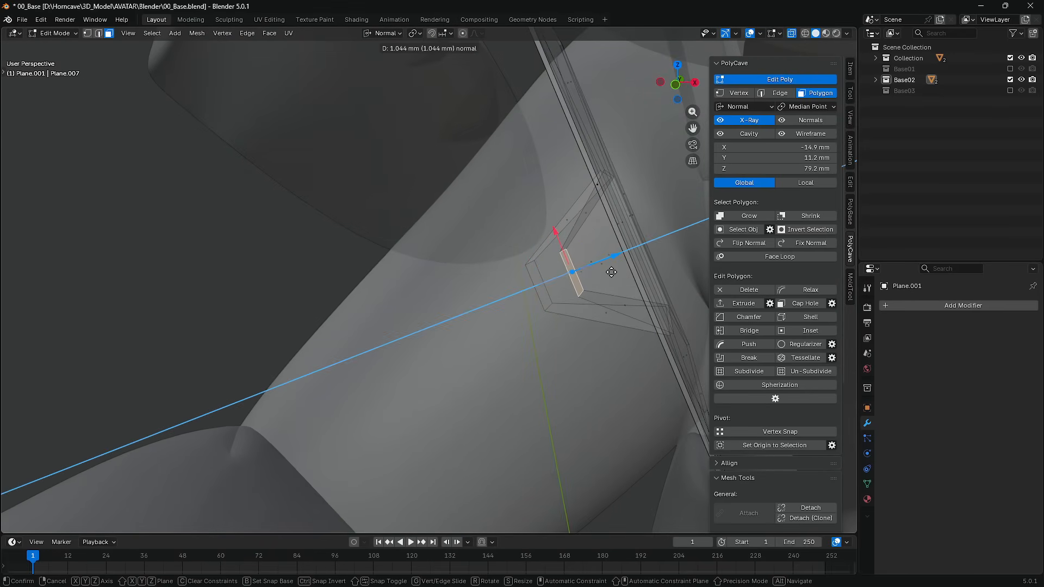
{"action": "left_click_drag", "start_coordinate": [612, 272], "coordinate": [611, 272]}
Step: Add a Boolean modifier in Difference mode to the figurine with the pegged cutting planes as the cutter, and apply it
{"action": "scroll", "coordinate": [408, 270], "scroll_direction": "down", "scroll_amount": 10}
{"action": "left_click", "coordinate": [576, 356]}
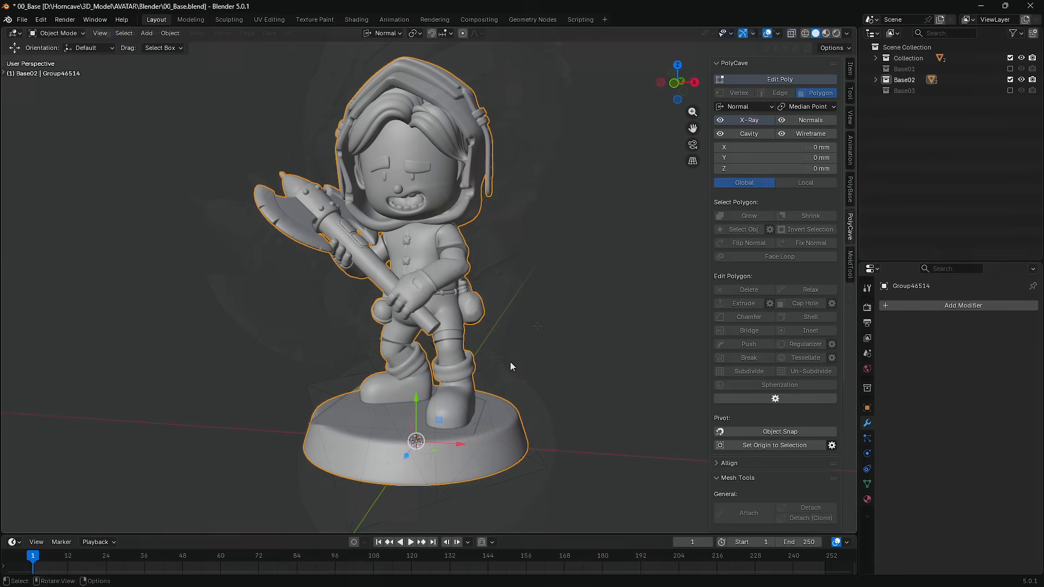
{"action": "scroll", "coordinate": [831, 397], "scroll_direction": "down", "scroll_amount": 5}
{"action": "left_click", "coordinate": [949, 307]}
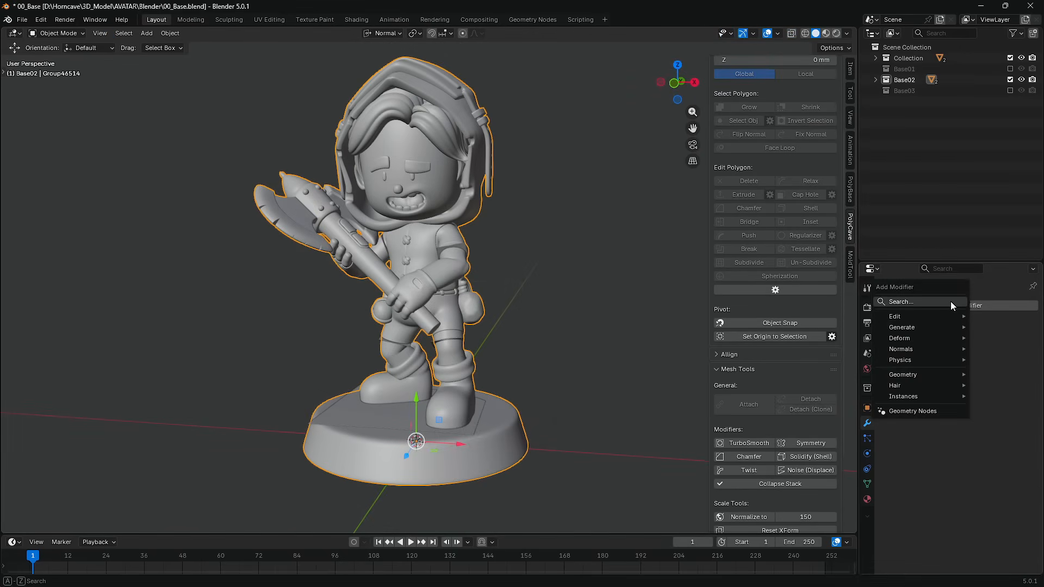
{"action": "left_click", "coordinate": [950, 301]}
{"action": "left_click", "coordinate": [831, 326]}
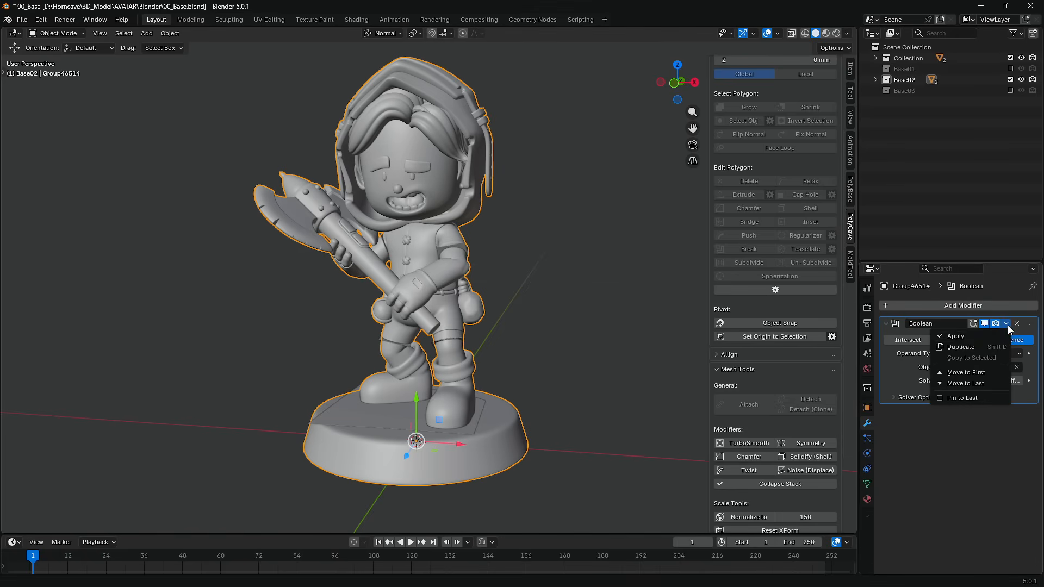
{"action": "left_click", "coordinate": [996, 338]}
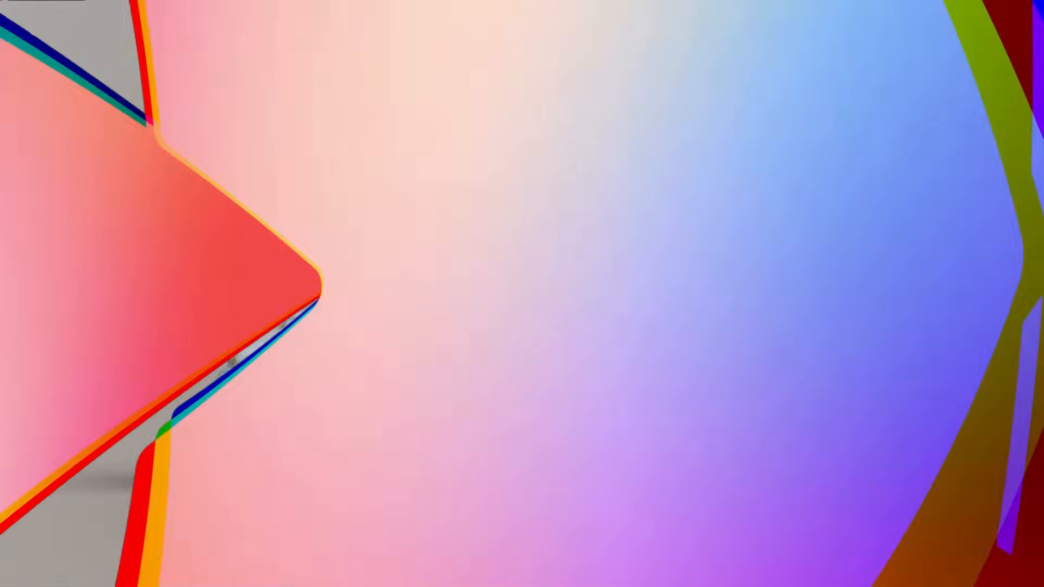
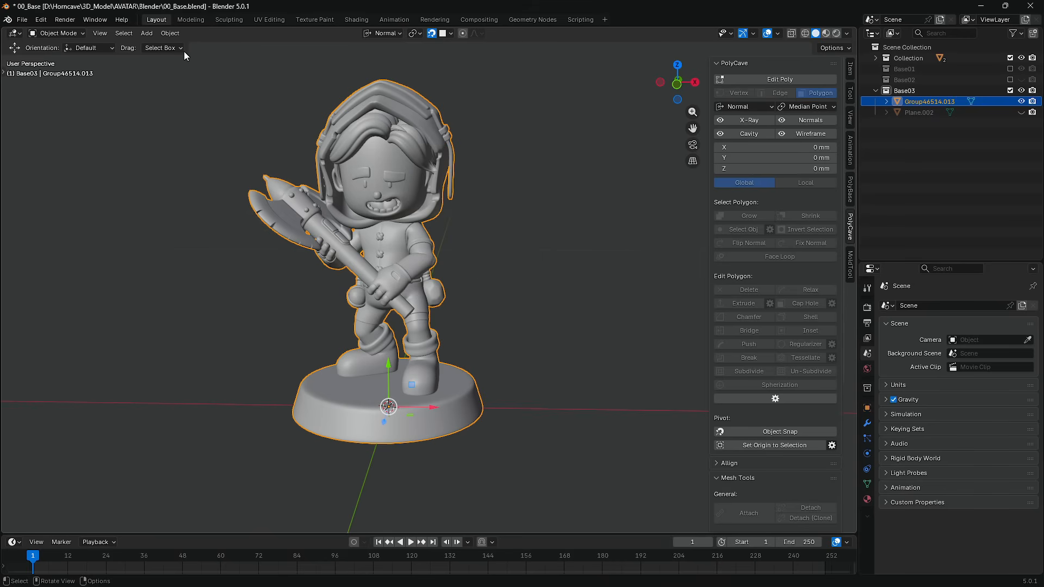
Step: Add a plane to the Base03 figurine and shape it into a vertex-snapped strip of polygons around the left arm's cuff
{"action": "left_click", "coordinate": [147, 33]}
{"action": "mouse_move", "coordinate": [197, 47]}
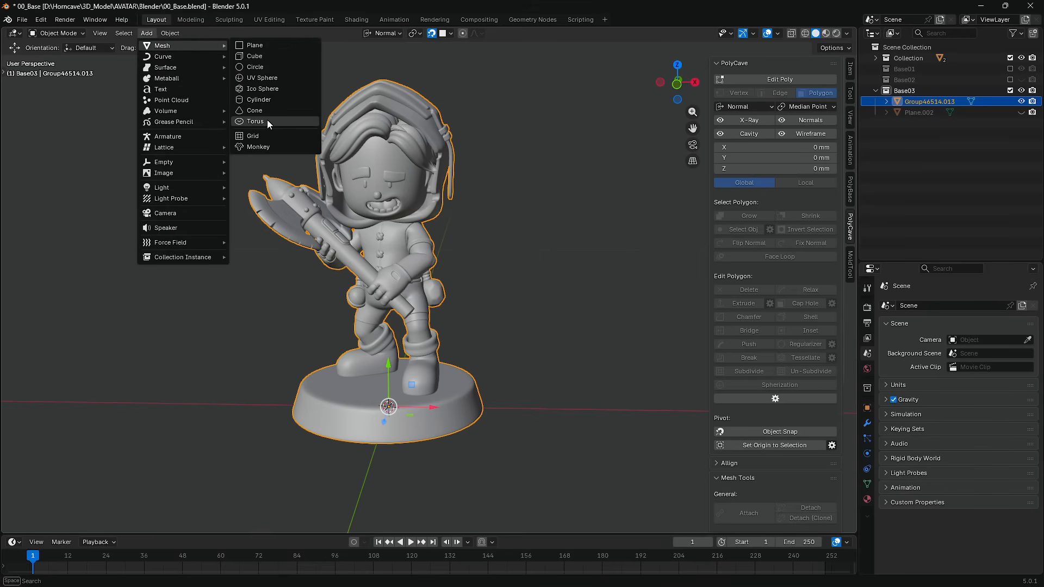
{"action": "left_click", "coordinate": [255, 46]}
{"action": "key", "text": "shift+space"}
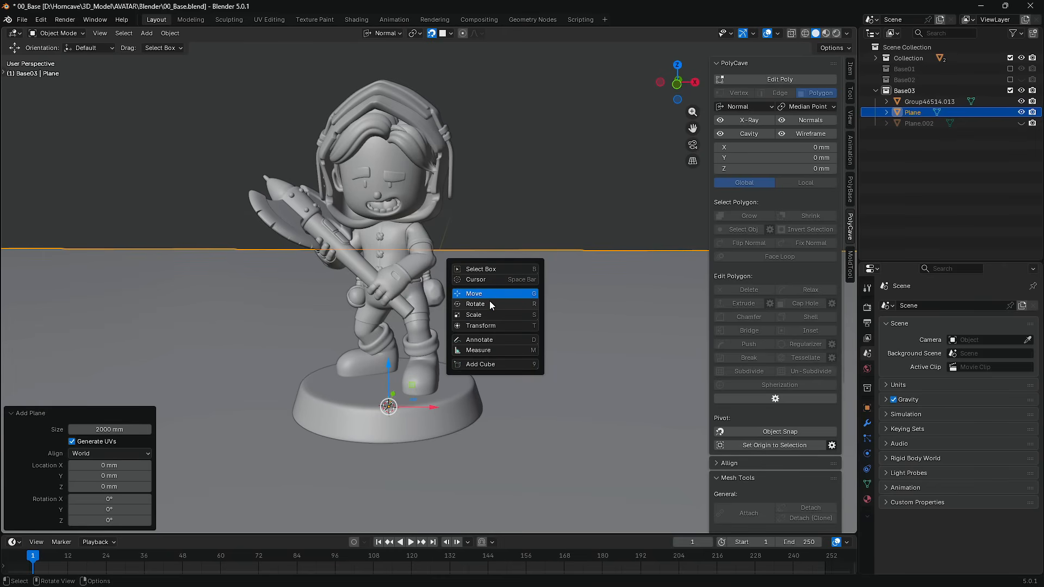
{"action": "left_click", "coordinate": [481, 310]}
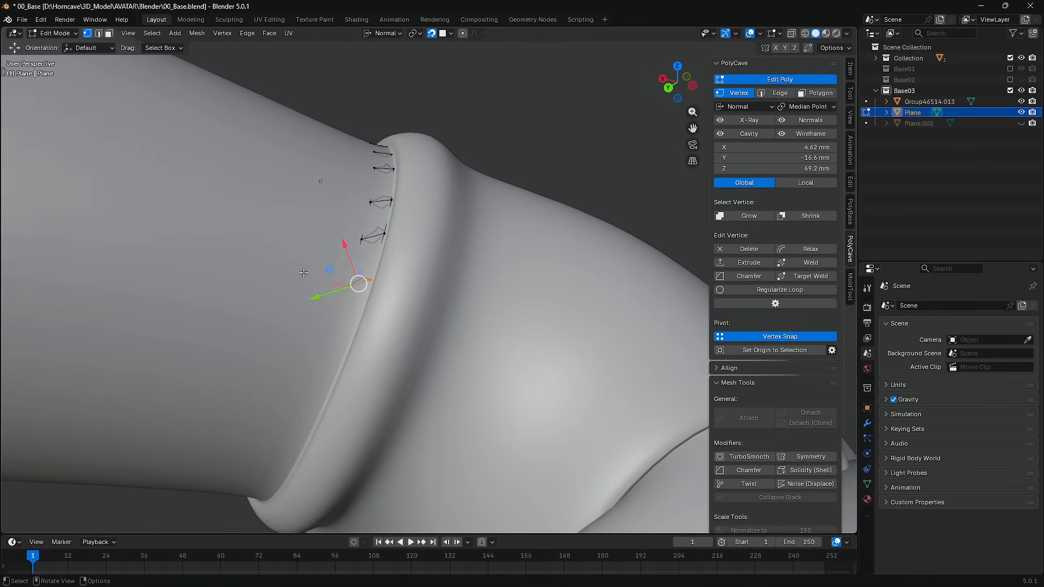
{"action": "key", "text": "g"}
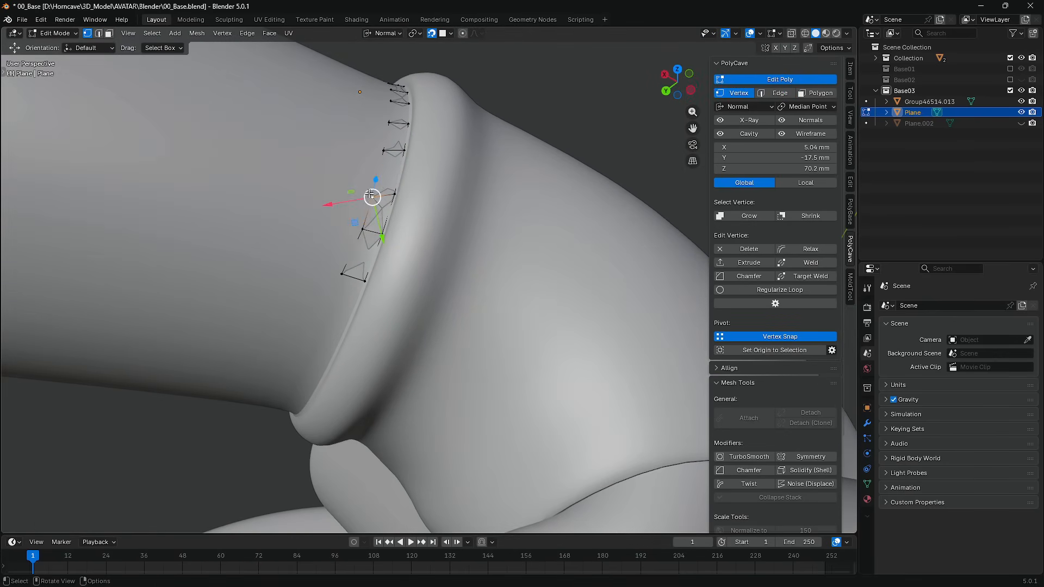
{"action": "left_click", "coordinate": [373, 233]}
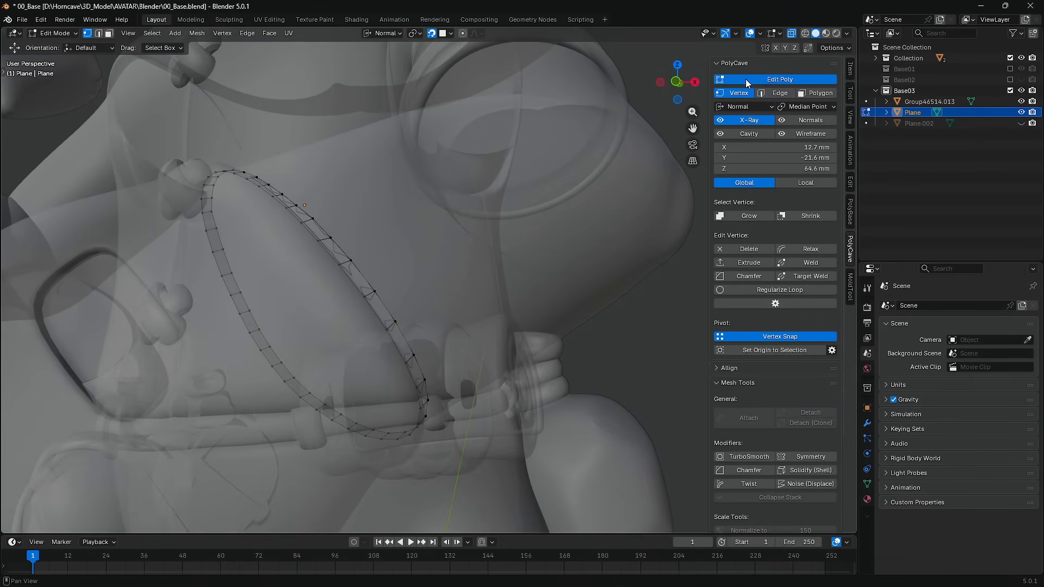
Step: Cap the strip's border loop with a single face and delete the surrounding strip polygons
{"action": "key", "text": "2"}
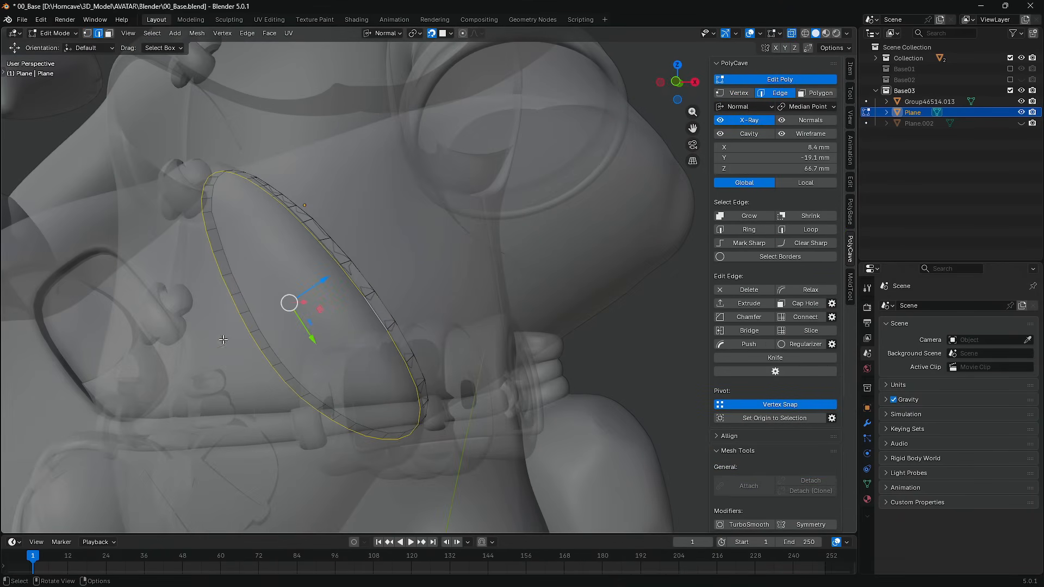
{"action": "left_click", "coordinate": [805, 305]}
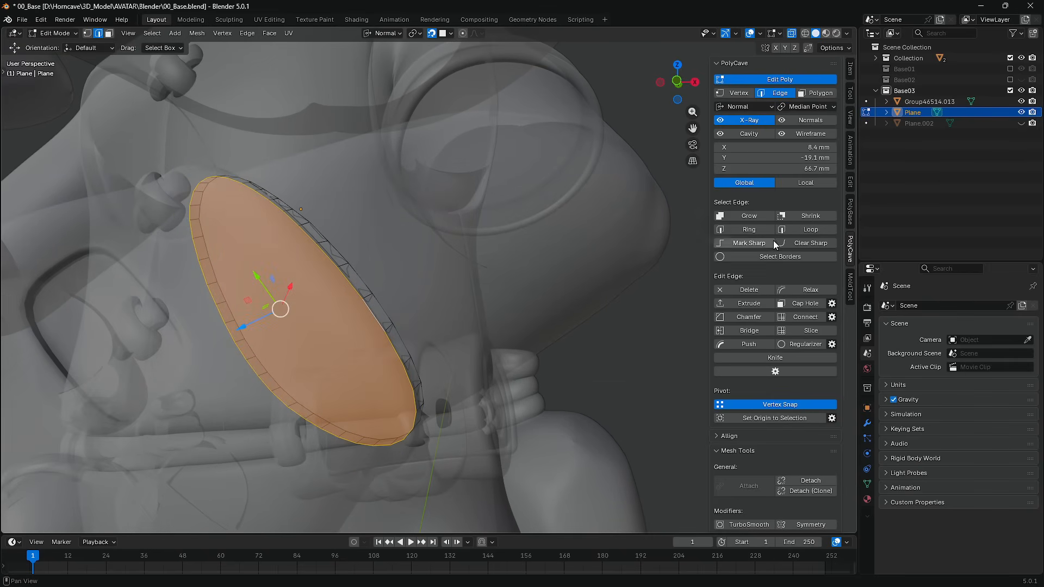
{"action": "left_click", "coordinate": [819, 96]}
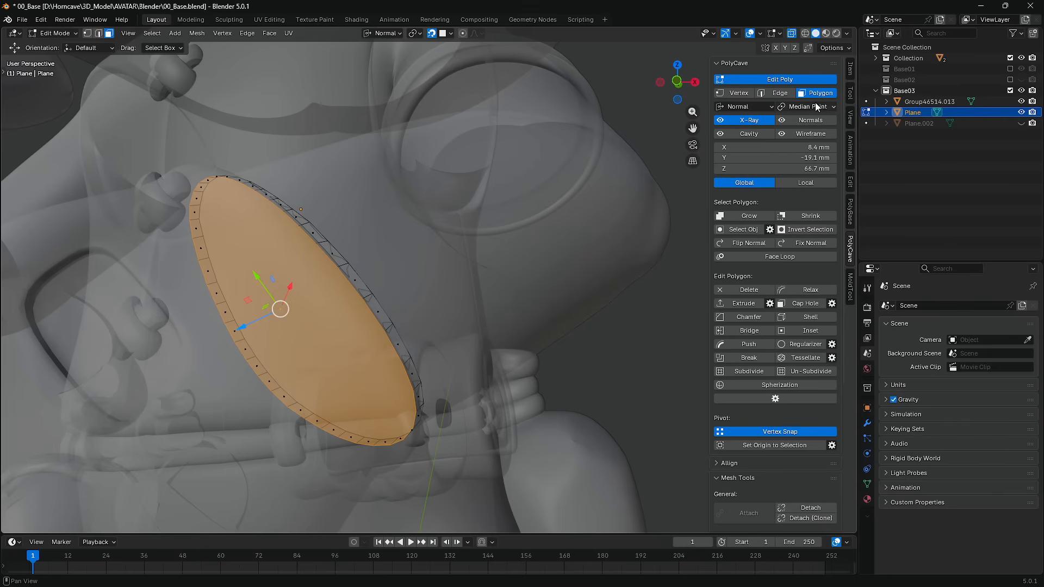
{"action": "left_click", "coordinate": [808, 230]}
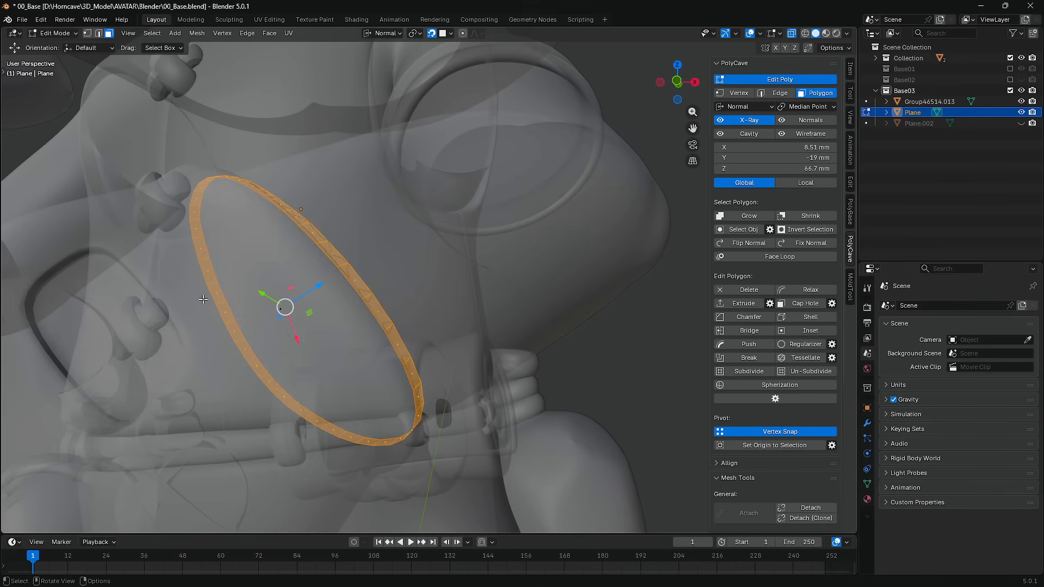
{"action": "left_click", "coordinate": [749, 290]}
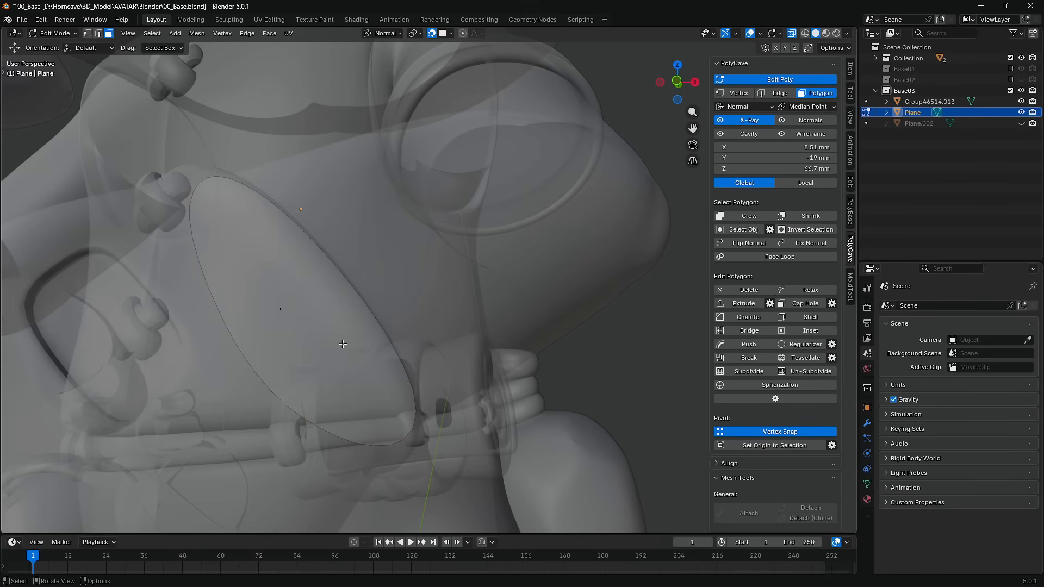
Step: Inset the oval cap face at the left arm's cuff with a thickness of about 3177 mm
{"action": "left_click", "coordinate": [307, 325]}
{"action": "middle_click_drag", "start_coordinate": [308, 326], "coordinate": [292, 318]}
{"action": "left_click", "coordinate": [792, 328]}
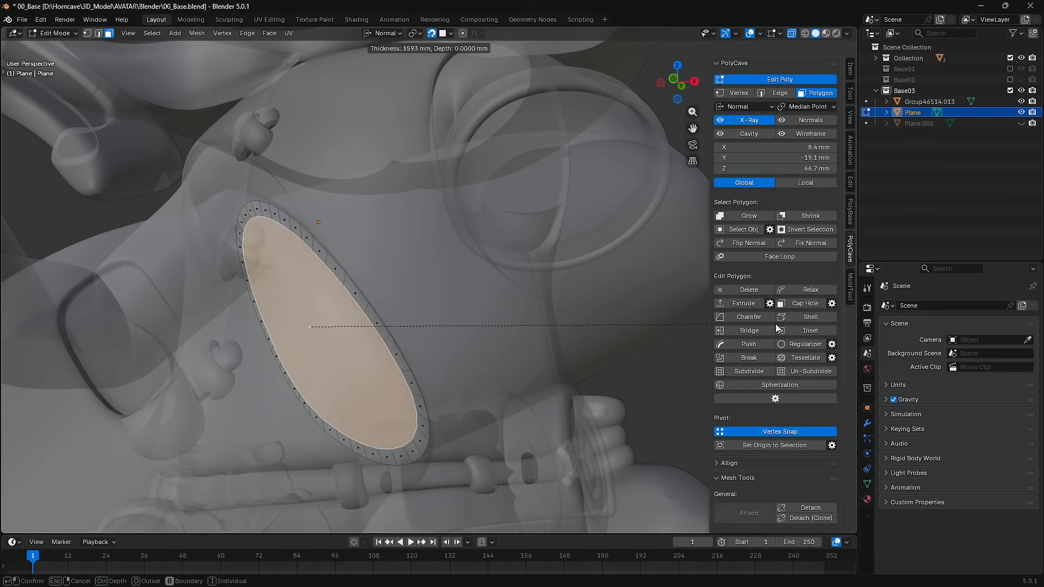
{"action": "left_click", "coordinate": [760, 316]}
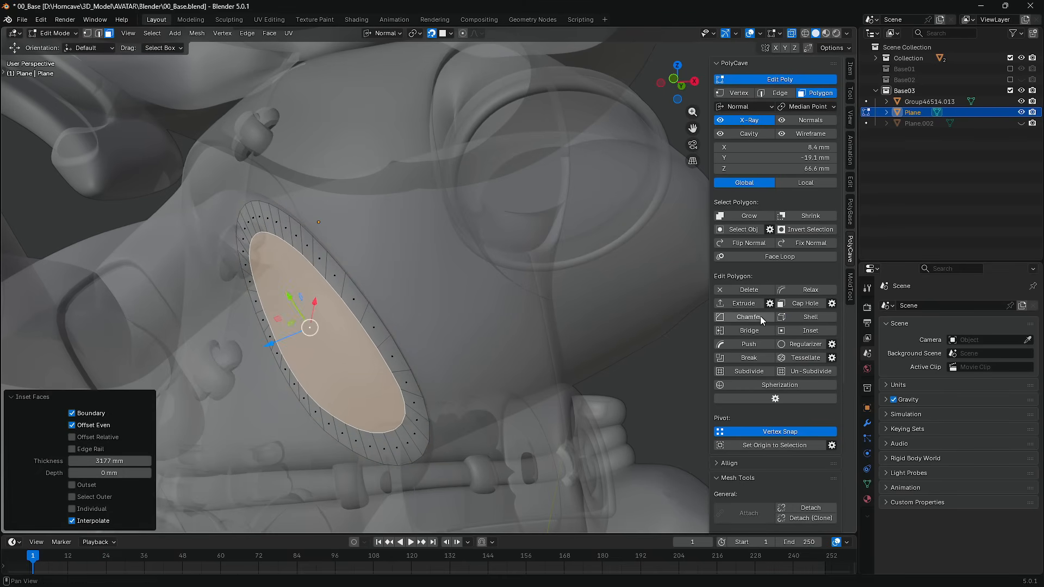
Step: Turn off snapping and move the inset face about 2.17 mm along its normal, then back by about 0.32 mm
{"action": "middle_click_drag", "start_coordinate": [455, 320], "coordinate": [306, 368]}
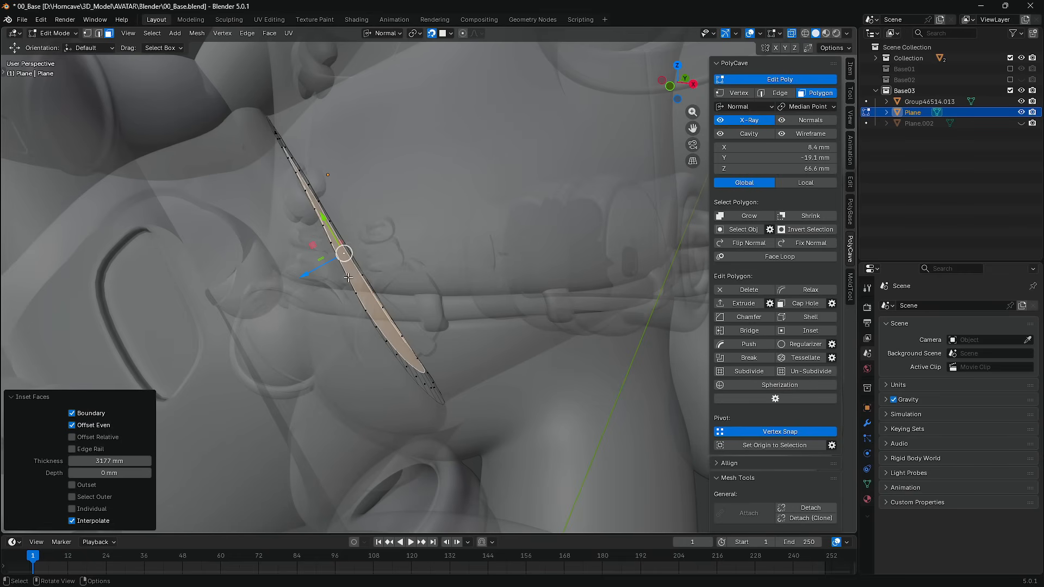
{"action": "left_click", "coordinate": [755, 108]}
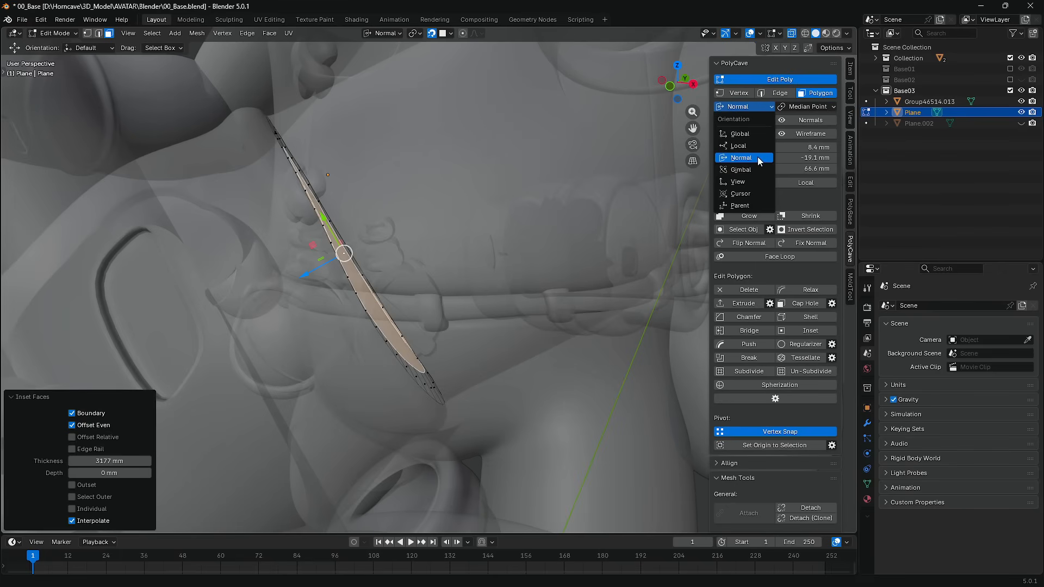
{"action": "left_click", "coordinate": [752, 108]}
{"action": "middle_click_drag", "start_coordinate": [320, 280], "coordinate": [329, 248]}
{"action": "key", "text": "shift+Tab"}
{"action": "left_click_drag", "start_coordinate": [292, 269], "coordinate": [223, 294]}
{"action": "middle_click_drag", "start_coordinate": [234, 271], "coordinate": [290, 223]}
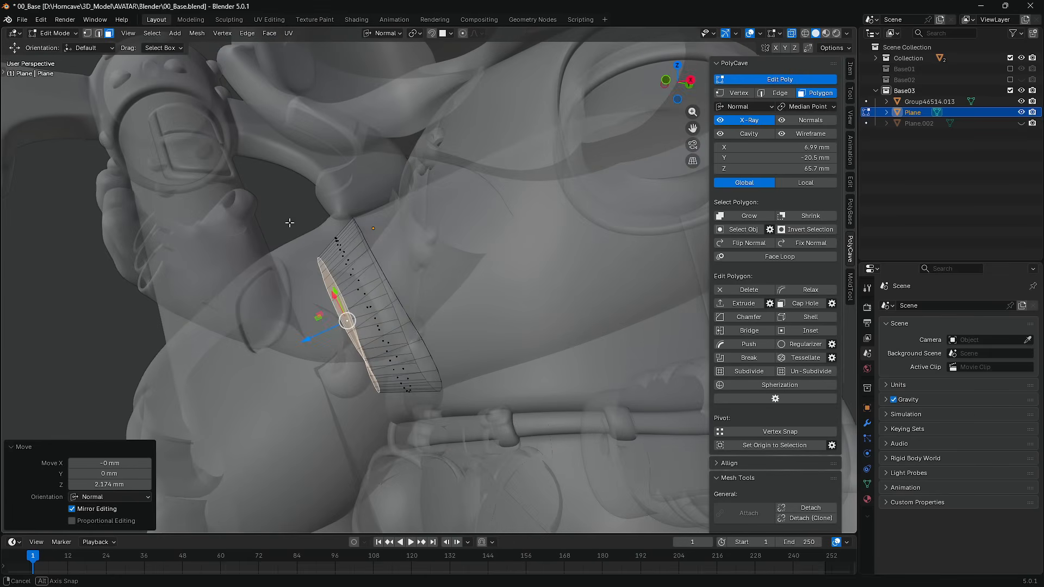
{"action": "left_click_drag", "start_coordinate": [311, 337], "coordinate": [321, 337]}
{"action": "middle_click_drag", "start_coordinate": [321, 336], "coordinate": [368, 332]}
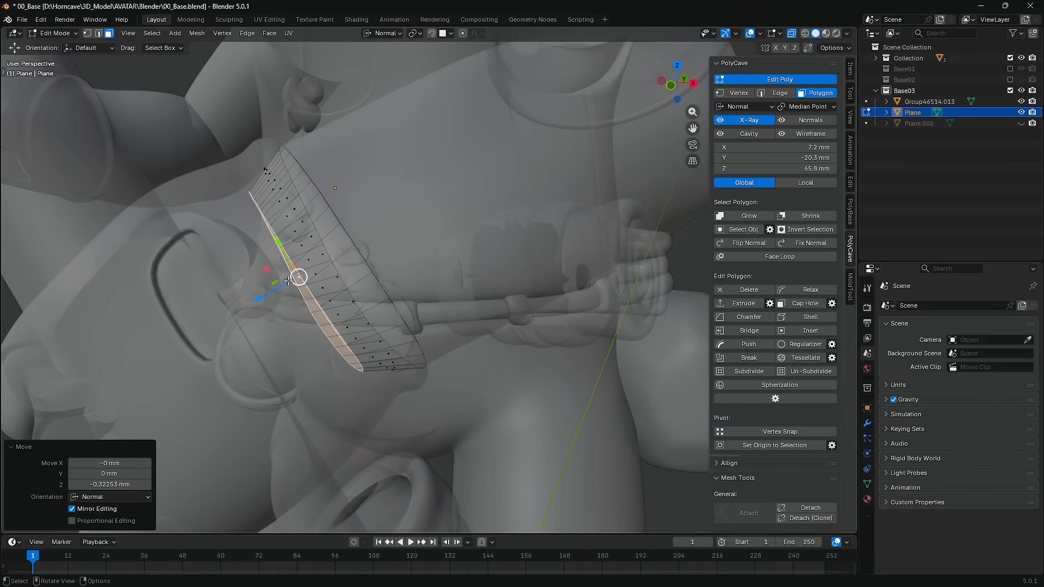
Step: Flatten the moved face by scaling it to 0 on the Z axis in Normal orientation
{"action": "key", "text": "shift+space"}
{"action": "left_click", "coordinate": [265, 311]}
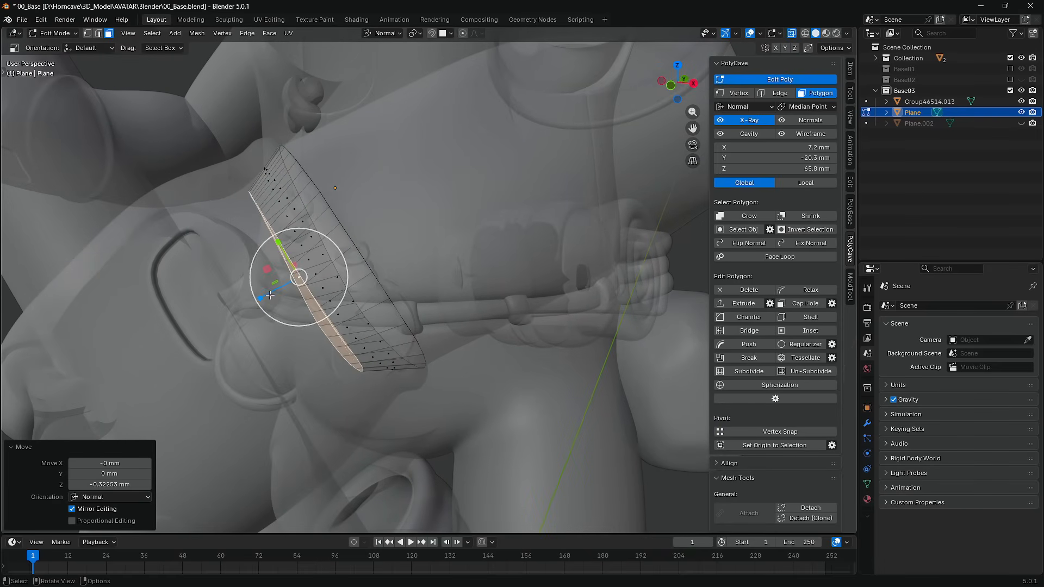
{"action": "left_click_drag", "start_coordinate": [270, 295], "coordinate": [311, 291]}
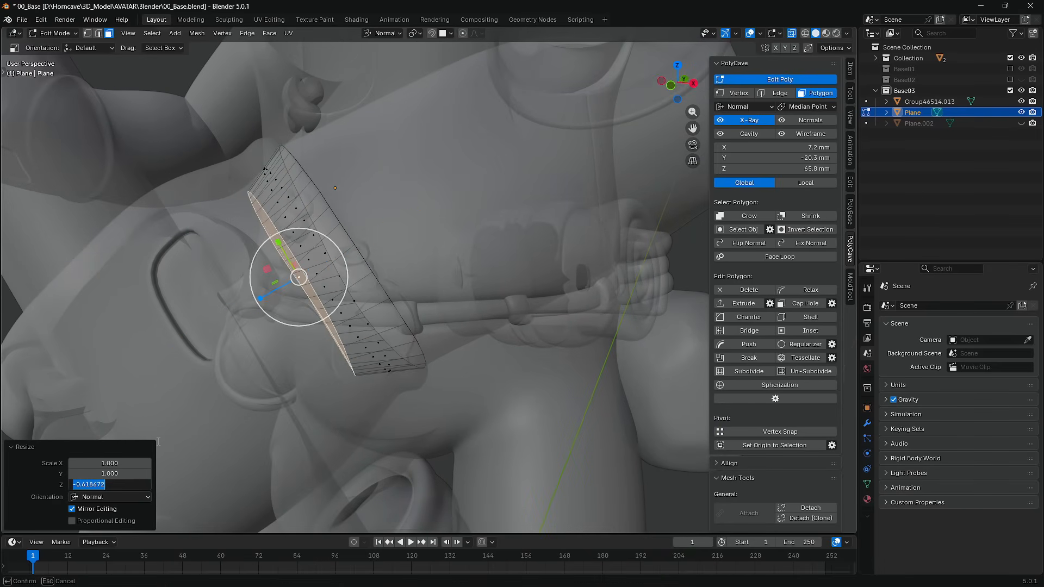
{"action": "type", "text": "0"}
{"action": "key", "text": "Return"}
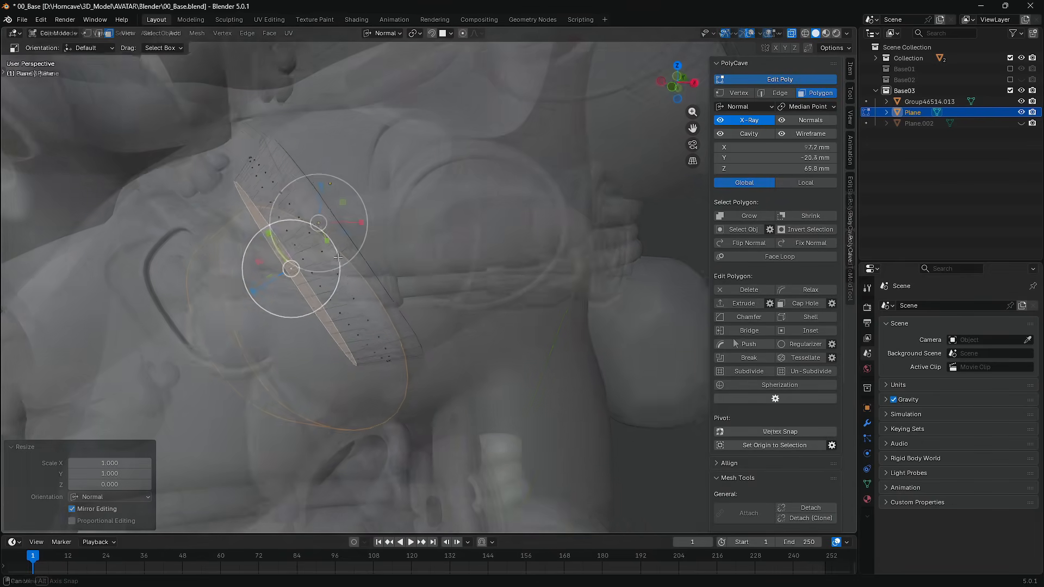
Step: Reset the plane's transform with Reset XForm and inset the flattened face by about 1.325 mm
{"action": "scroll", "coordinate": [765, 335], "scroll_direction": "down", "scroll_amount": 5}
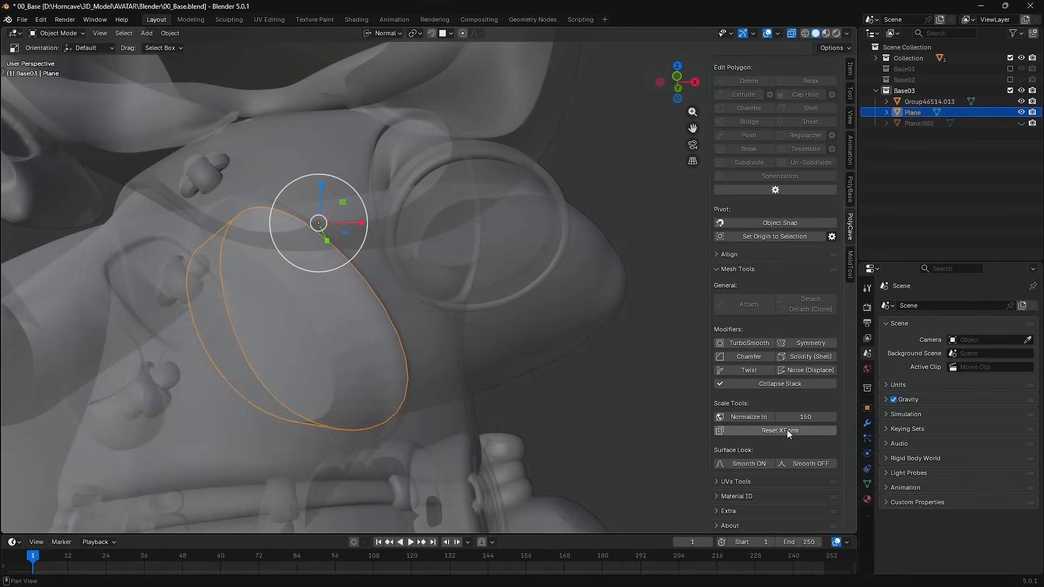
{"action": "scroll", "coordinate": [763, 387], "scroll_direction": "up", "scroll_amount": 8}
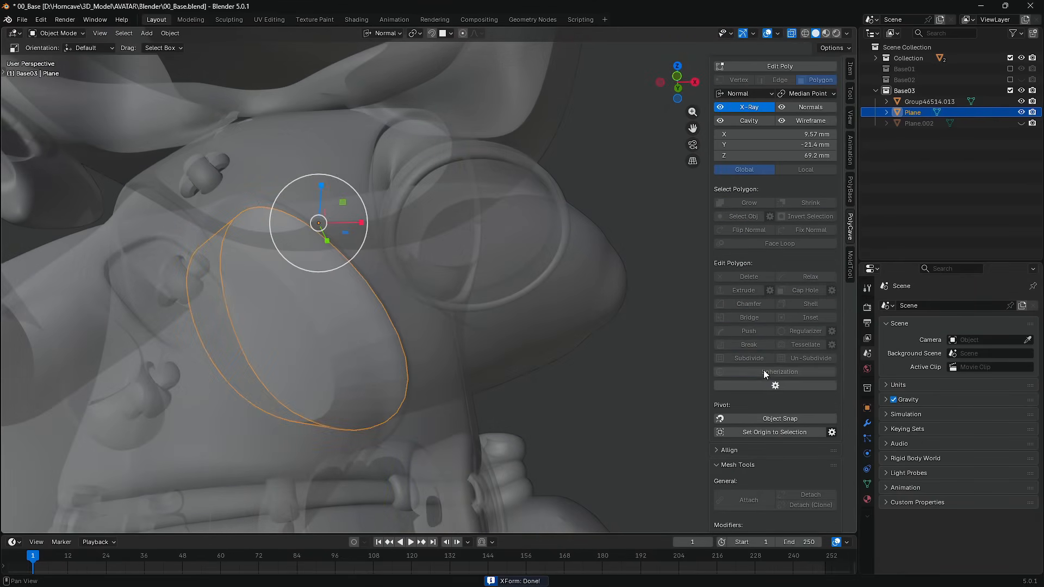
{"action": "left_click", "coordinate": [767, 80]}
{"action": "mouse_move", "coordinate": [267, 333]}
{"action": "middle_mouse_down"}
{"action": "mouse_move", "coordinate": [318, 312]}
{"action": "mouse_move", "coordinate": [273, 324]}
{"action": "middle_mouse_up"}
{"action": "left_click", "coordinate": [814, 333]}
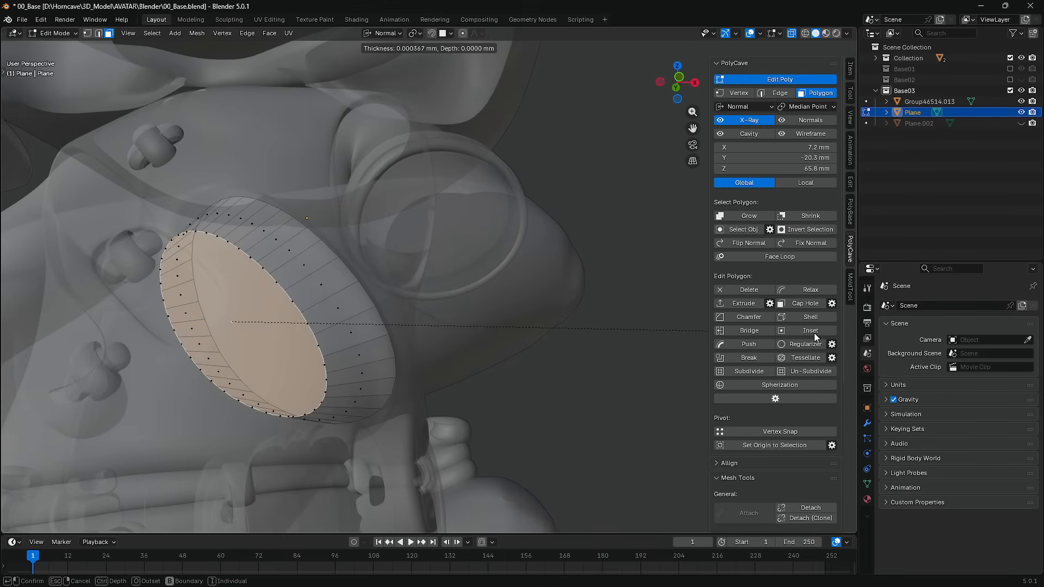
{"action": "left_click", "coordinate": [774, 319]}
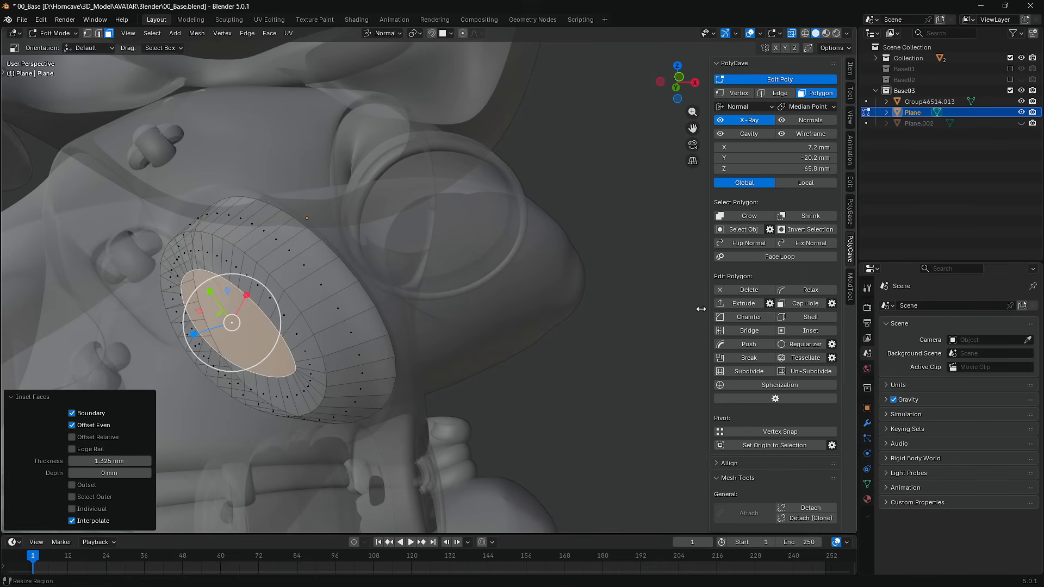
Step: Regularize the inset face at the arm's cuff into a circle and scale it to about 1.188
{"action": "left_click", "coordinate": [804, 345]}
{"action": "middle_click_drag", "start_coordinate": [250, 335], "coordinate": [272, 326]}
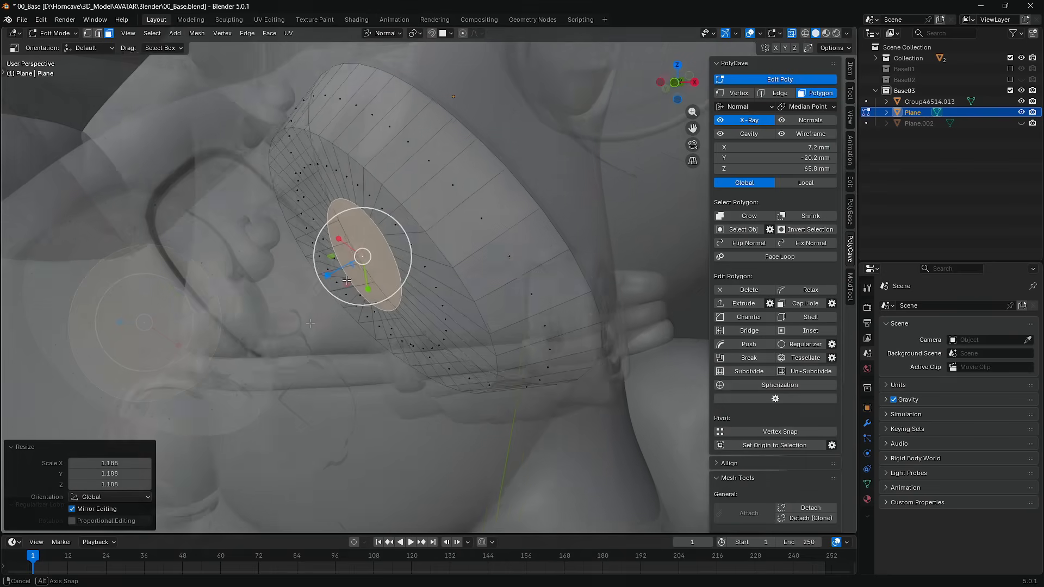
{"action": "middle_click_drag", "start_coordinate": [625, 215], "coordinate": [656, 213]}
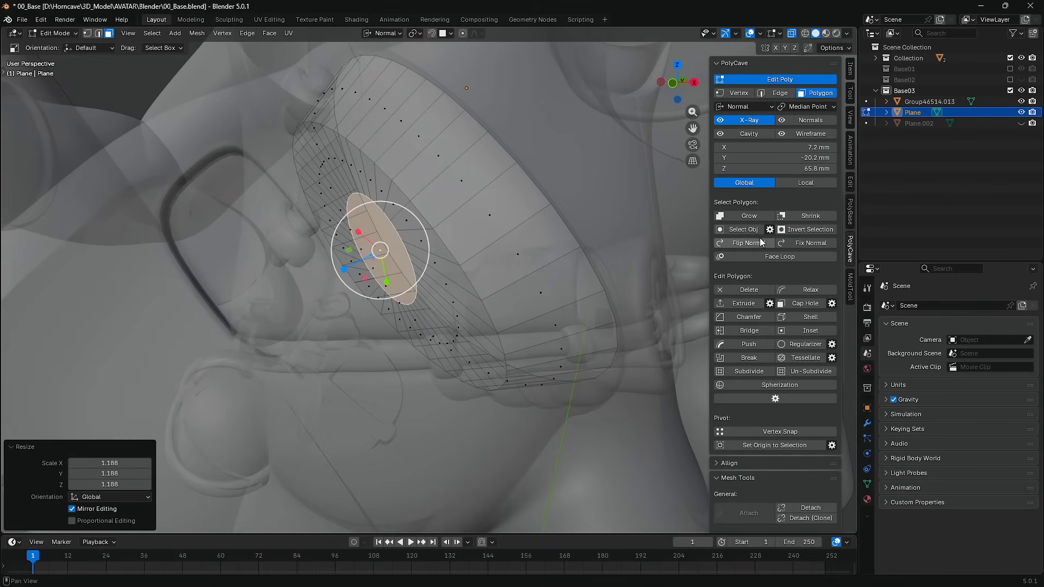
Step: Extrude the round face along its normals by 1.75 mm and scale the peg's end to about 0.311
{"action": "left_click", "coordinate": [769, 307]}
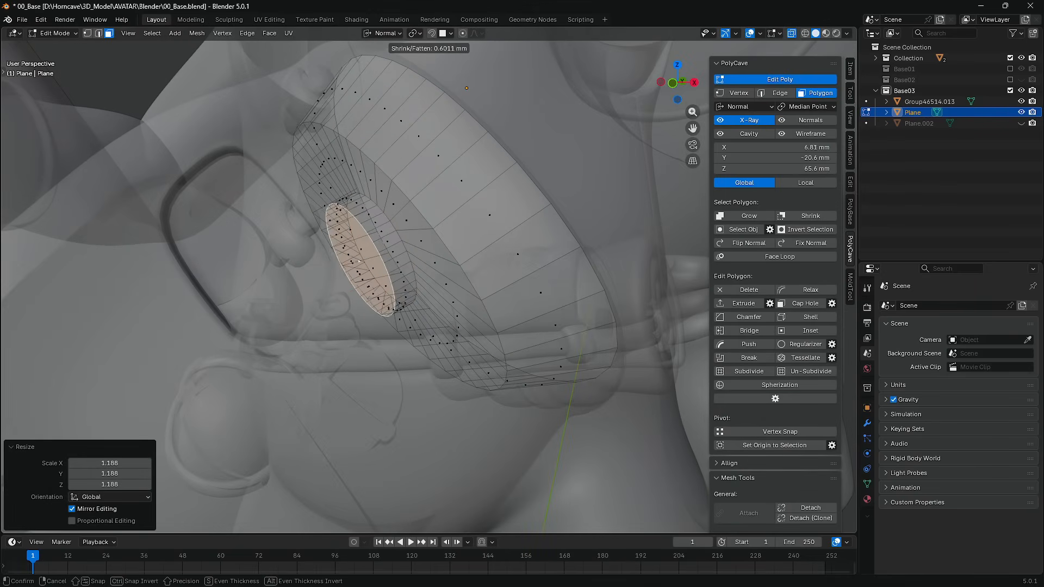
{"action": "left_click", "coordinate": [754, 278]}
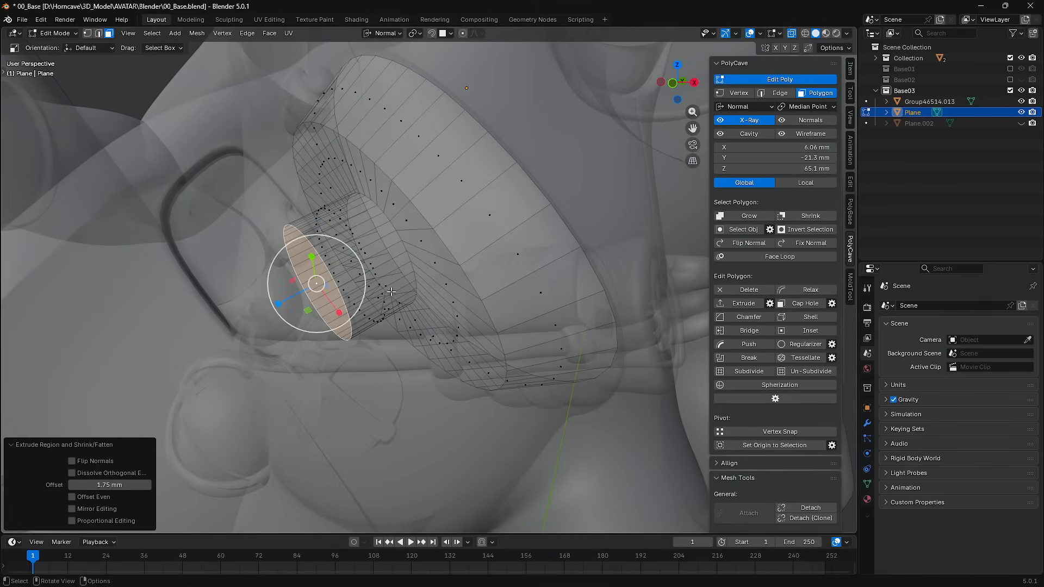
{"action": "key", "text": "s"}
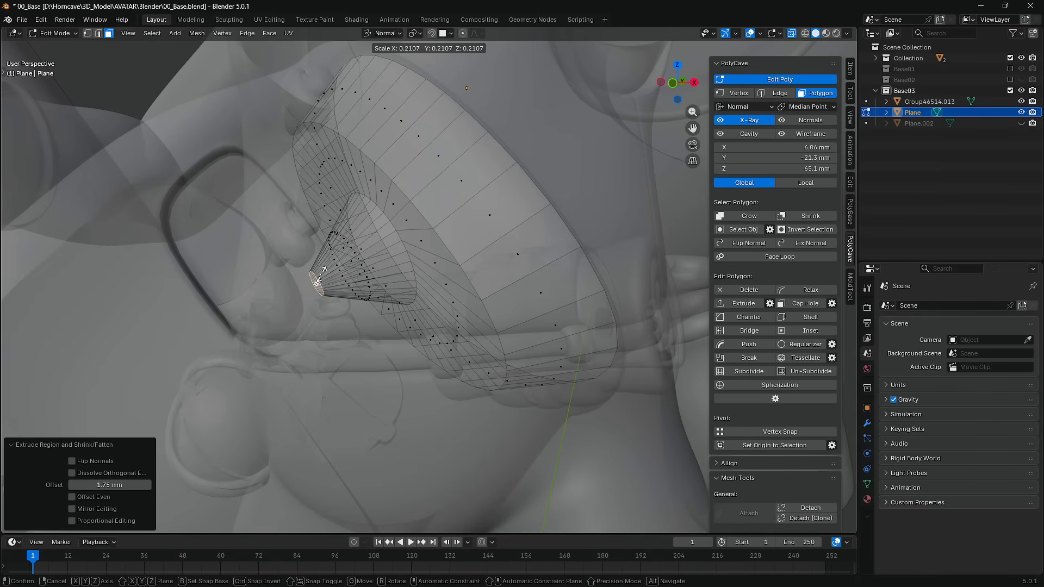
{"action": "left_click", "coordinate": [327, 272]}
Step: Move the tapered peg's end face back toward the cutter by about 0.71 mm along its normal
{"action": "key", "text": "shift+space"}
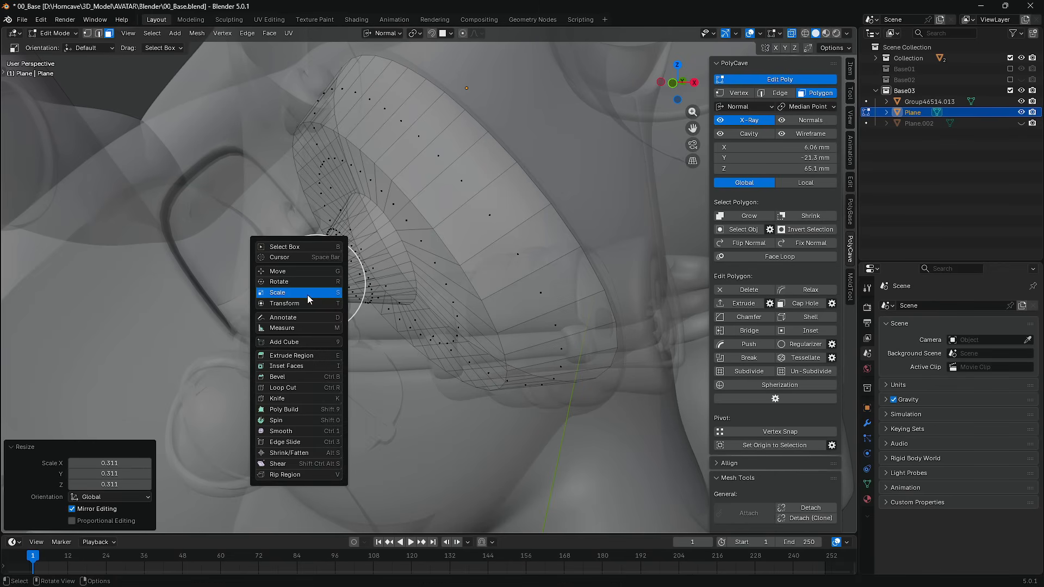
{"action": "left_click", "coordinate": [282, 272]}
{"action": "left_click_drag", "start_coordinate": [295, 294], "coordinate": [326, 286]}
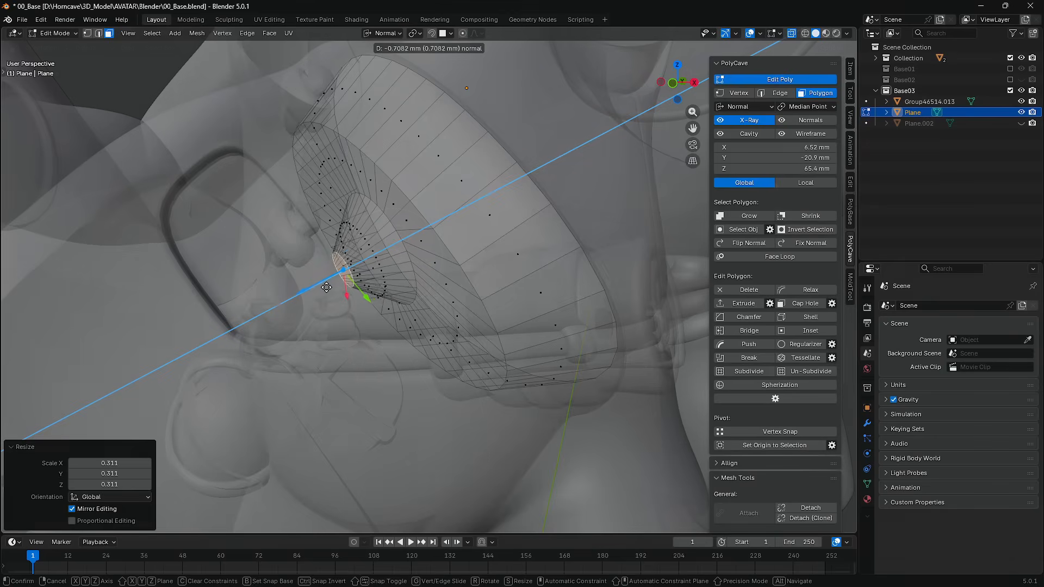
Step: Add a Solidify modifier to the cuff cutter plane and turn off X-ray display
{"action": "scroll", "coordinate": [769, 340], "scroll_direction": "down", "scroll_amount": 5}
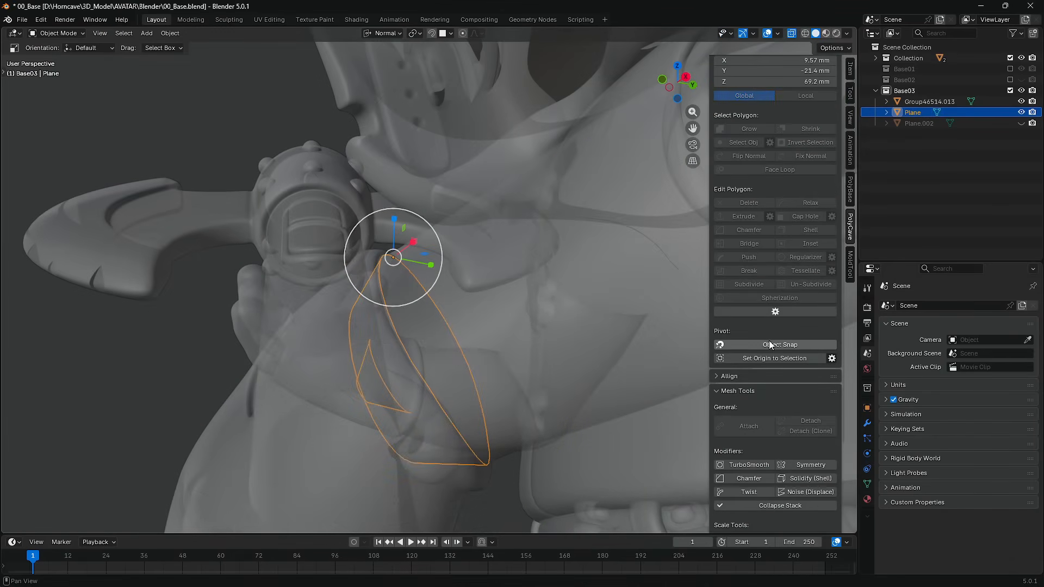
{"action": "left_click", "coordinate": [802, 414]}
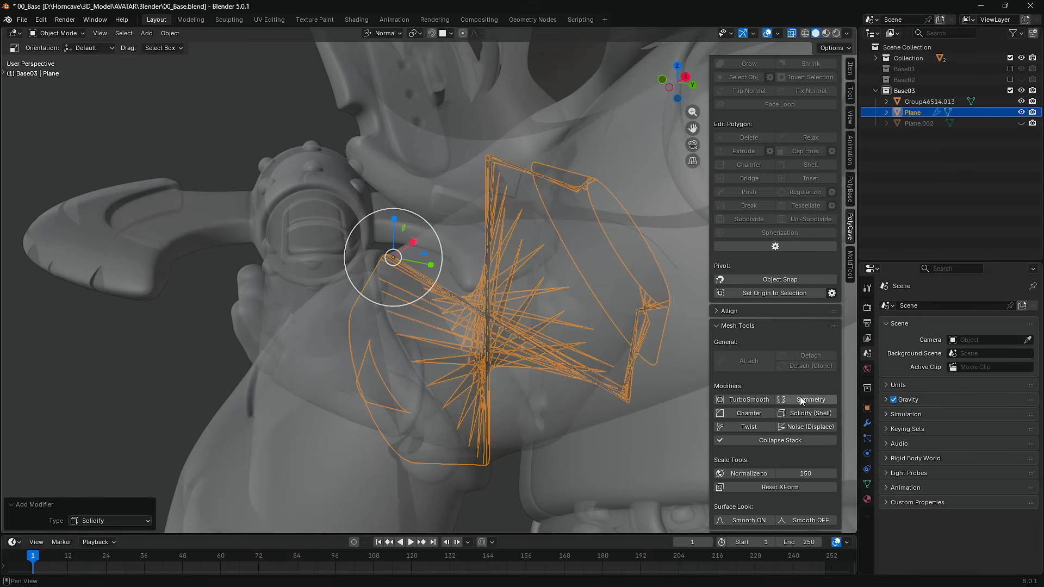
{"action": "scroll", "coordinate": [754, 114], "scroll_direction": "up", "scroll_amount": 5}
{"action": "left_click", "coordinate": [750, 121]}
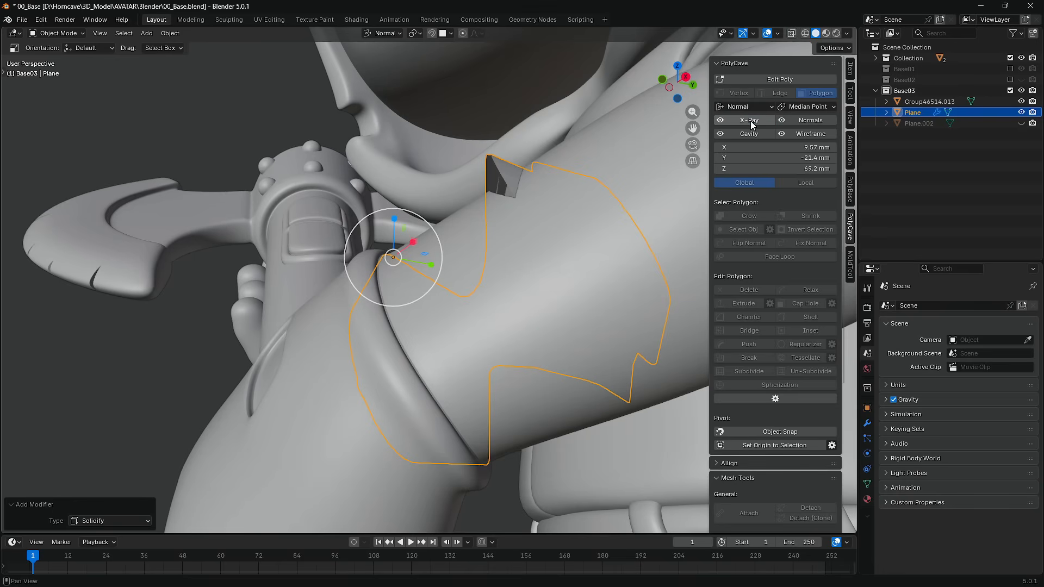
Step: Raise the Solidify modifier's offset and set its thickness to 0.1 mm
{"action": "left_click", "coordinate": [870, 426]}
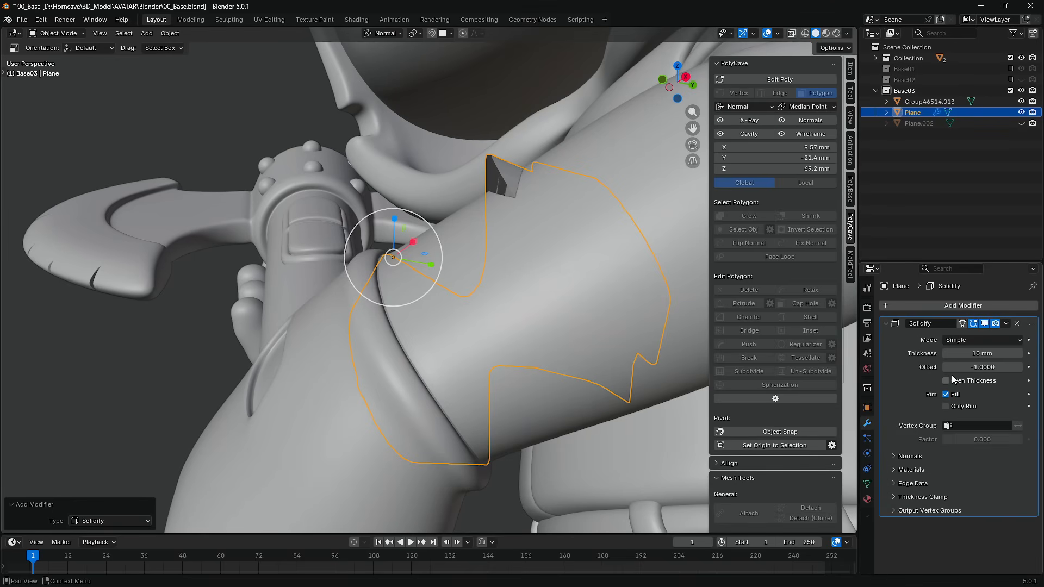
{"action": "left_click_drag", "start_coordinate": [957, 367], "coordinate": [1023, 367]}
{"action": "left_click", "coordinate": [982, 353]}
{"action": "type", "text": "0.1"}
{"action": "key", "text": "Return"}
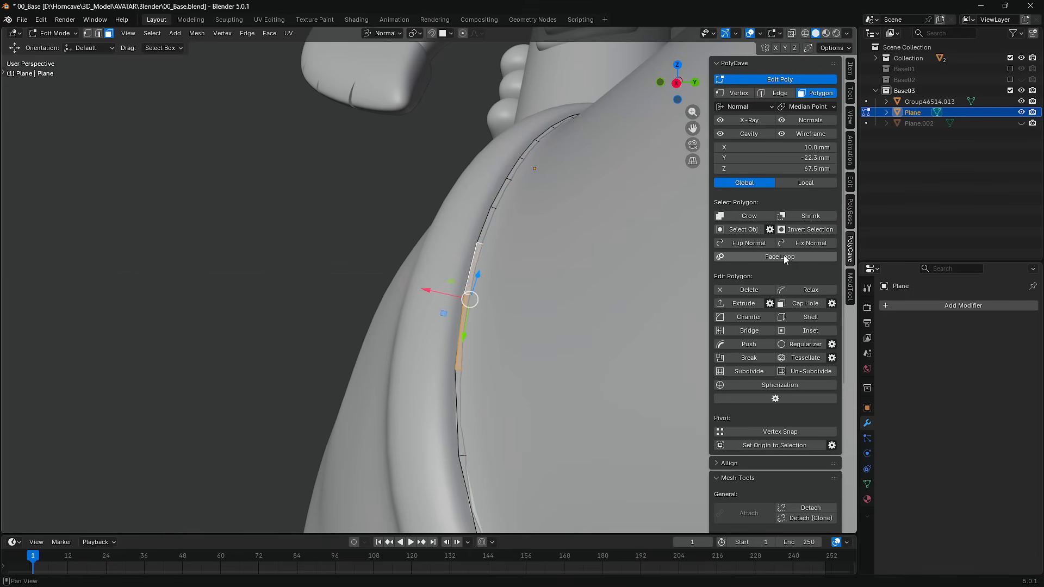
Step: Extrude the cutter's thin rim face loop along its normals by 0.385 mm
{"action": "left_click", "coordinate": [770, 303]}
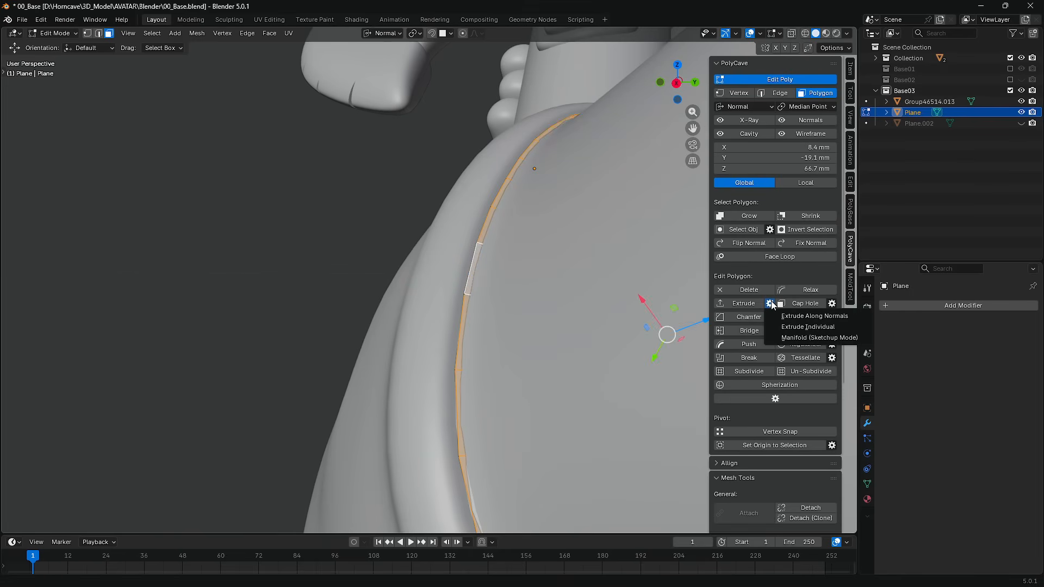
{"action": "left_click", "coordinate": [789, 316]}
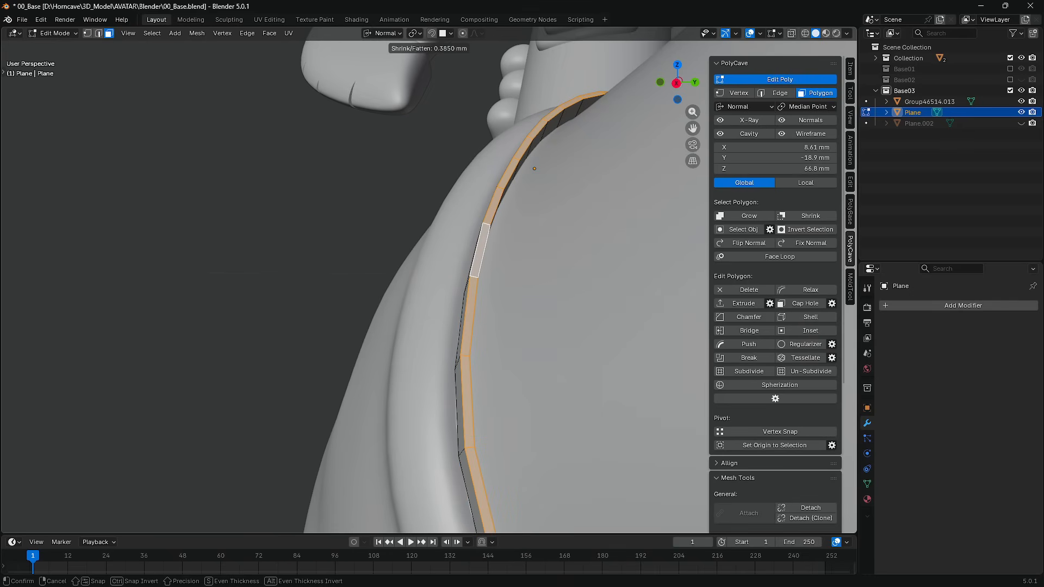
{"action": "left_click", "coordinate": [791, 305]}
{"action": "middle_click_drag", "start_coordinate": [561, 309], "coordinate": [585, 381]}
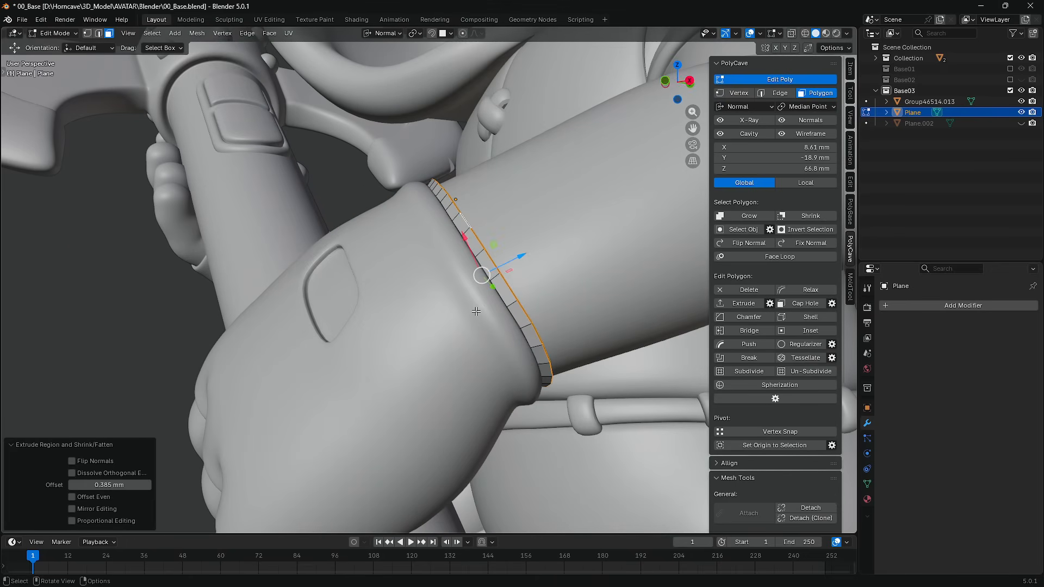
Step: Select a single face on the cuff cutter's rim, switch to edge selection and leave mesh editing
{"action": "left_click", "coordinate": [499, 287]}
{"action": "middle_click_drag", "start_coordinate": [528, 285], "coordinate": [500, 278]}
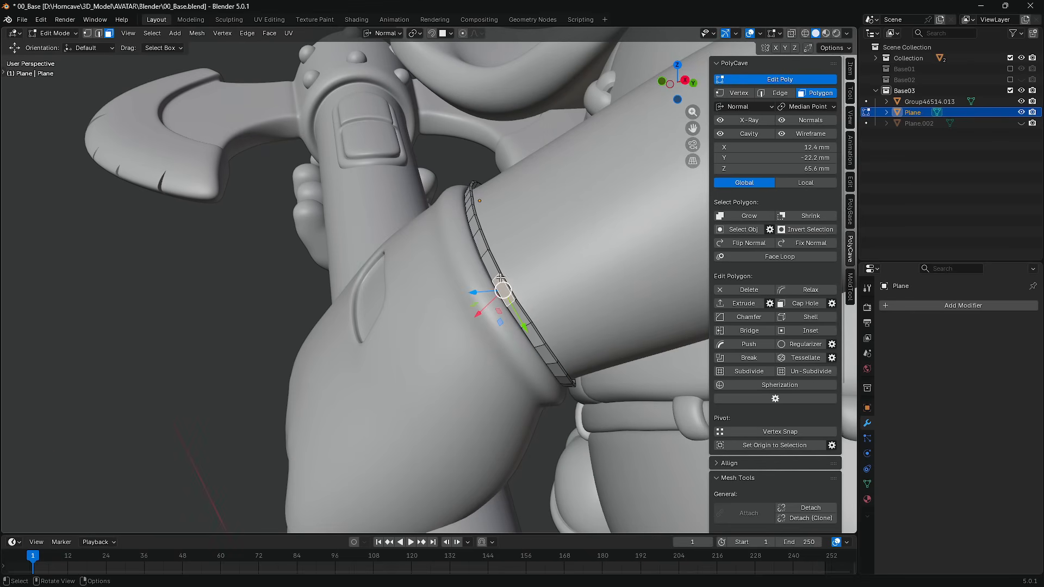
{"action": "left_click", "coordinate": [779, 92]}
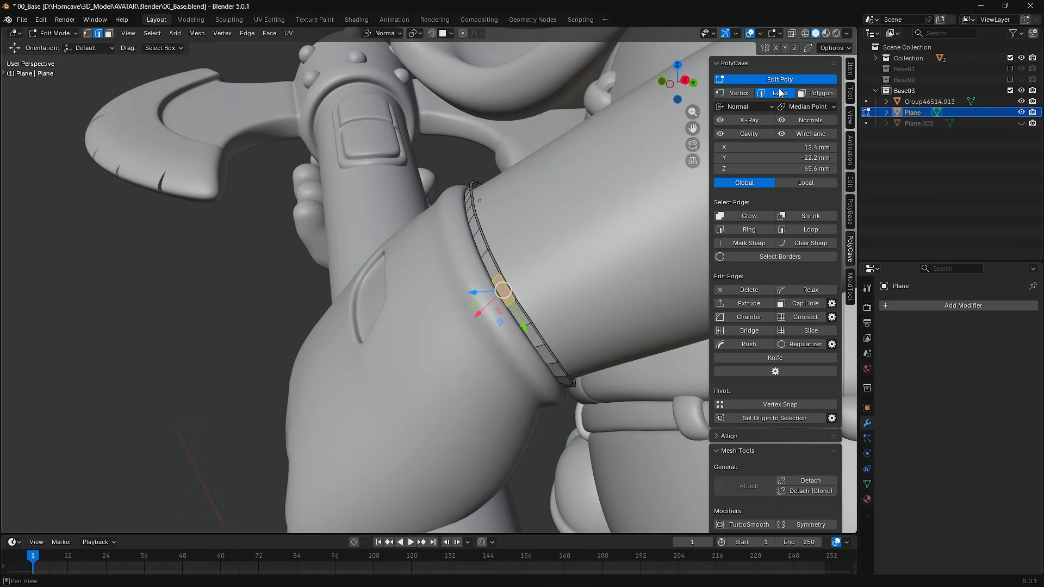
{"action": "left_click", "coordinate": [799, 81]}
{"action": "mouse_move", "coordinate": [456, 302]}
{"action": "middle_mouse_down"}
{"action": "mouse_move", "coordinate": [550, 294]}
{"action": "mouse_move", "coordinate": [545, 342]}
{"action": "mouse_move", "coordinate": [525, 377]}
{"action": "mouse_move", "coordinate": [527, 367]}
{"action": "mouse_move", "coordinate": [440, 308]}
{"action": "middle_mouse_up"}
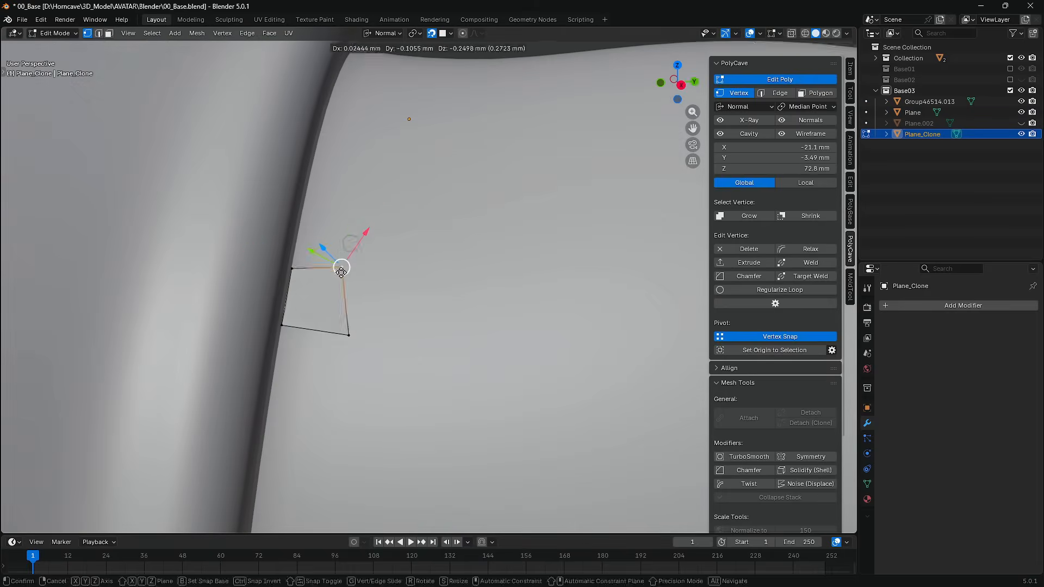
Step: Extrude the small strip's edge along the arm's seam and cap the closed ring's opening
{"action": "key", "text": "2"}
{"action": "key", "text": "e"}
{"action": "left_click", "coordinate": [344, 208]}
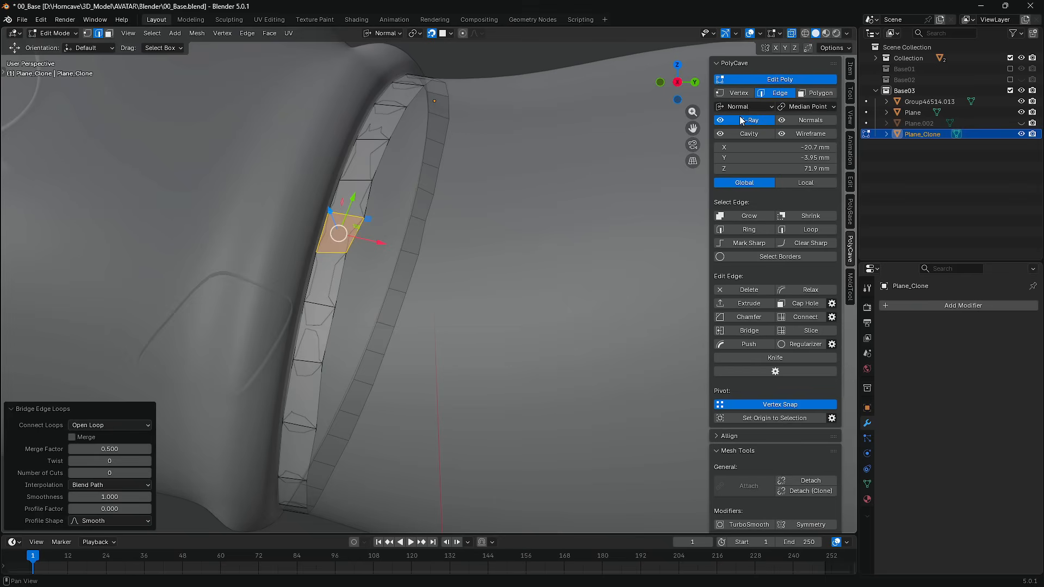
{"action": "key", "text": "f"}
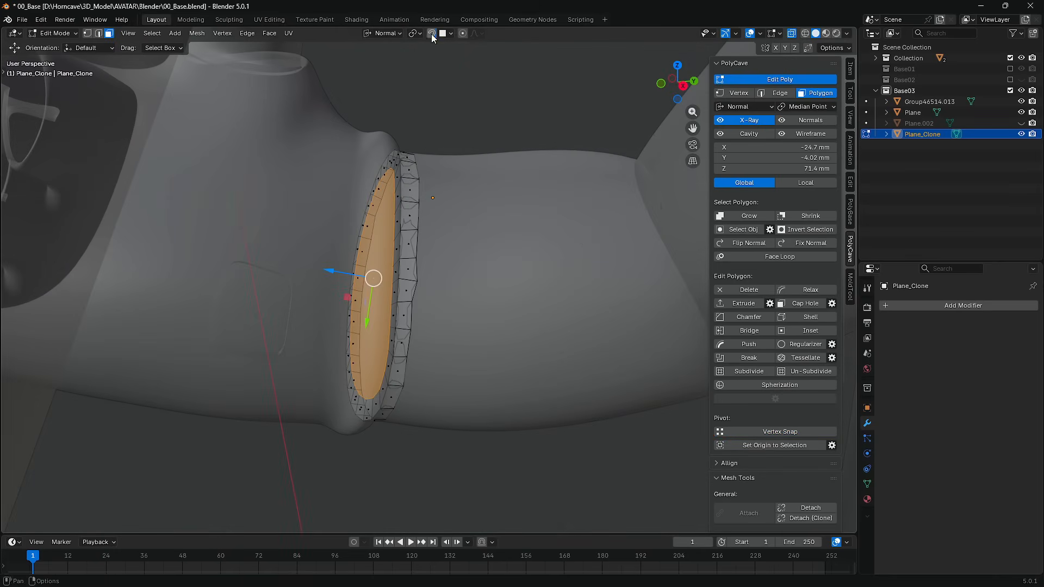
Step: Move the inset cap face along its normal and flatten it to 0 on Z in Normal orientation
{"action": "left_click_drag", "start_coordinate": [327, 271], "coordinate": [287, 263]}
{"action": "key", "text": "r"}
{"action": "left_click_drag", "start_coordinate": [373, 264], "coordinate": [366, 265]}
{"action": "middle_click_drag", "start_coordinate": [366, 266], "coordinate": [379, 229]}
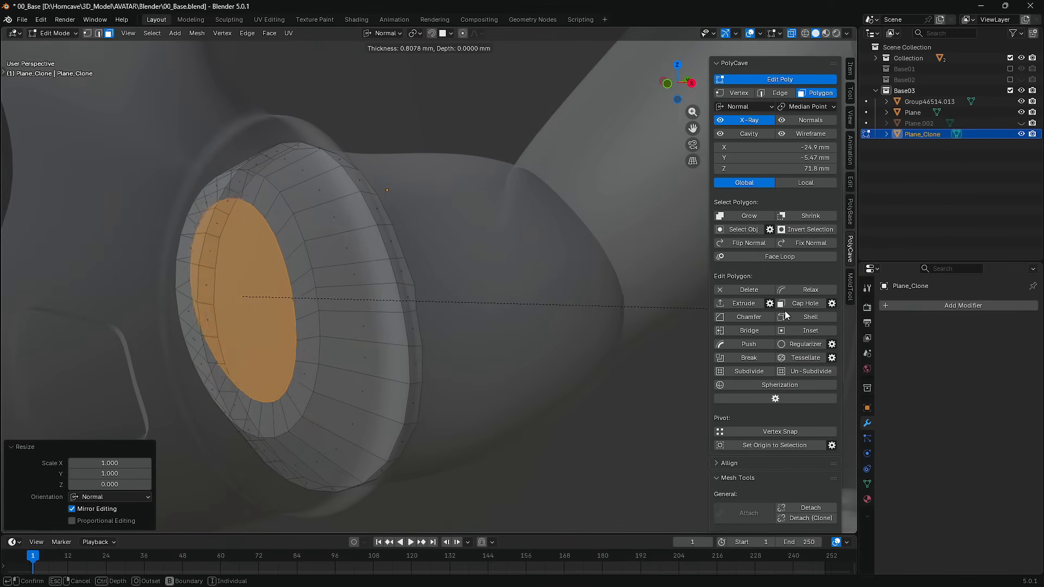
Step: Inset the flattened face by about 0.81 mm, then regularize it into a circle with an adjusted rotation
{"action": "left_click", "coordinate": [810, 331]}
{"action": "left_click", "coordinate": [805, 344]}
{"action": "left_click_drag", "start_coordinate": [109, 521], "coordinate": [136, 521]}
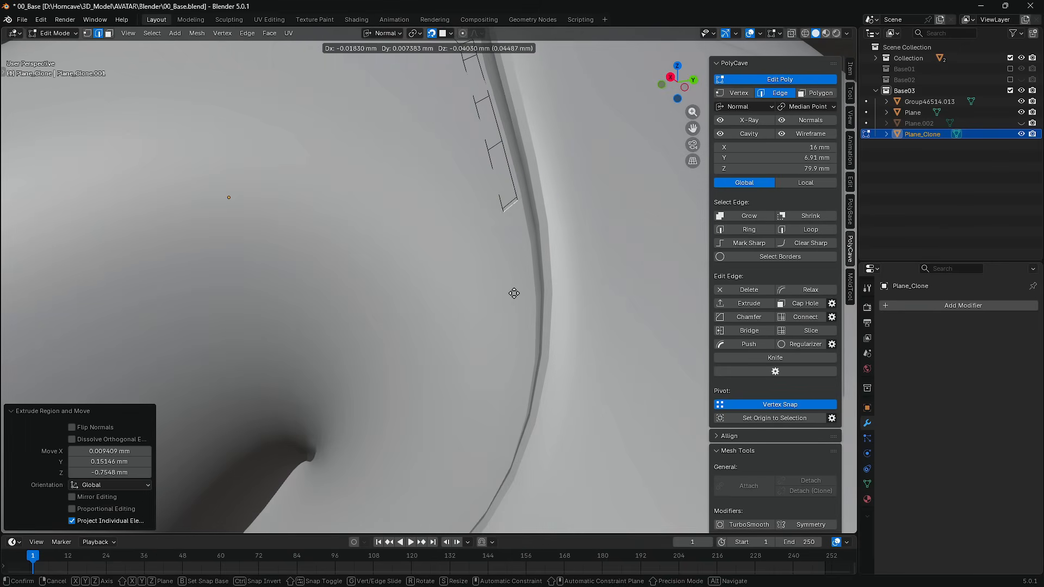
Step: Place the next extruded edge along the shoulder seam and cap the ring's hole with X-ray on
{"action": "left_click", "coordinate": [515, 460]}
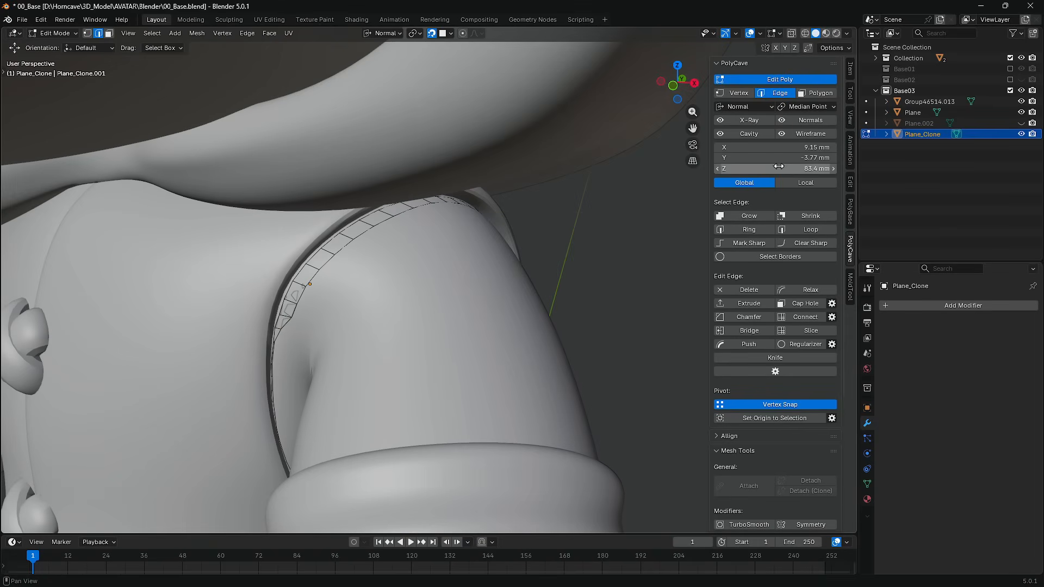
{"action": "left_click", "coordinate": [749, 120]}
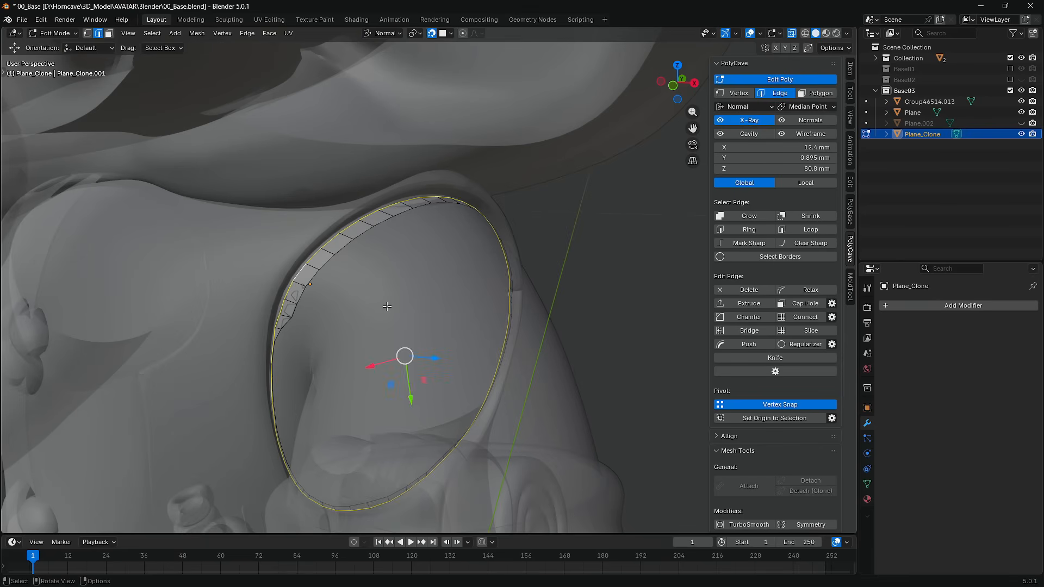
{"action": "left_click", "coordinate": [804, 303]}
Step: Select the shoulder ring's cap face in polygon mode and inset it by about 1.456 mm
{"action": "left_click", "coordinate": [816, 93]}
{"action": "left_click", "coordinate": [805, 229]}
{"action": "left_click", "coordinate": [408, 327]}
{"action": "middle_click_drag", "start_coordinate": [405, 340], "coordinate": [465, 334]}
{"action": "left_click", "coordinate": [792, 332]}
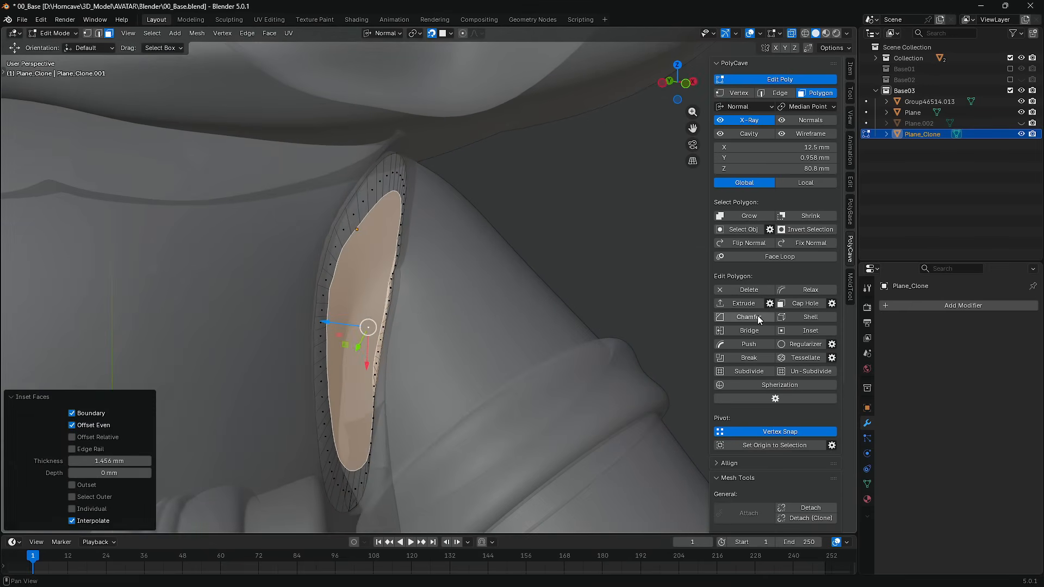
Step: Turn off snapping and move the inset shoulder face along its normal into the body
{"action": "middle_click_drag", "start_coordinate": [325, 314], "coordinate": [305, 297]}
{"action": "left_click", "coordinate": [432, 34]}
{"action": "left_click_drag", "start_coordinate": [299, 309], "coordinate": [242, 302]}
{"action": "middle_click_drag", "start_coordinate": [242, 302], "coordinate": [372, 314]}
Step: Flatten the moved shoulder face along its normal with the Scale tool
{"action": "key", "text": "space"}
{"action": "left_click", "coordinate": [366, 330]}
{"action": "left_click_drag", "start_coordinate": [453, 341], "coordinate": [438, 332]}
{"action": "middle_click_drag", "start_coordinate": [439, 333], "coordinate": [256, 280]}
{"action": "left_click_drag", "start_coordinate": [245, 275], "coordinate": [272, 282]}
{"action": "left_click_drag", "start_coordinate": [271, 282], "coordinate": [280, 283]}
Step: Inset the flattened shoulder face again and regularize the inner face into a circle
{"action": "left_click", "coordinate": [819, 330]}
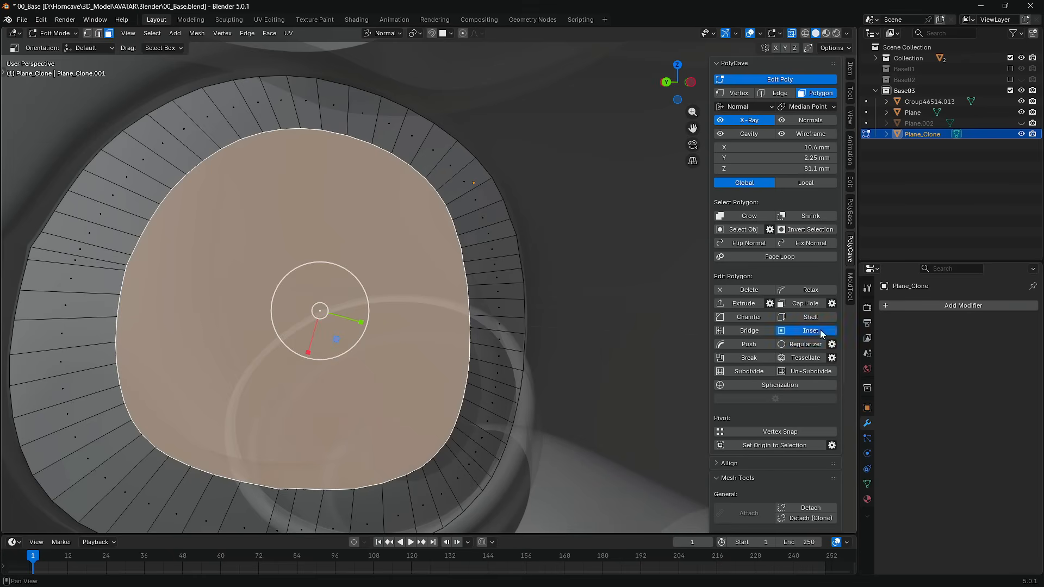
{"action": "left_click", "coordinate": [785, 330]}
{"action": "left_click", "coordinate": [799, 346]}
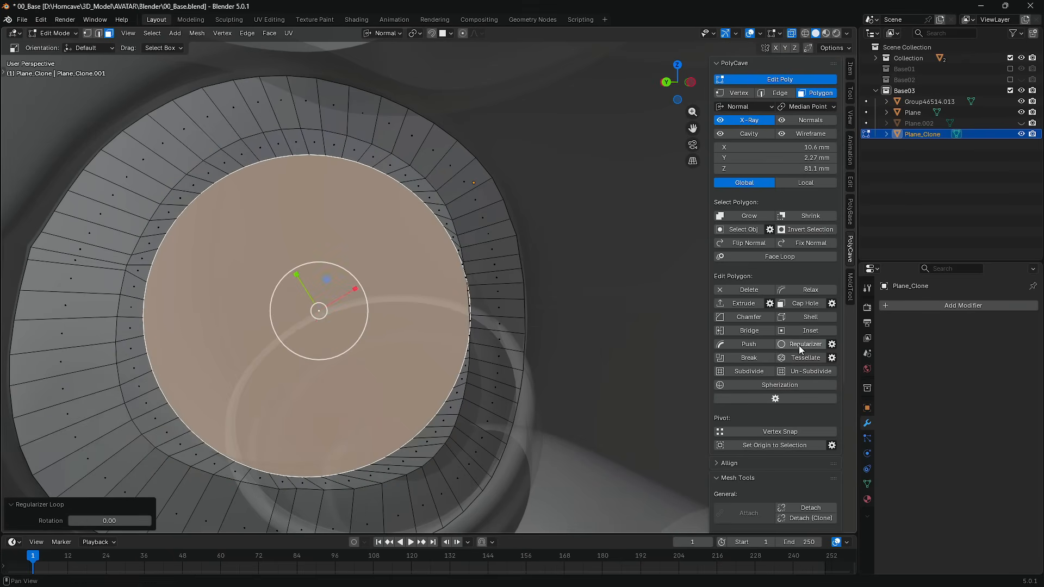
Step: Reposition and resize the circular face, with a scale of about 1.172, and extrude it along its normals
{"action": "left_click_drag", "start_coordinate": [370, 329], "coordinate": [337, 311]}
{"action": "key", "text": "space"}
{"action": "key", "text": "g"}
{"action": "mouse_move", "coordinate": [337, 311]}
{"action": "middle_mouse_down"}
{"action": "mouse_move", "coordinate": [320, 309]}
{"action": "mouse_move", "coordinate": [342, 299]}
{"action": "middle_mouse_up"}
{"action": "left_click_drag", "start_coordinate": [342, 299], "coordinate": [355, 320]}
{"action": "key", "text": "space"}
{"action": "left_click", "coordinate": [326, 321]}
{"action": "middle_click_drag", "start_coordinate": [332, 312], "coordinate": [229, 296]}
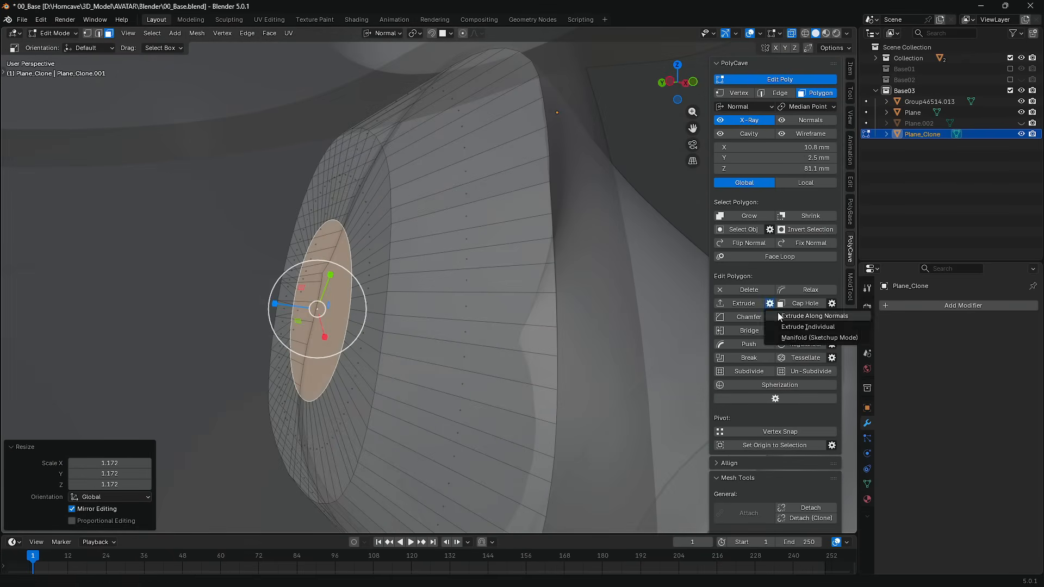
{"action": "left_click", "coordinate": [744, 303]}
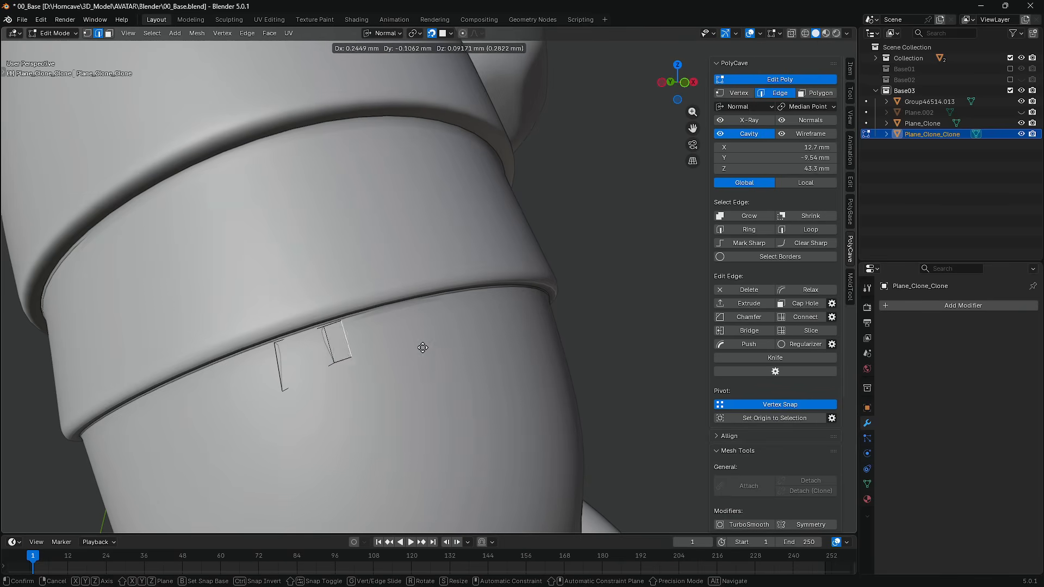
Step: Extrude the new strip's edge in snapped segments around the limb, following the lower seam of the band
{"action": "left_click", "coordinate": [422, 347]}
{"action": "middle_click_drag", "start_coordinate": [423, 347], "coordinate": [421, 373]}
{"action": "key", "text": "e"}
{"action": "left_click", "coordinate": [491, 387]}
{"action": "key", "text": "e"}
{"action": "left_click", "coordinate": [561, 415]}
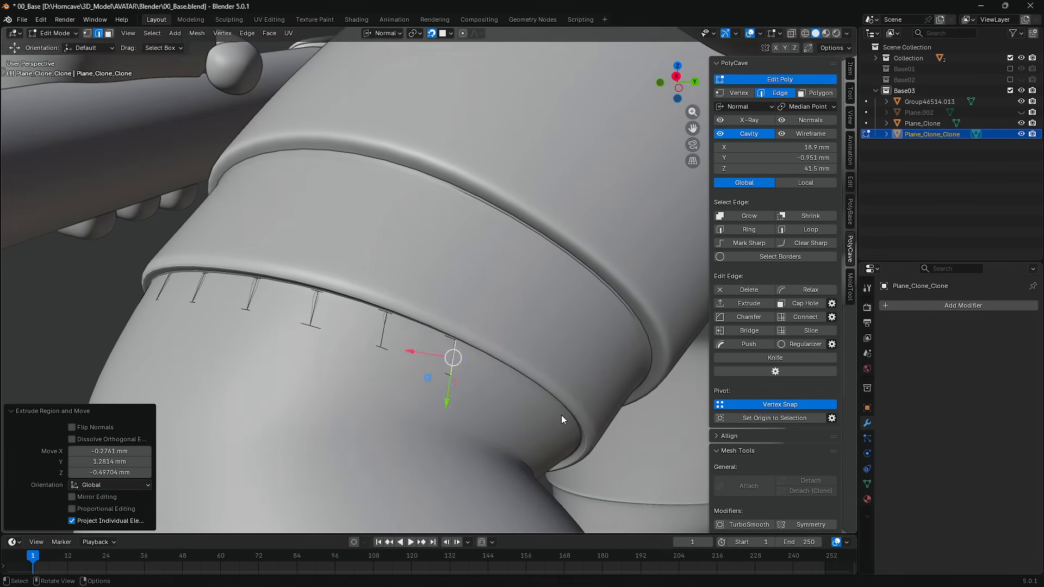
{"action": "middle_click_drag", "start_coordinate": [561, 415], "coordinate": [362, 343]}
{"action": "key", "text": "e"}
{"action": "left_click", "coordinate": [419, 361]}
{"action": "key", "text": "e"}
{"action": "left_click", "coordinate": [476, 390]}
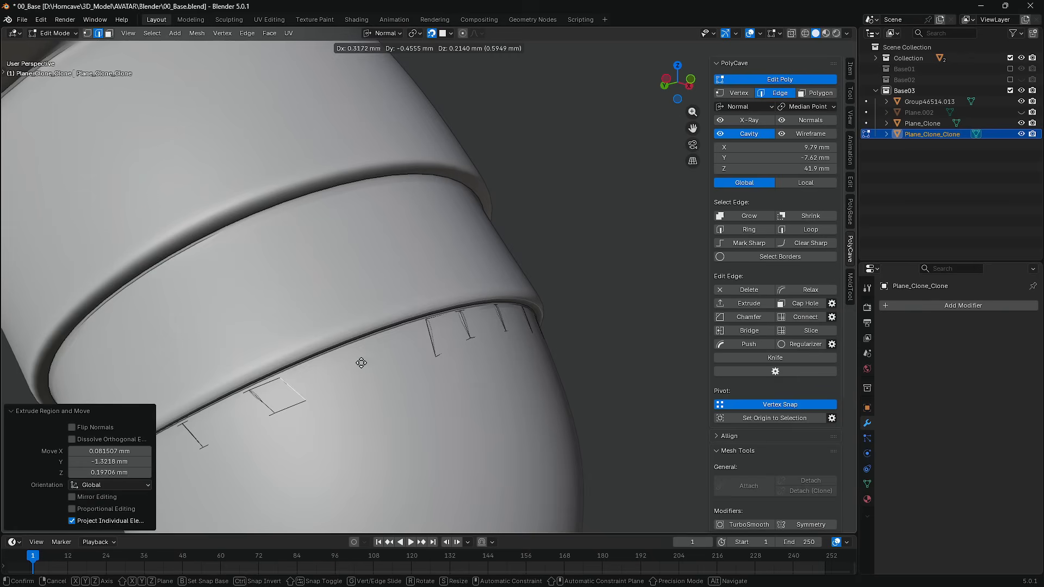
Step: Bridge the strip's two open end edges to close the gap under the band
{"action": "left_click", "coordinate": [439, 329]}
{"action": "left_click", "coordinate": [433, 338], "text": "shift"}
{"action": "left_click", "coordinate": [748, 331]}
{"action": "middle_click_drag", "start_coordinate": [489, 326], "coordinate": [413, 331]}
Step: Cap the ring's border loop along the band's seam and select the cap face in polygon mode
{"action": "left_click", "coordinate": [397, 327], "text": "alt"}
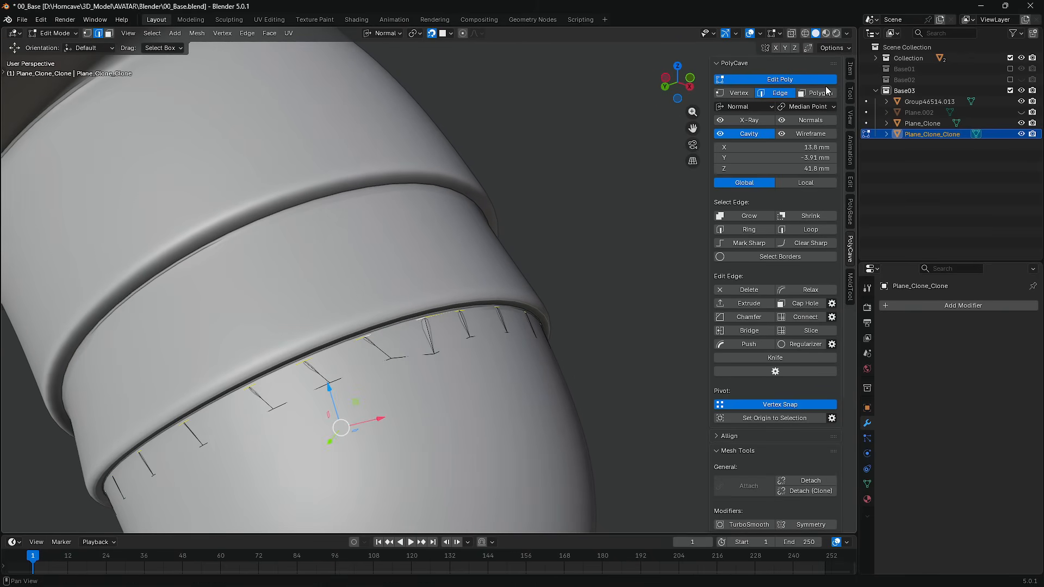
{"action": "left_click", "coordinate": [826, 92]}
{"action": "middle_click_drag", "start_coordinate": [419, 252], "coordinate": [424, 239]}
{"action": "left_click", "coordinate": [413, 370]}
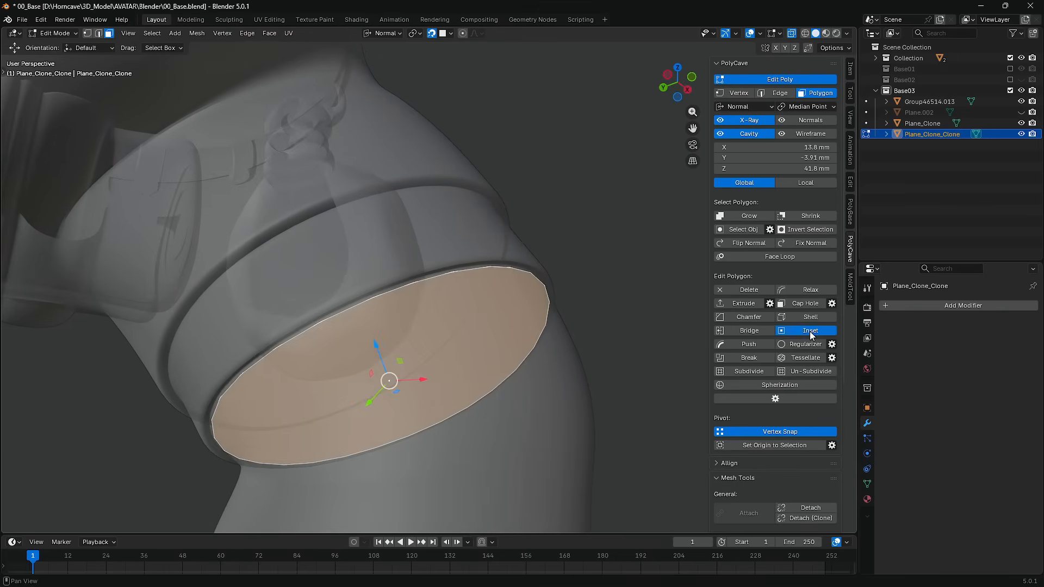
Step: Inset the selected cap face inside the band's seam ring
{"action": "left_click", "coordinate": [810, 330]}
{"action": "left_click", "coordinate": [766, 335]}
{"action": "middle_click_drag", "start_coordinate": [479, 337], "coordinate": [440, 310]}
{"action": "left_click_drag", "start_coordinate": [354, 299], "coordinate": [329, 242]}
{"action": "middle_click_drag", "start_coordinate": [445, 288], "coordinate": [381, 261]}
{"action": "key", "text": "ctrl+z"}
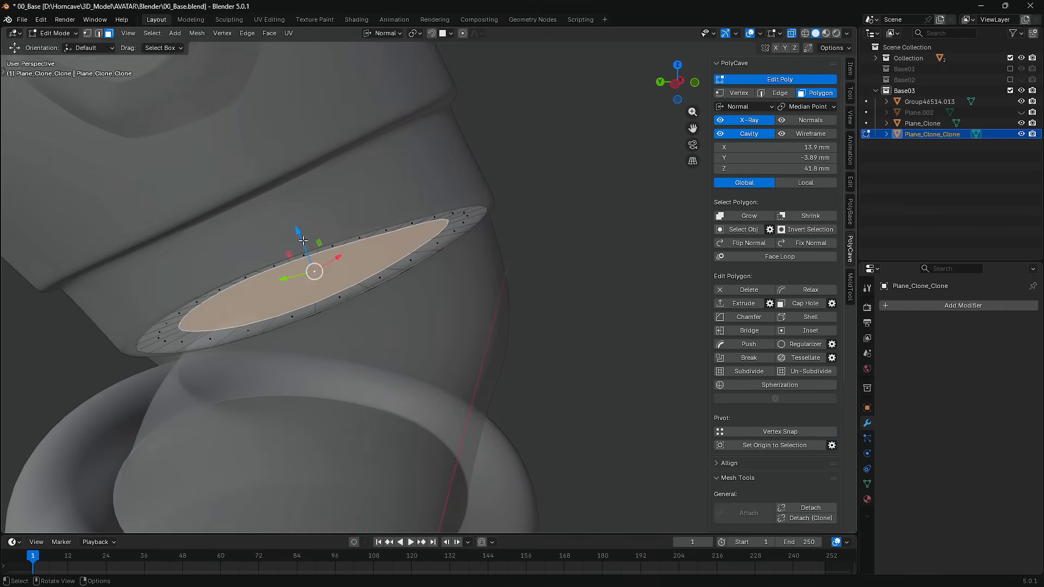
Step: Raise the inset cap face into the band and flatten it along its normal with a Z scale of 0
{"action": "left_click_drag", "start_coordinate": [296, 237], "coordinate": [274, 193]}
{"action": "middle_click_drag", "start_coordinate": [283, 218], "coordinate": [316, 301]}
{"action": "key", "text": "shift+space"}
{"action": "left_click", "coordinate": [315, 322]}
{"action": "left_click_drag", "start_coordinate": [326, 282], "coordinate": [330, 297]}
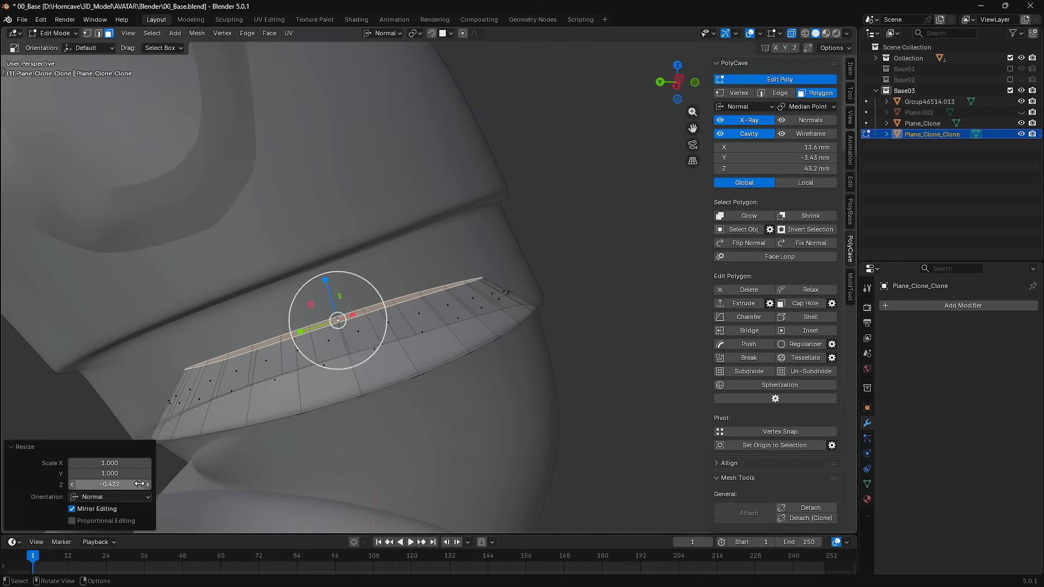
{"action": "left_click", "coordinate": [139, 484]}
{"action": "type", "text": "0"}
{"action": "key", "text": "Return"}
Step: Regularize the flattened cap face into a round outline, adjust its rotation, and open the extrude options
{"action": "middle_click_drag", "start_coordinate": [383, 302], "coordinate": [427, 333]}
{"action": "left_click", "coordinate": [751, 326]}
{"action": "middle_click_drag", "start_coordinate": [598, 305], "coordinate": [462, 321]}
{"action": "left_click", "coordinate": [804, 345]}
{"action": "middle_click_drag", "start_coordinate": [229, 272], "coordinate": [636, 310], "text": "shift"}
{"action": "left_click_drag", "start_coordinate": [110, 520], "coordinate": [82, 520]}
{"action": "middle_click_drag", "start_coordinate": [239, 272], "coordinate": [251, 207]}
{"action": "left_click", "coordinate": [769, 304]}
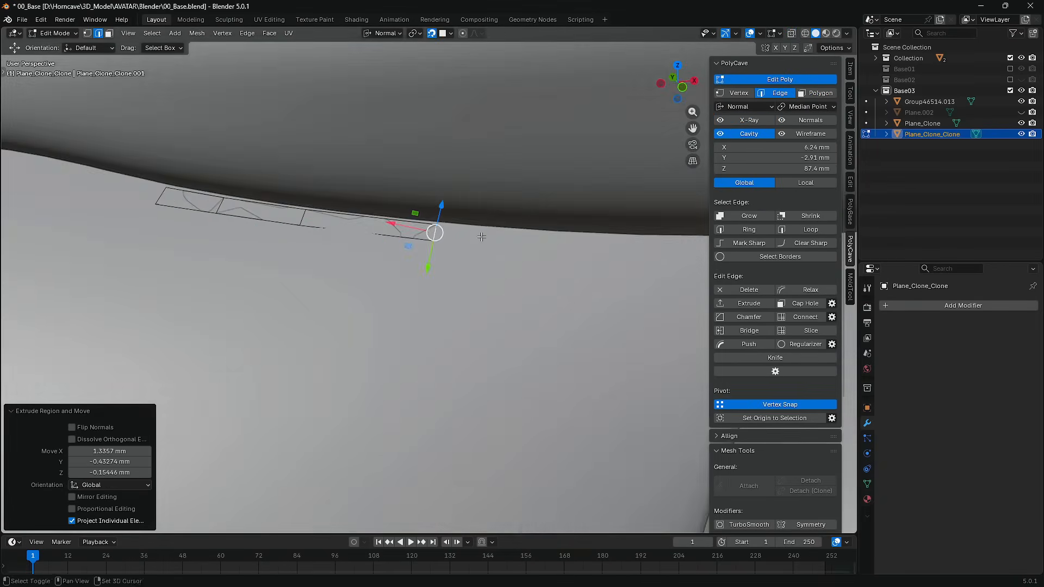
Step: Align the new strip's end edge and extrude it in snapped segments along the seam beneath the overhanging part
{"action": "middle_click_drag", "start_coordinate": [482, 235], "coordinate": [279, 231], "text": "shift"}
{"action": "key", "text": "g"}
{"action": "left_click", "coordinate": [305, 239]}
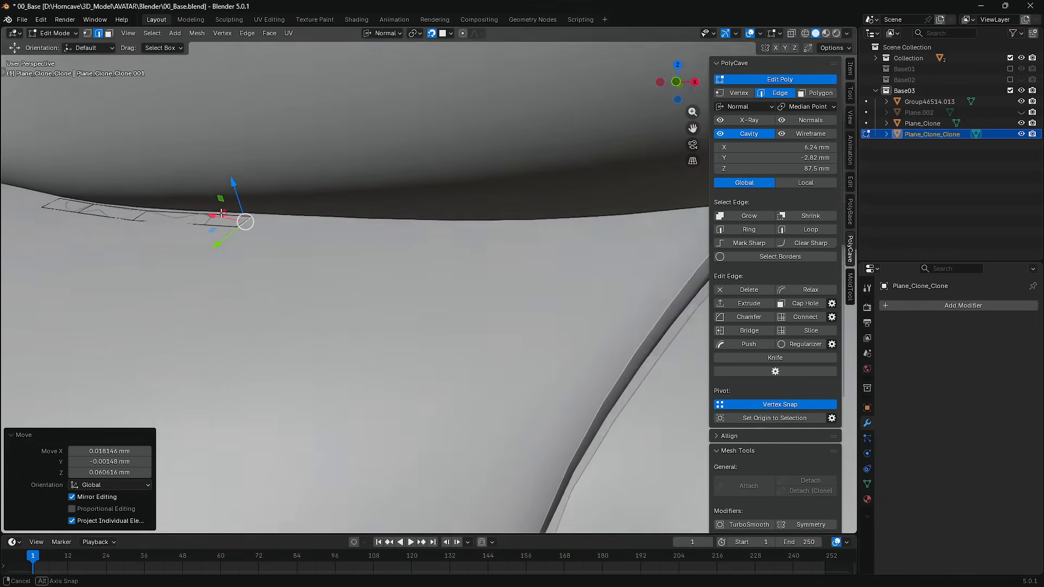
{"action": "key", "text": "e"}
{"action": "left_click", "coordinate": [472, 246]}
{"action": "middle_click_drag", "start_coordinate": [472, 246], "coordinate": [380, 325]}
{"action": "key", "text": "e"}
{"action": "left_click", "coordinate": [356, 319]}
{"action": "key", "text": "e"}
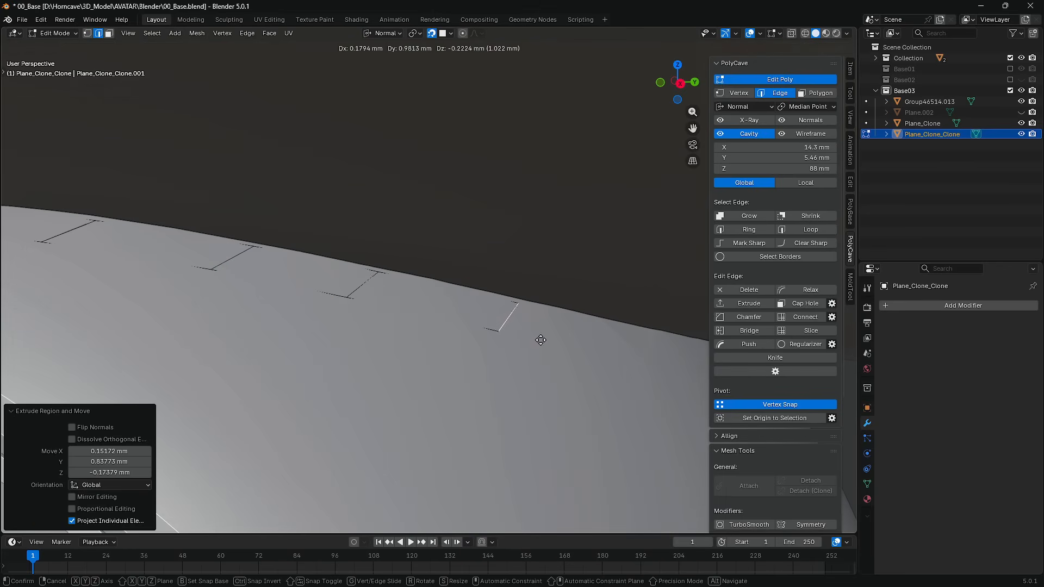
{"action": "left_click", "coordinate": [541, 340]}
{"action": "middle_click_drag", "start_coordinate": [541, 340], "coordinate": [374, 243], "text": "shift"}
{"action": "key", "text": "e"}
{"action": "middle_click_drag", "start_coordinate": [374, 243], "coordinate": [384, 270]}
{"action": "middle_click_drag", "start_coordinate": [234, 249], "coordinate": [214, 247]}
Step: Reposition the vertices at the strip's end so the latest segment follows the seam on the surface
{"action": "key", "text": "1"}
{"action": "left_click", "coordinate": [249, 228]}
{"action": "left_click_drag", "start_coordinate": [249, 232], "coordinate": [270, 258]}
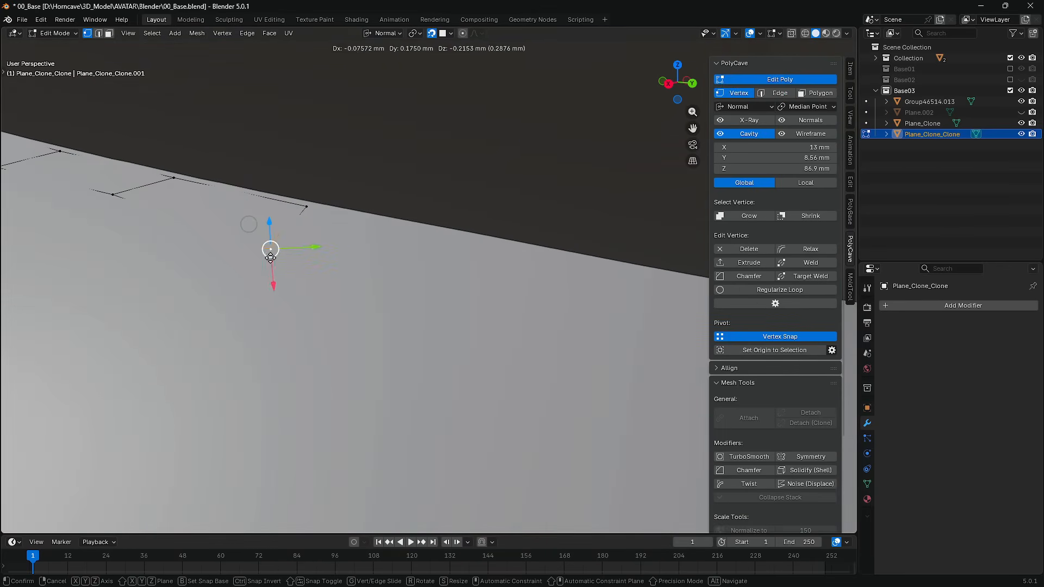
{"action": "left_click_drag", "start_coordinate": [130, 219], "coordinate": [132, 219]}
Step: Continue extruding the strip's end edge in snapped segments around the far side of the seam
{"action": "key", "text": "2"}
{"action": "left_click", "coordinate": [295, 228]}
{"action": "key", "text": "e"}
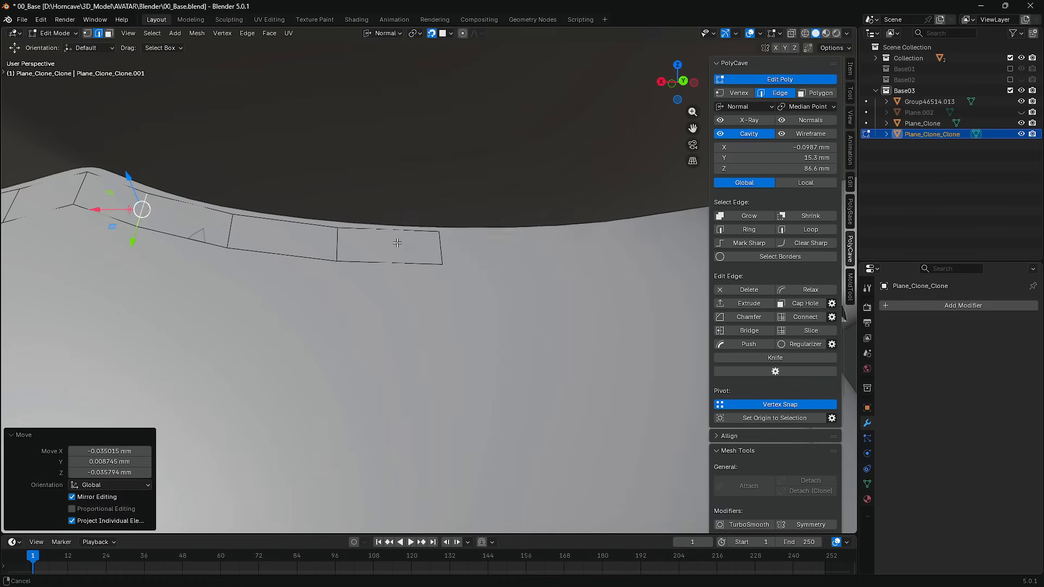
{"action": "middle_click_drag", "start_coordinate": [397, 243], "coordinate": [234, 239], "text": "shift"}
{"action": "left_click", "coordinate": [258, 242]}
{"action": "key", "text": "e"}
{"action": "left_click", "coordinate": [408, 250]}
{"action": "key", "text": "e"}
{"action": "left_click", "coordinate": [499, 246]}
{"action": "middle_click_drag", "start_coordinate": [490, 247], "coordinate": [280, 330], "text": "shift"}
{"action": "key", "text": "e"}
{"action": "left_click", "coordinate": [409, 289]}
{"action": "middle_click_drag", "start_coordinate": [409, 288], "coordinate": [294, 322], "text": "shift"}
{"action": "key", "text": "e"}
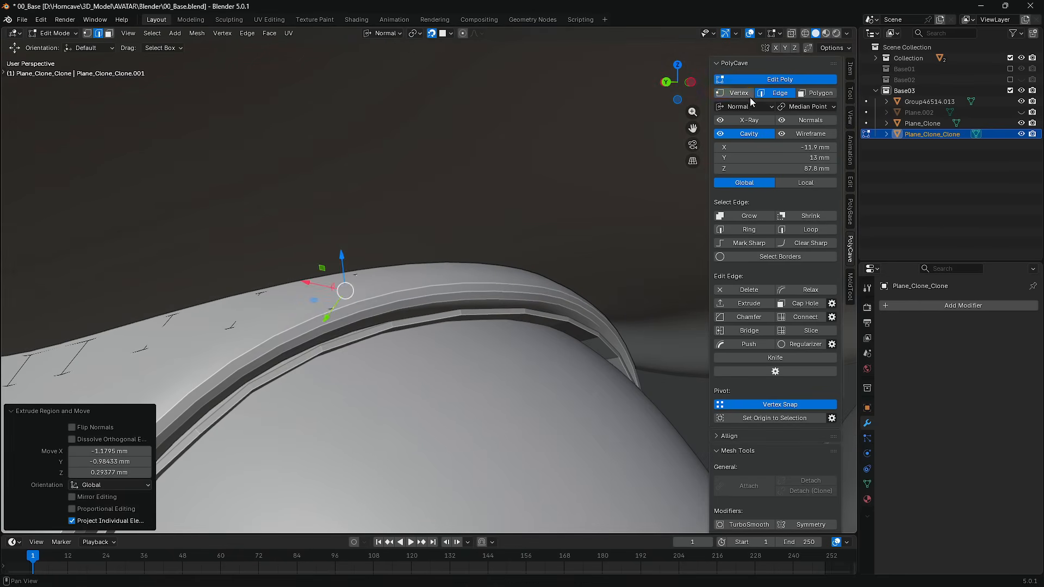
Step: Adjust the newest segments' corner vertices to keep the strip narrow and close to the seam
{"action": "left_click", "coordinate": [746, 96]}
{"action": "left_click", "coordinate": [333, 308]}
{"action": "left_click_drag", "start_coordinate": [333, 308], "coordinate": [363, 289]}
{"action": "left_click", "coordinate": [775, 93]}
{"action": "middle_click_drag", "start_coordinate": [427, 280], "coordinate": [244, 245]}
{"action": "left_click", "coordinate": [738, 93]}
{"action": "left_click_drag", "start_coordinate": [164, 283], "coordinate": [142, 244]}
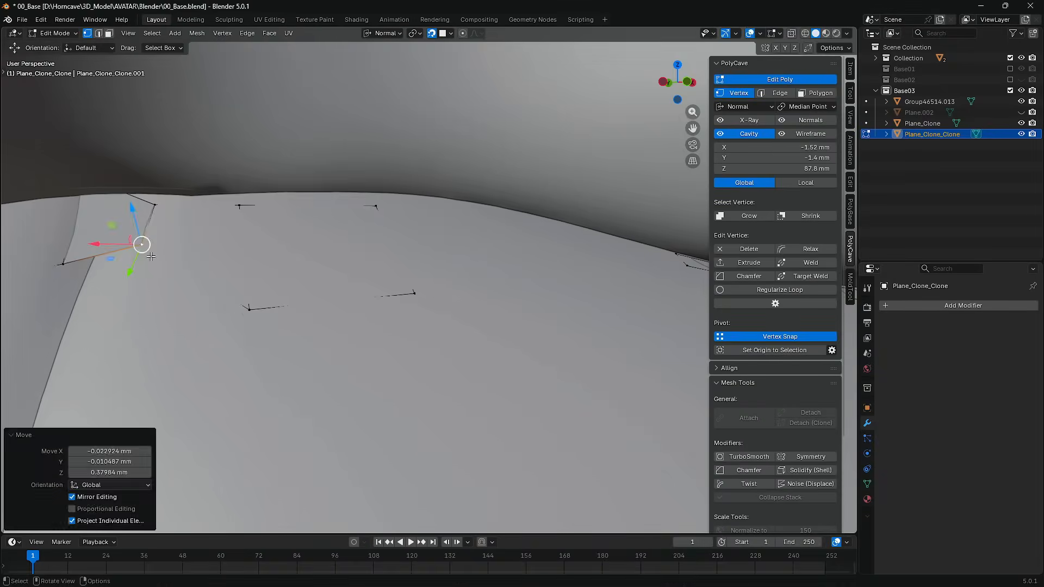
{"action": "left_click_drag", "start_coordinate": [247, 308], "coordinate": [239, 226]}
{"action": "left_click", "coordinate": [375, 206]}
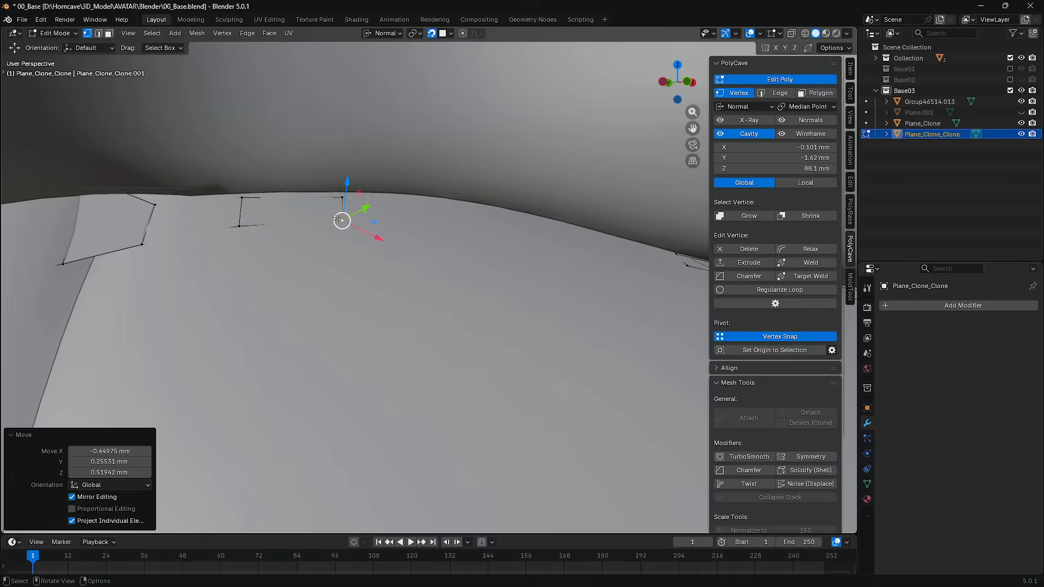
Step: Extrude the strip's end edge in the last segments toward its starting edge
{"action": "key", "text": "2"}
{"action": "key", "text": "e"}
{"action": "left_click", "coordinate": [434, 214]}
{"action": "key", "text": "e"}
{"action": "middle_click_drag", "start_coordinate": [594, 240], "coordinate": [413, 255], "text": "shift"}
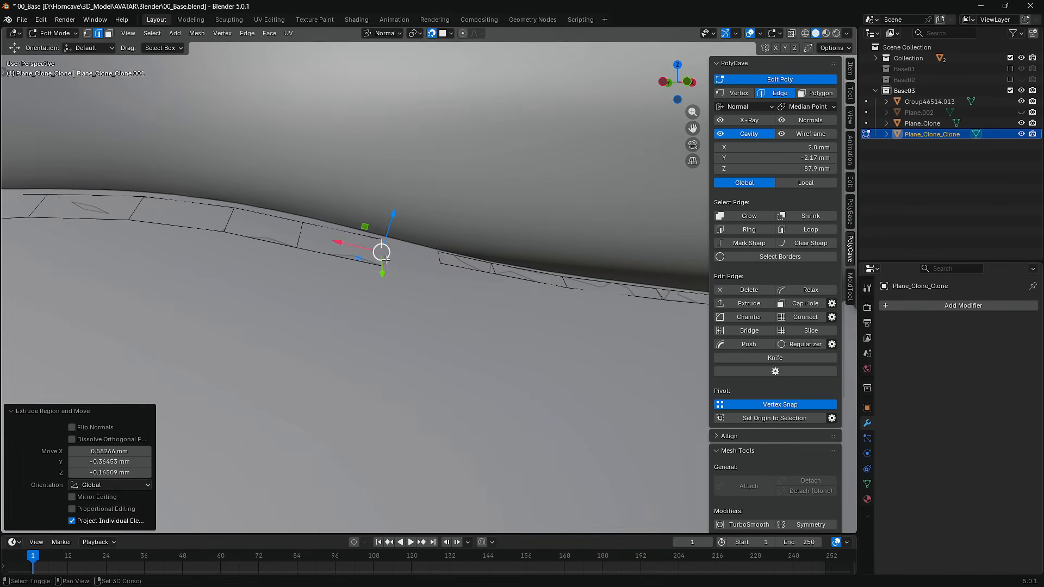
Step: Bridge the strip's two open end edges into a closed ring and select its border loop
{"action": "left_click", "coordinate": [439, 257], "text": "shift"}
{"action": "left_click", "coordinate": [743, 330]}
{"action": "double_click", "coordinate": [478, 256]}
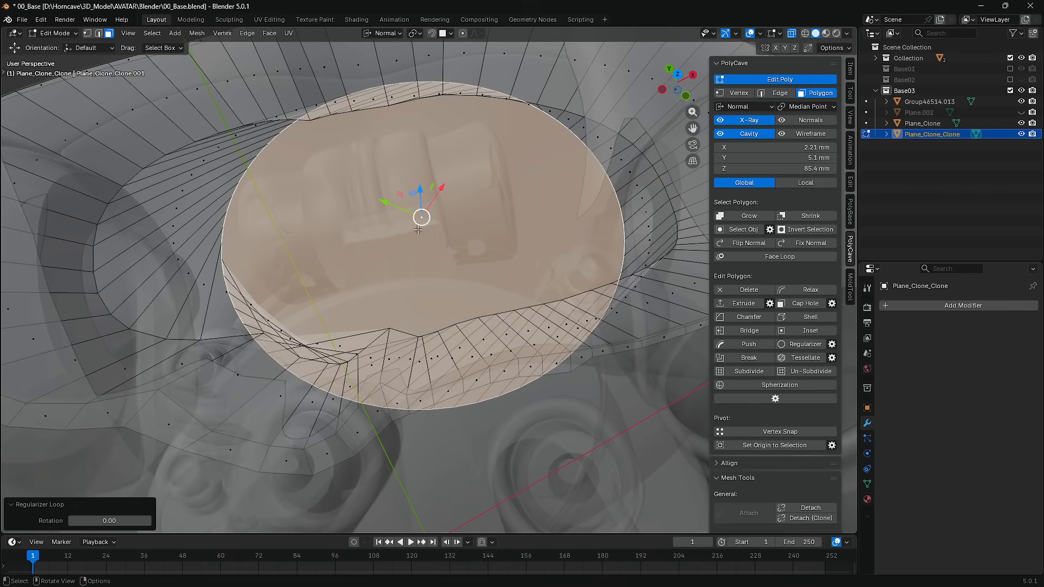
Step: Scale the regularized cap face to about 0.538, rotate it slightly, and reposition it inside the seam ring
{"action": "key", "text": "s"}
{"action": "left_click", "coordinate": [271, 329]}
{"action": "key", "text": "shift+space"}
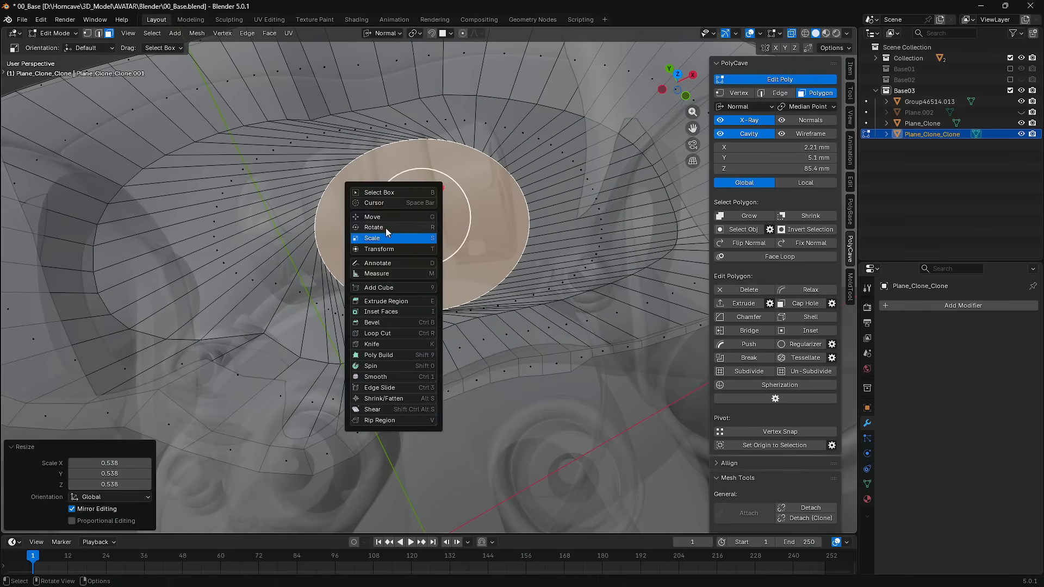
{"action": "left_click", "coordinate": [387, 228]}
{"action": "mouse_move", "coordinate": [414, 245]}
{"action": "left_mouse_down"}
{"action": "mouse_move", "coordinate": [466, 251]}
{"action": "mouse_move", "coordinate": [450, 251]}
{"action": "mouse_move", "coordinate": [451, 264]}
{"action": "mouse_move", "coordinate": [404, 228]}
{"action": "left_mouse_up"}
{"action": "key", "text": "shift+space"}
{"action": "left_click", "coordinate": [448, 261]}
{"action": "key", "text": "shift+space"}
{"action": "left_click", "coordinate": [447, 240]}
{"action": "middle_click_drag", "start_coordinate": [404, 227], "coordinate": [375, 130]}
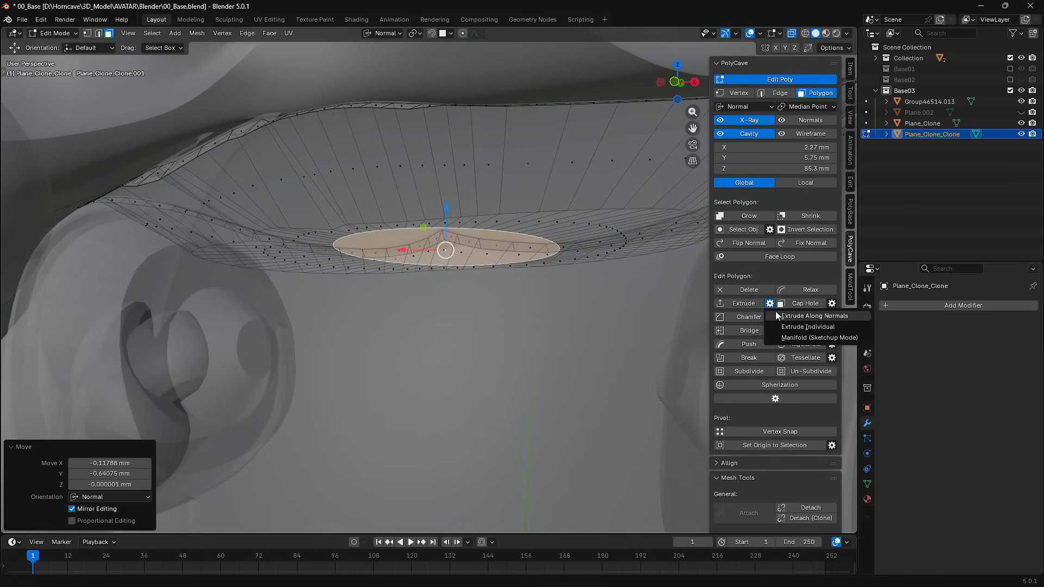